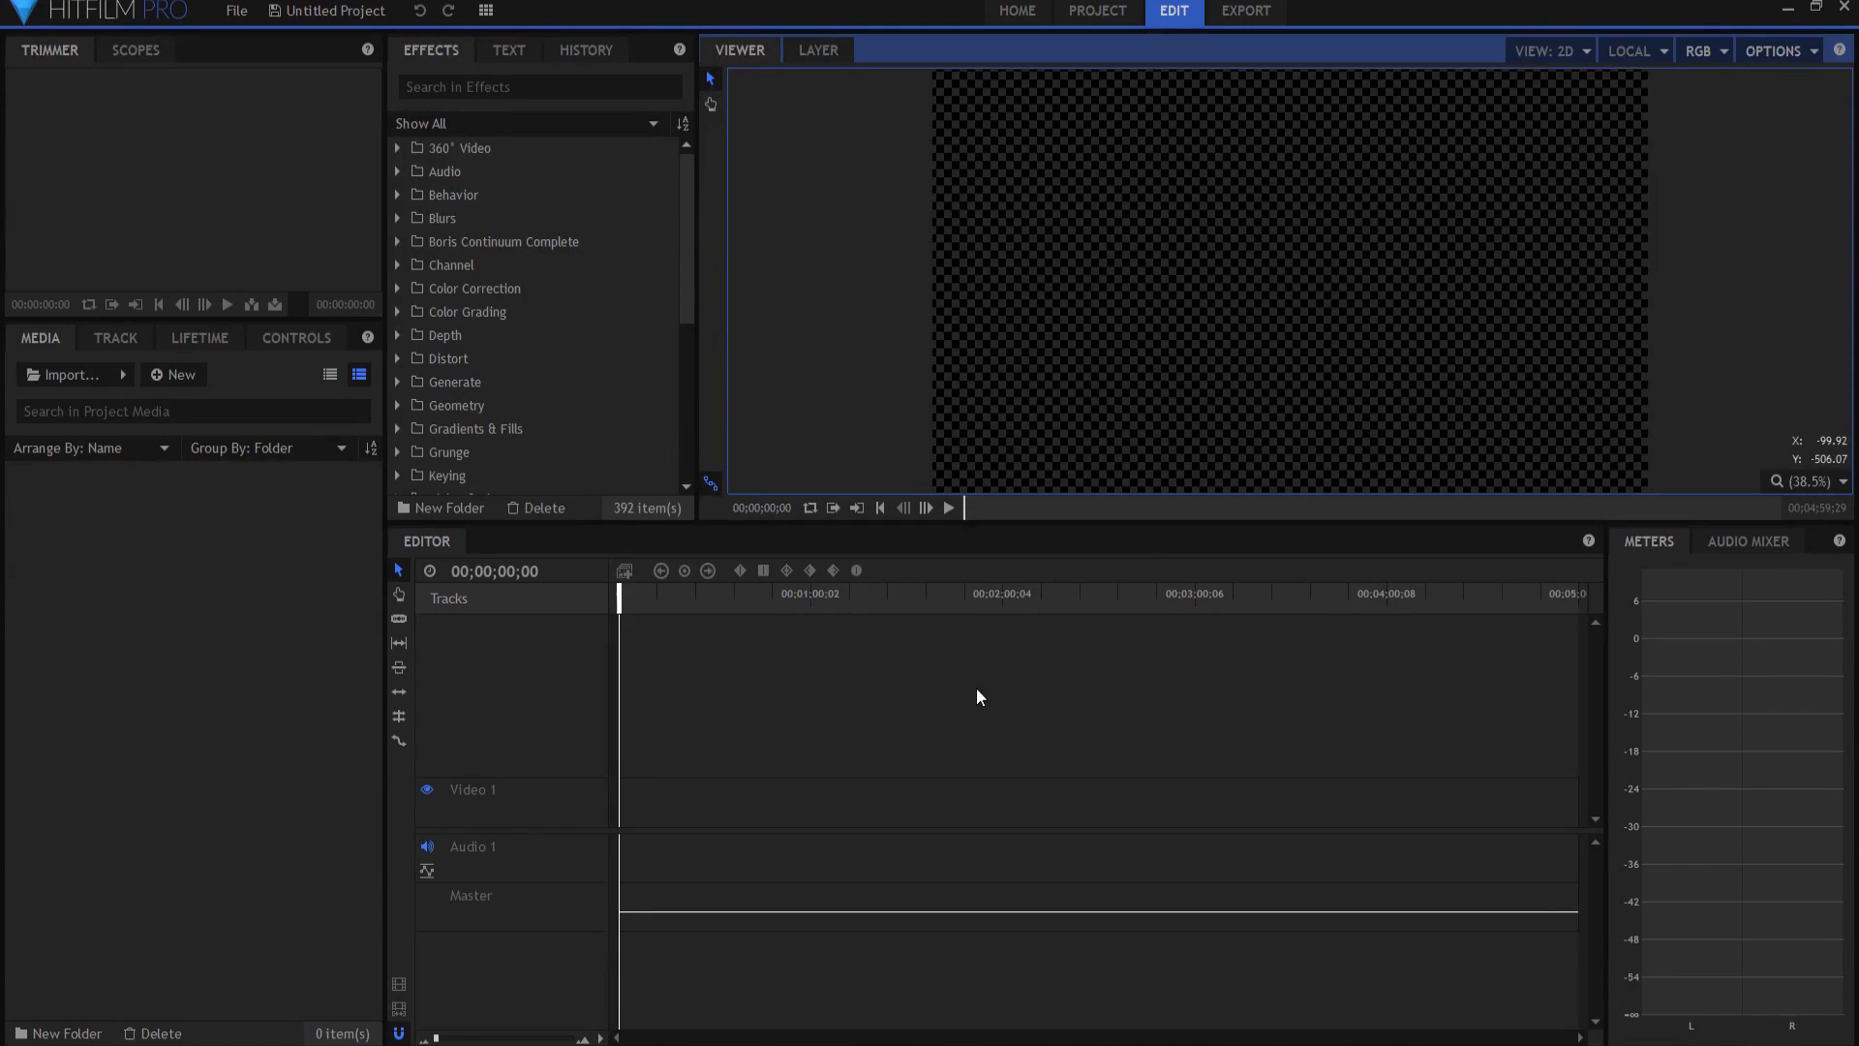
Check the version info in the About dialog, then expand Particles & Simulation in Effects.
click(128, 17)
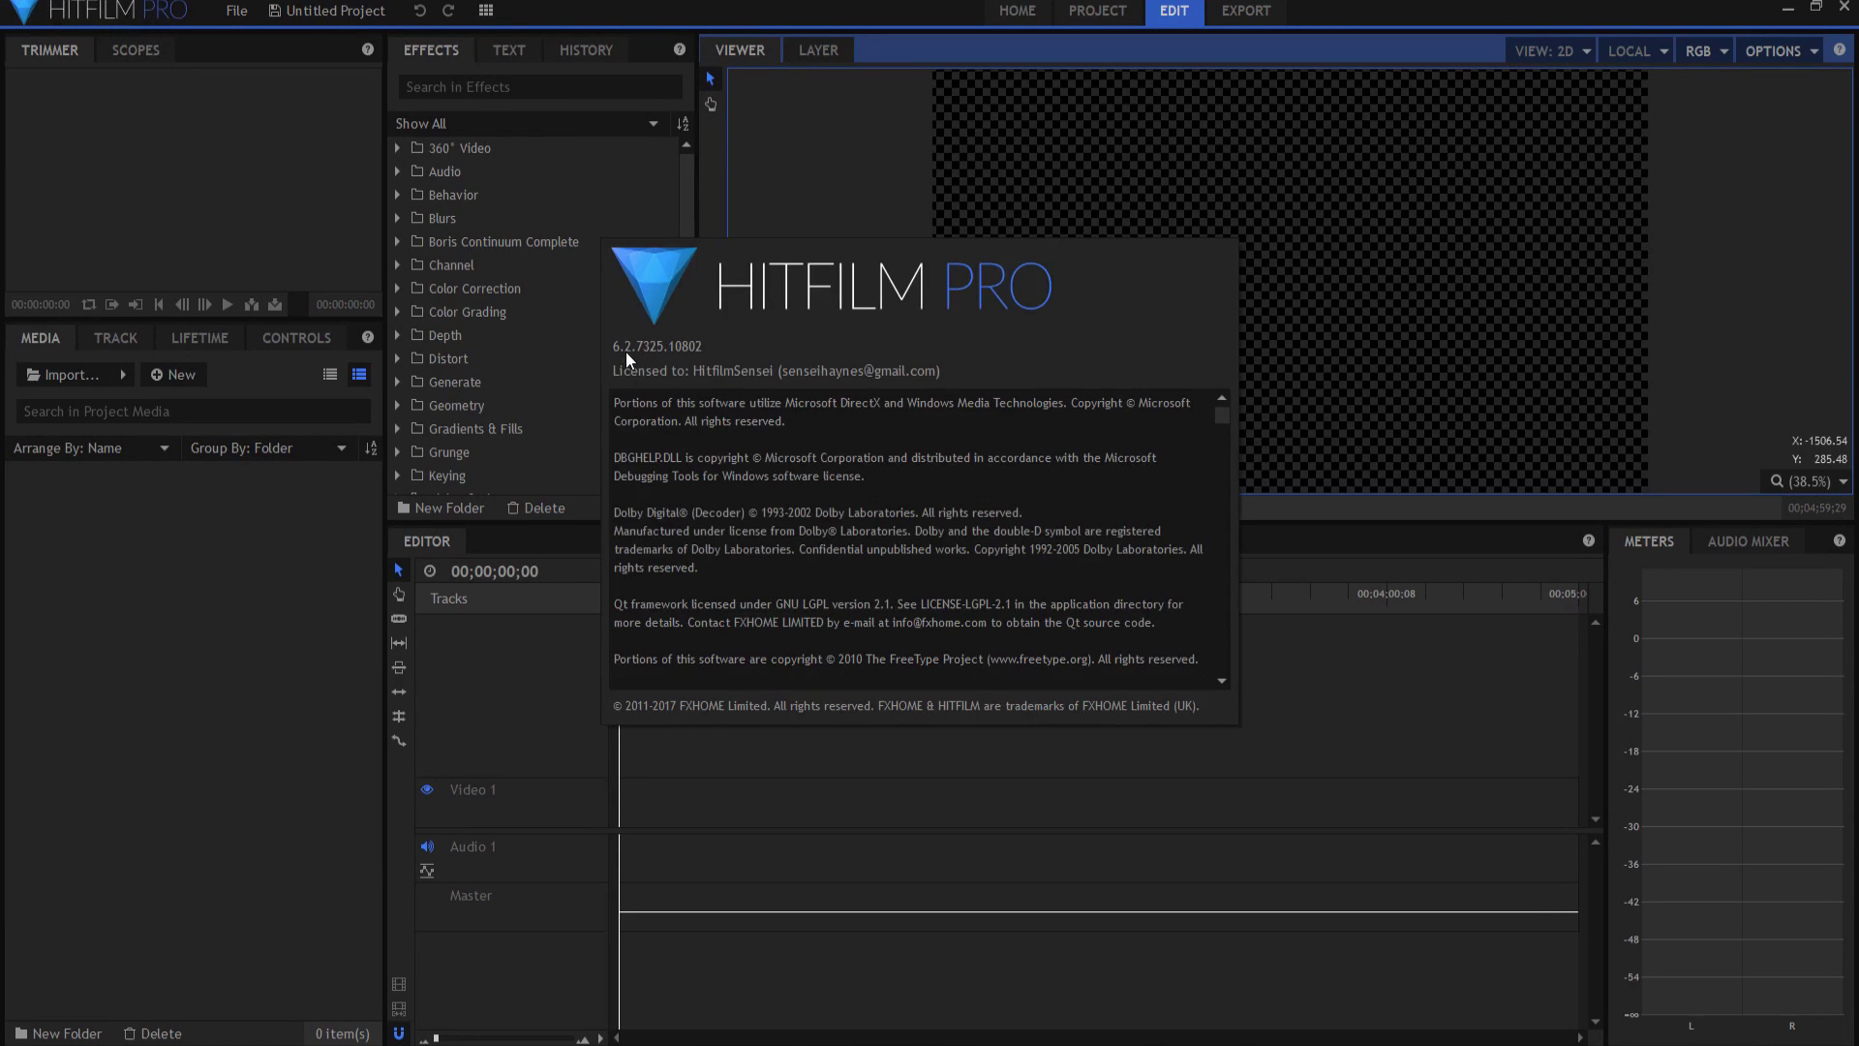
click(231, 625)
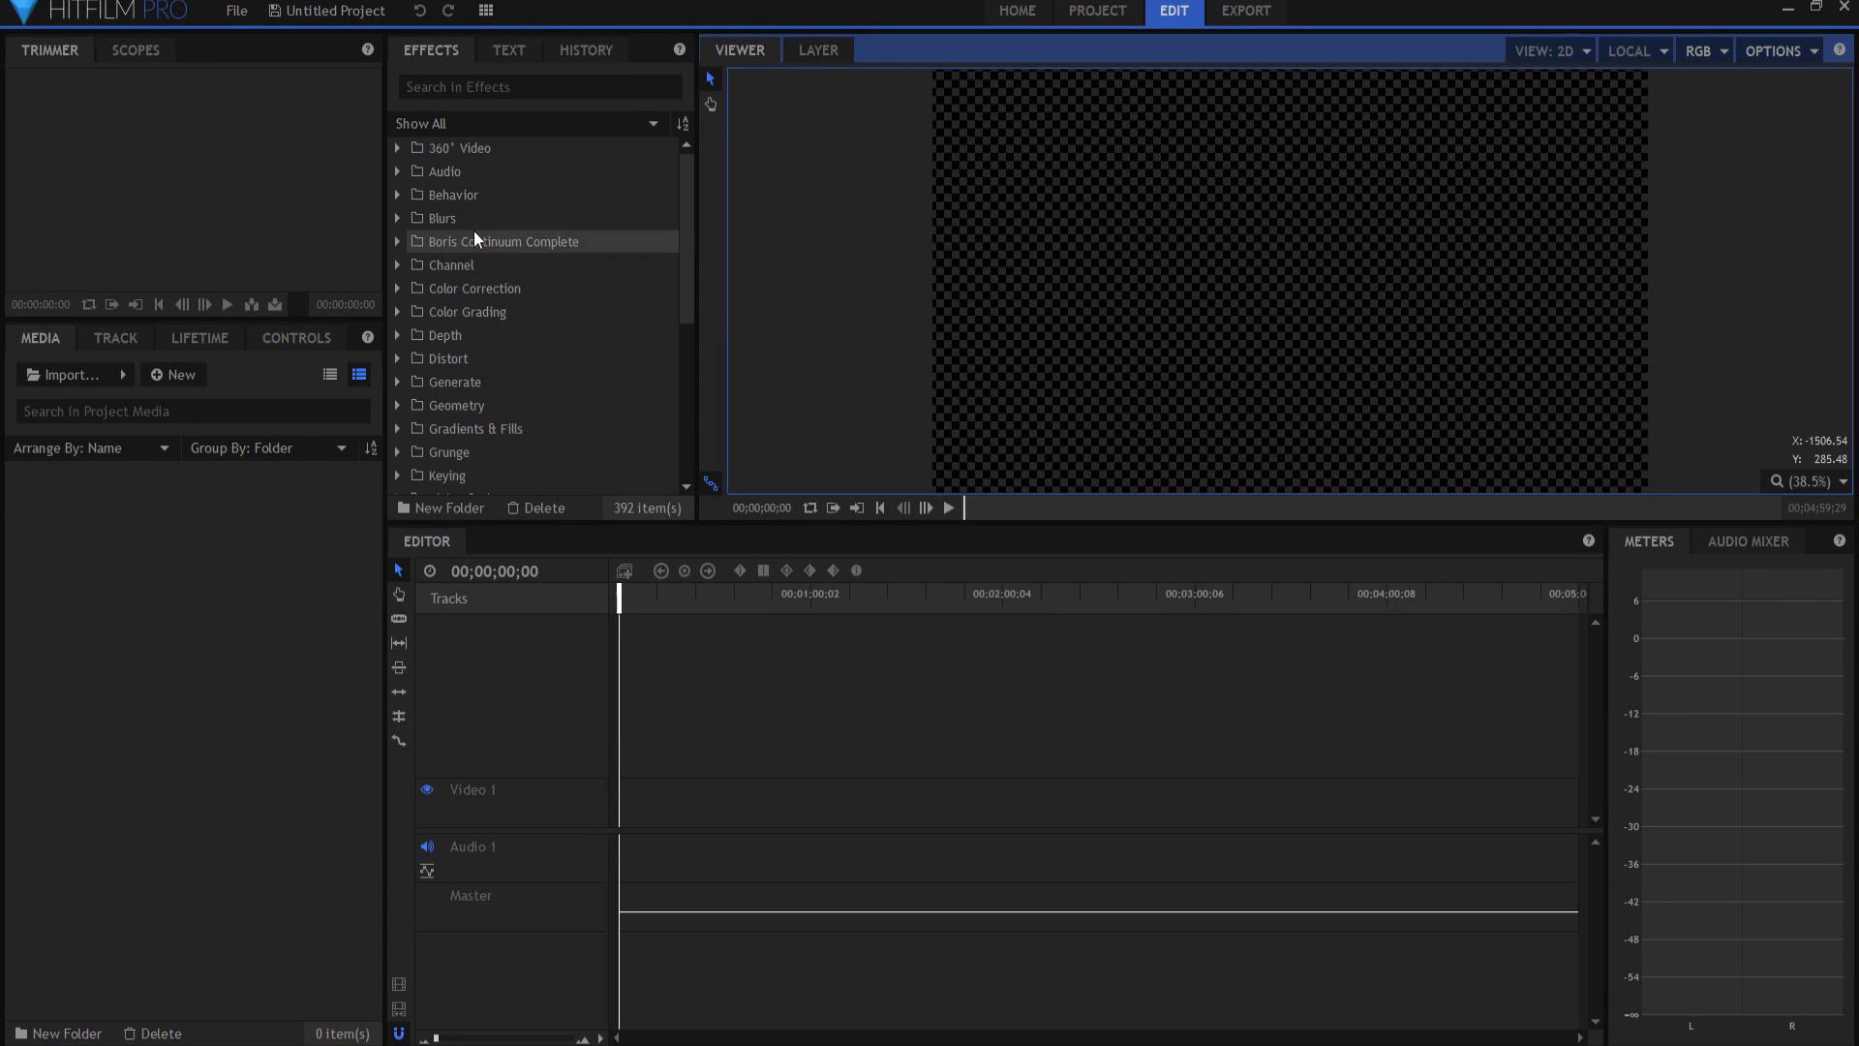
scroll(453, 334, down, 2)
scroll(450, 387, down, 2)
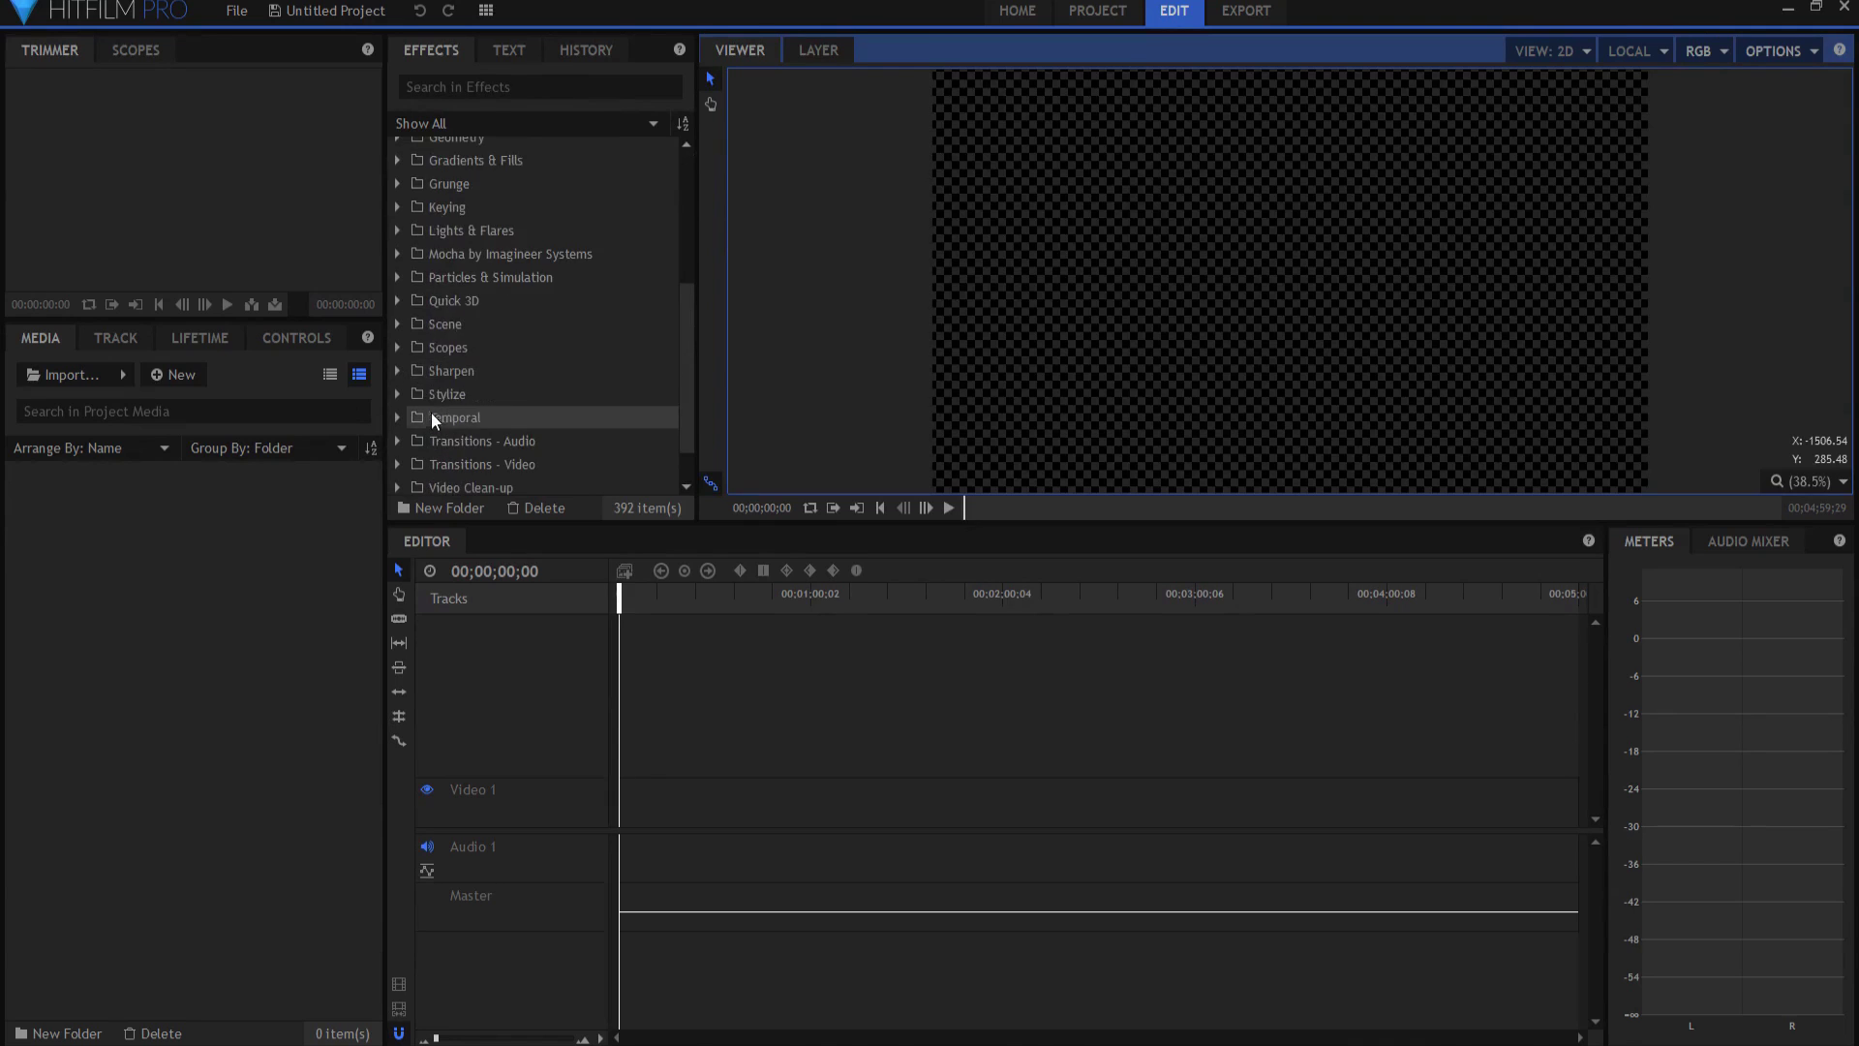
click(397, 278)
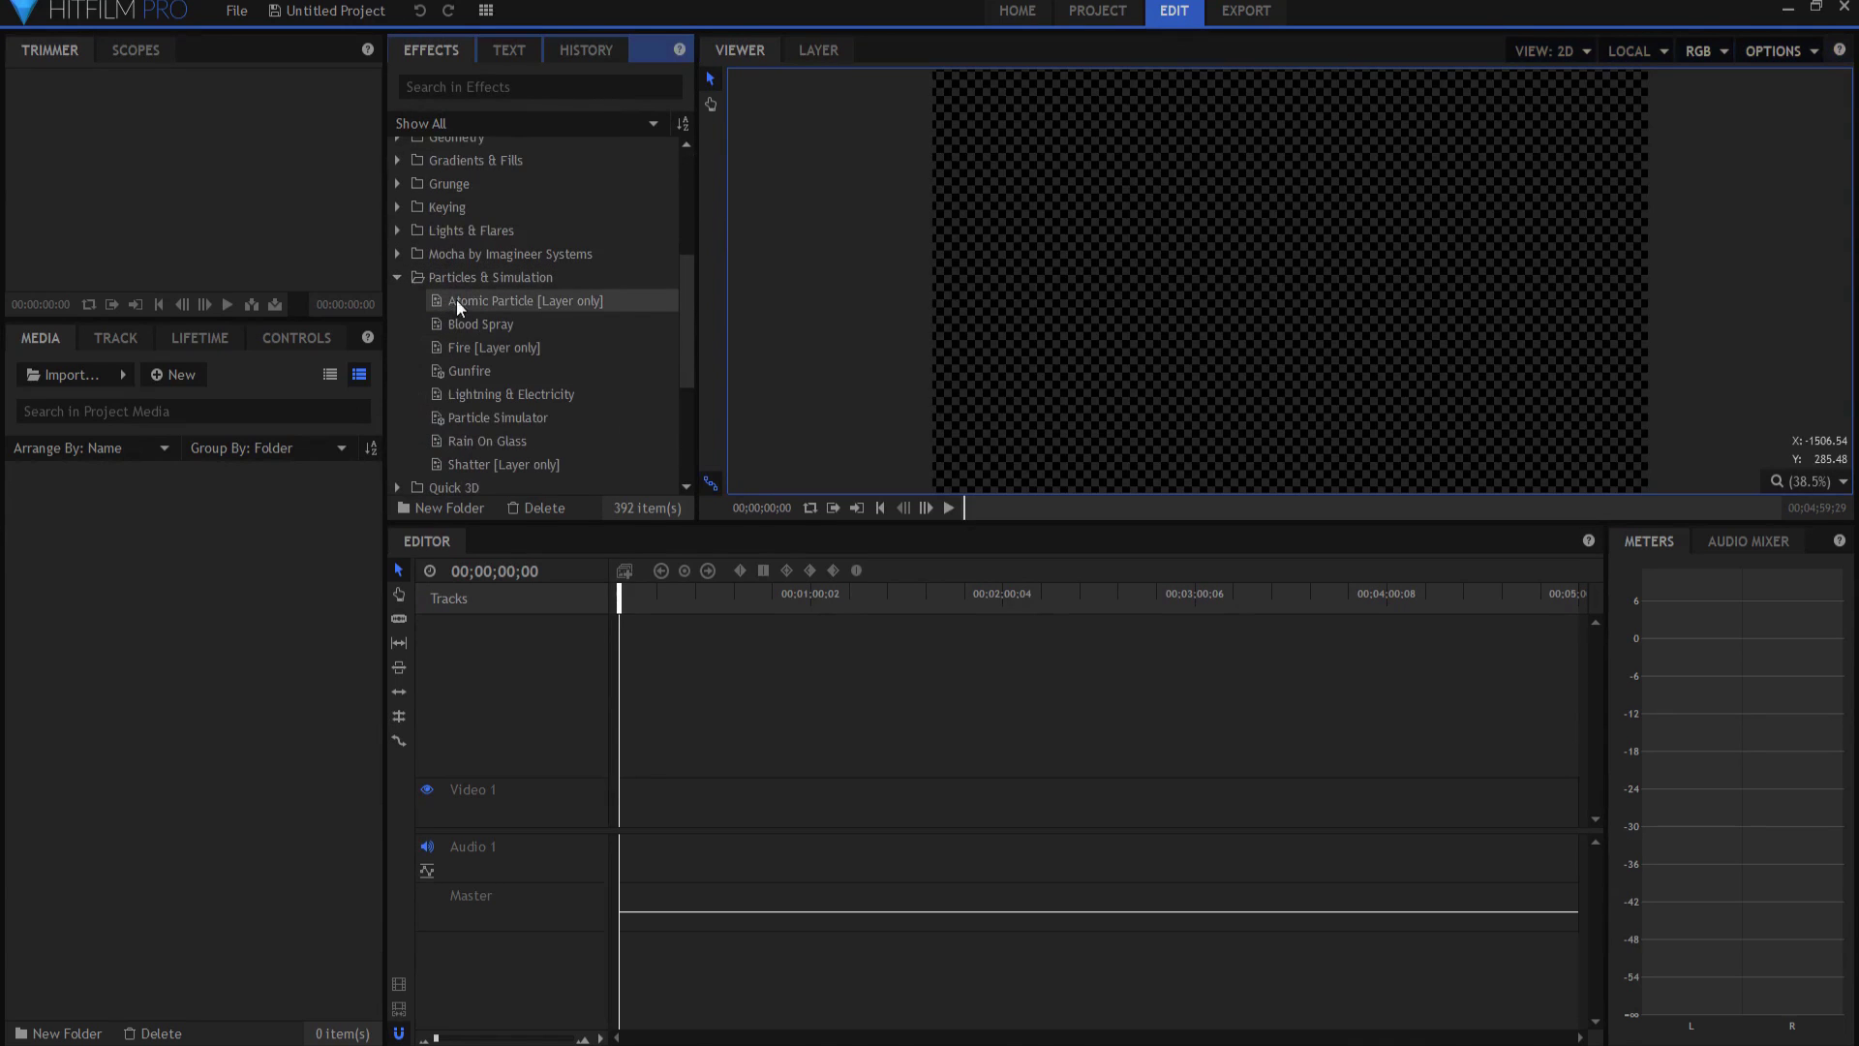
Create a new 1080p composite shot with a duration of 2 seconds.
click(184, 373)
click(196, 398)
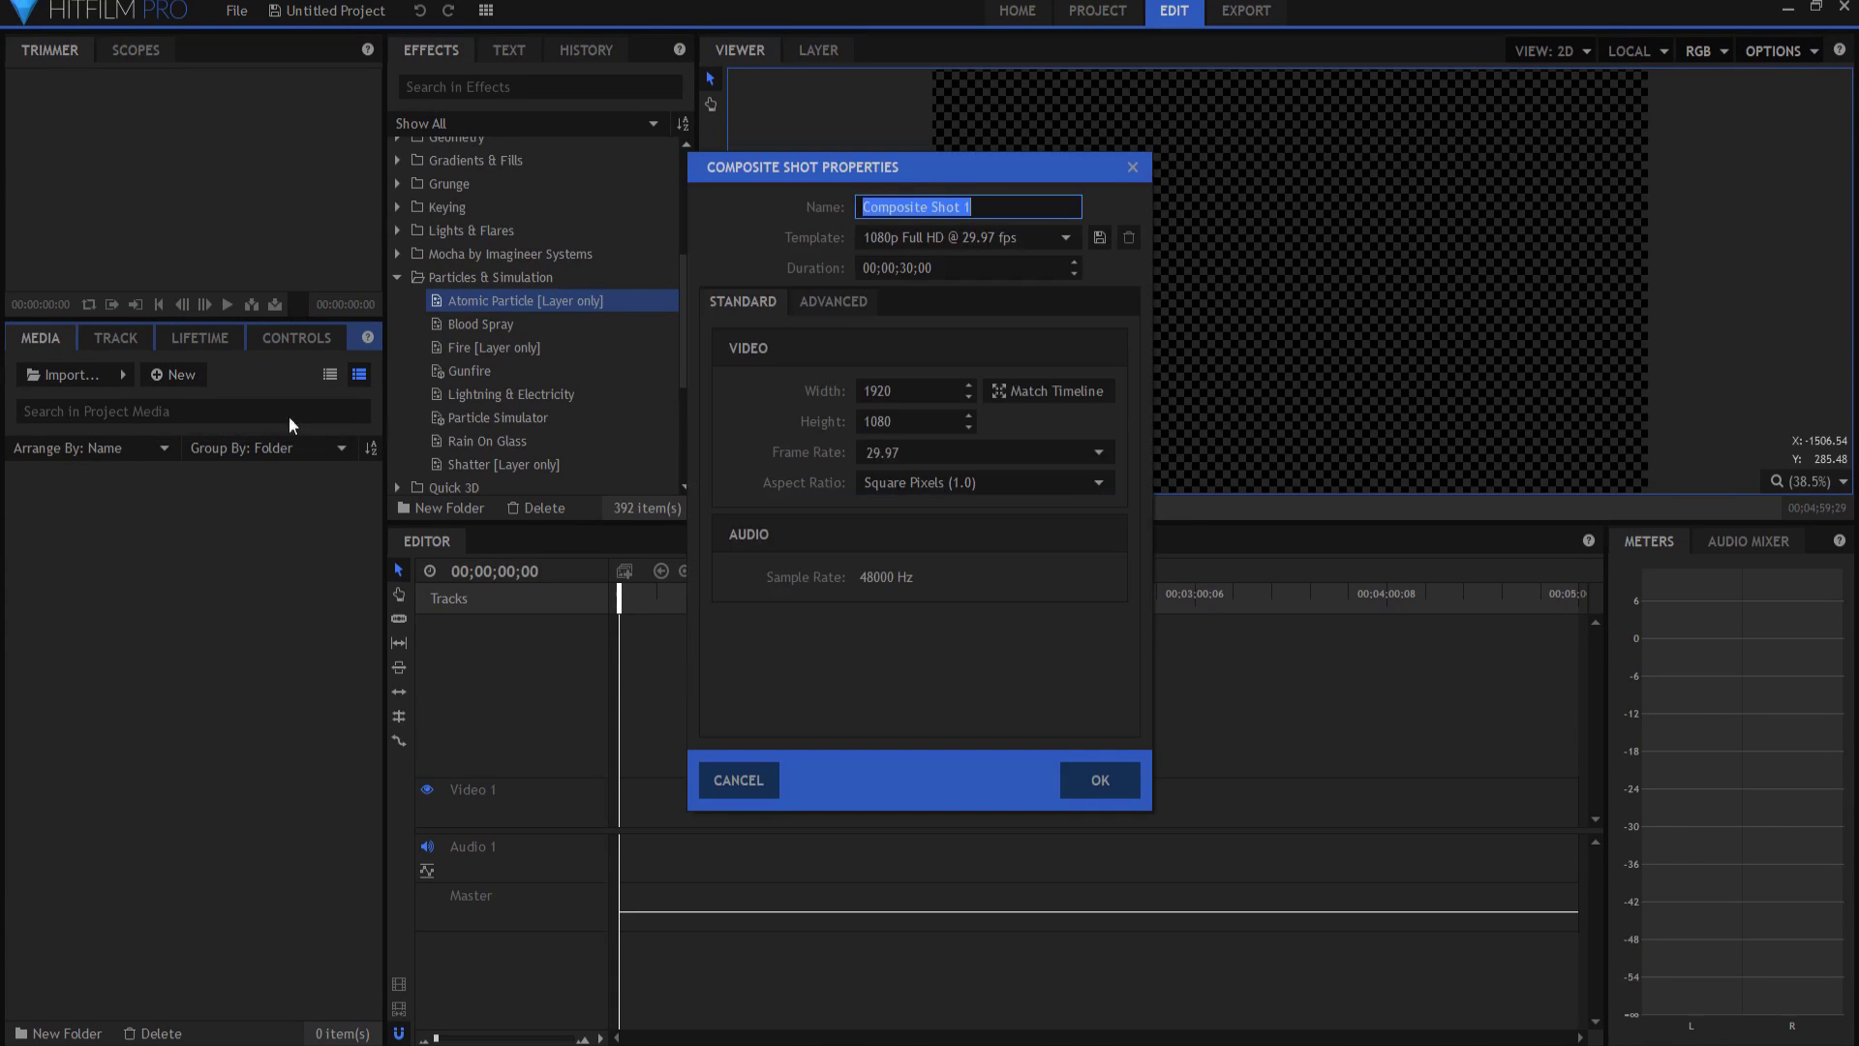
click(906, 268)
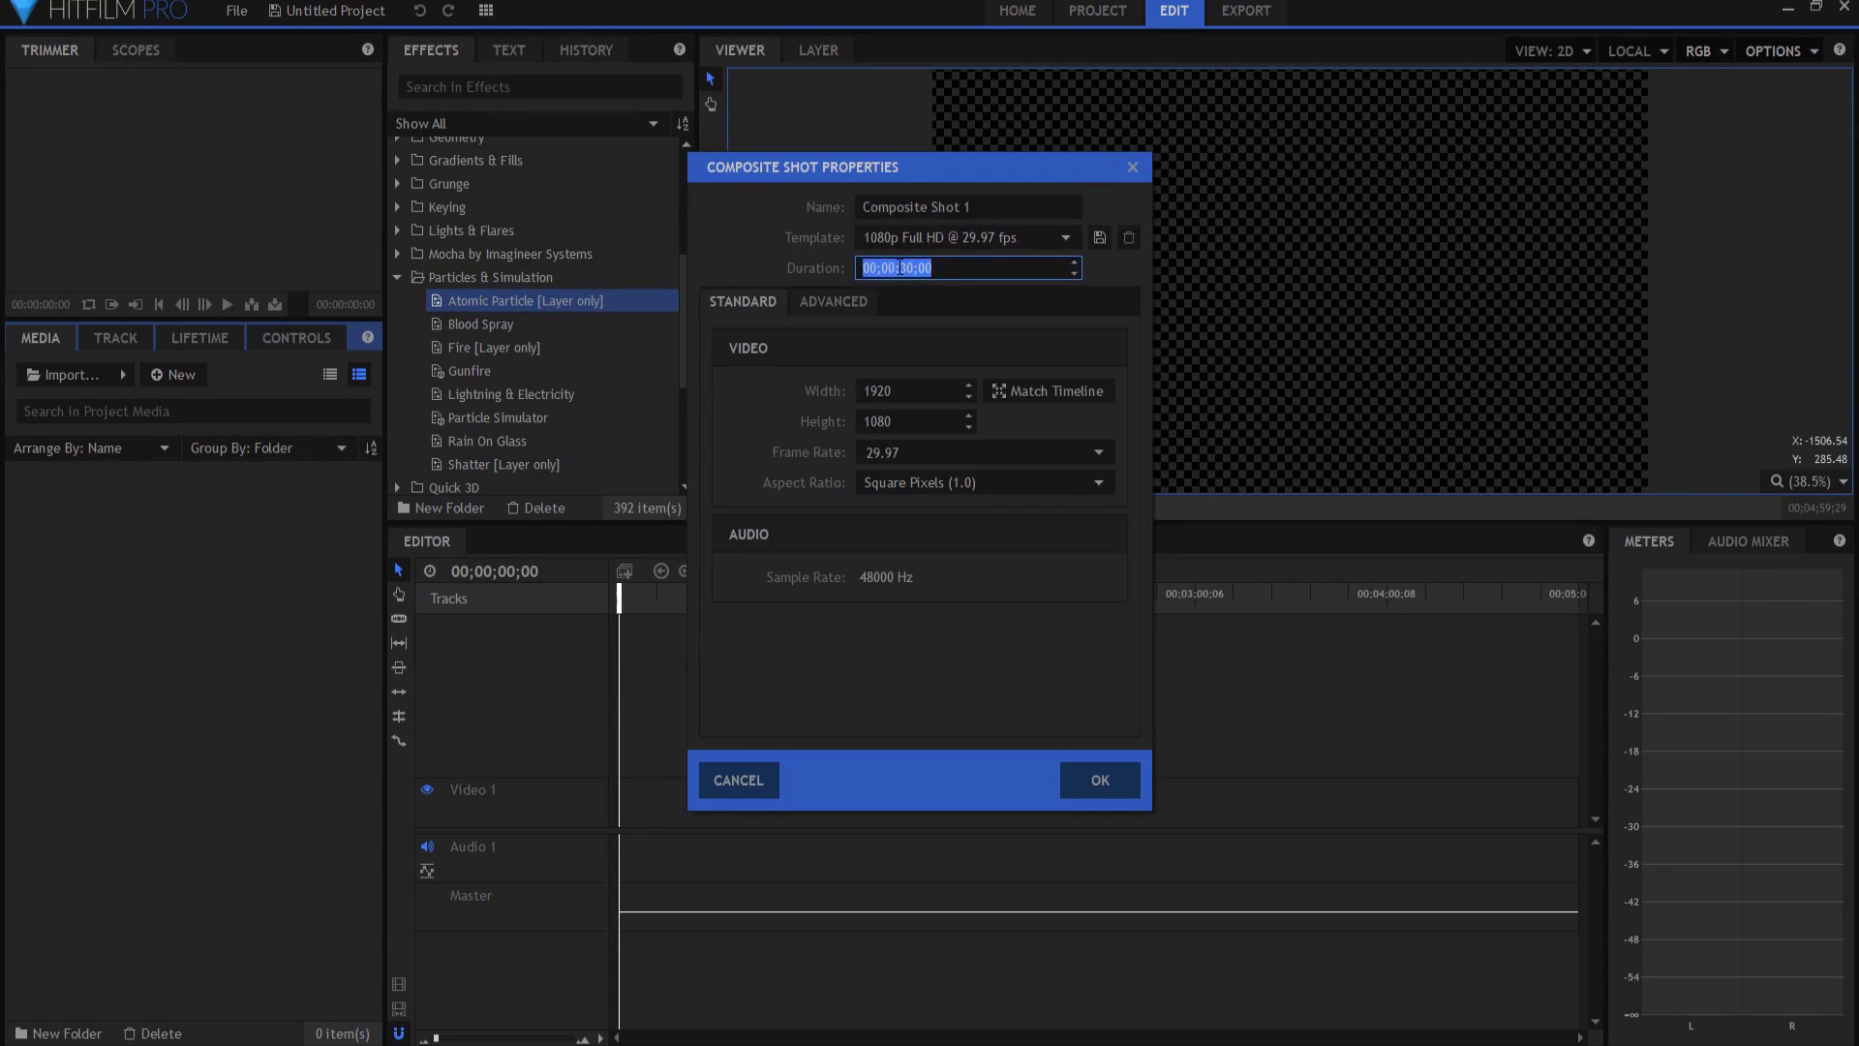
click(903, 268)
text(2)
key(Return)
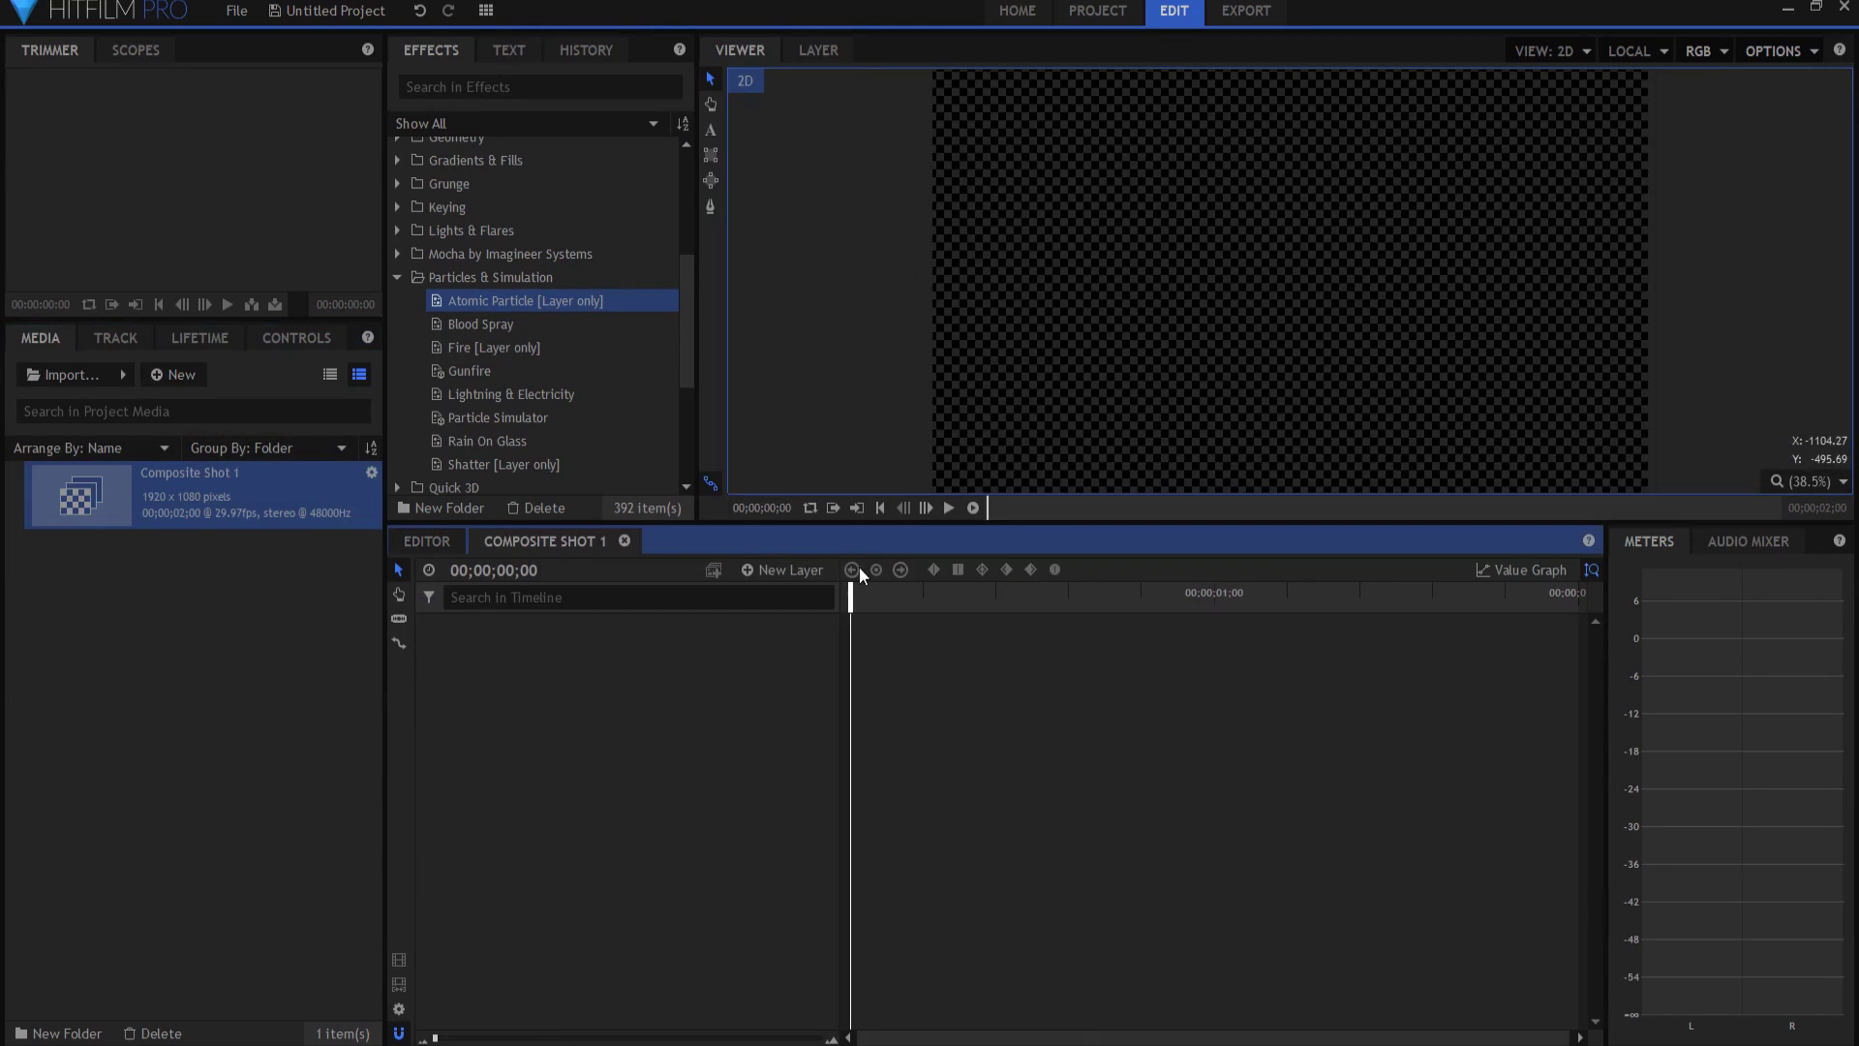
Add a New Text layer with a 1920 × 400 text box to Composite Shot 1.
click(774, 568)
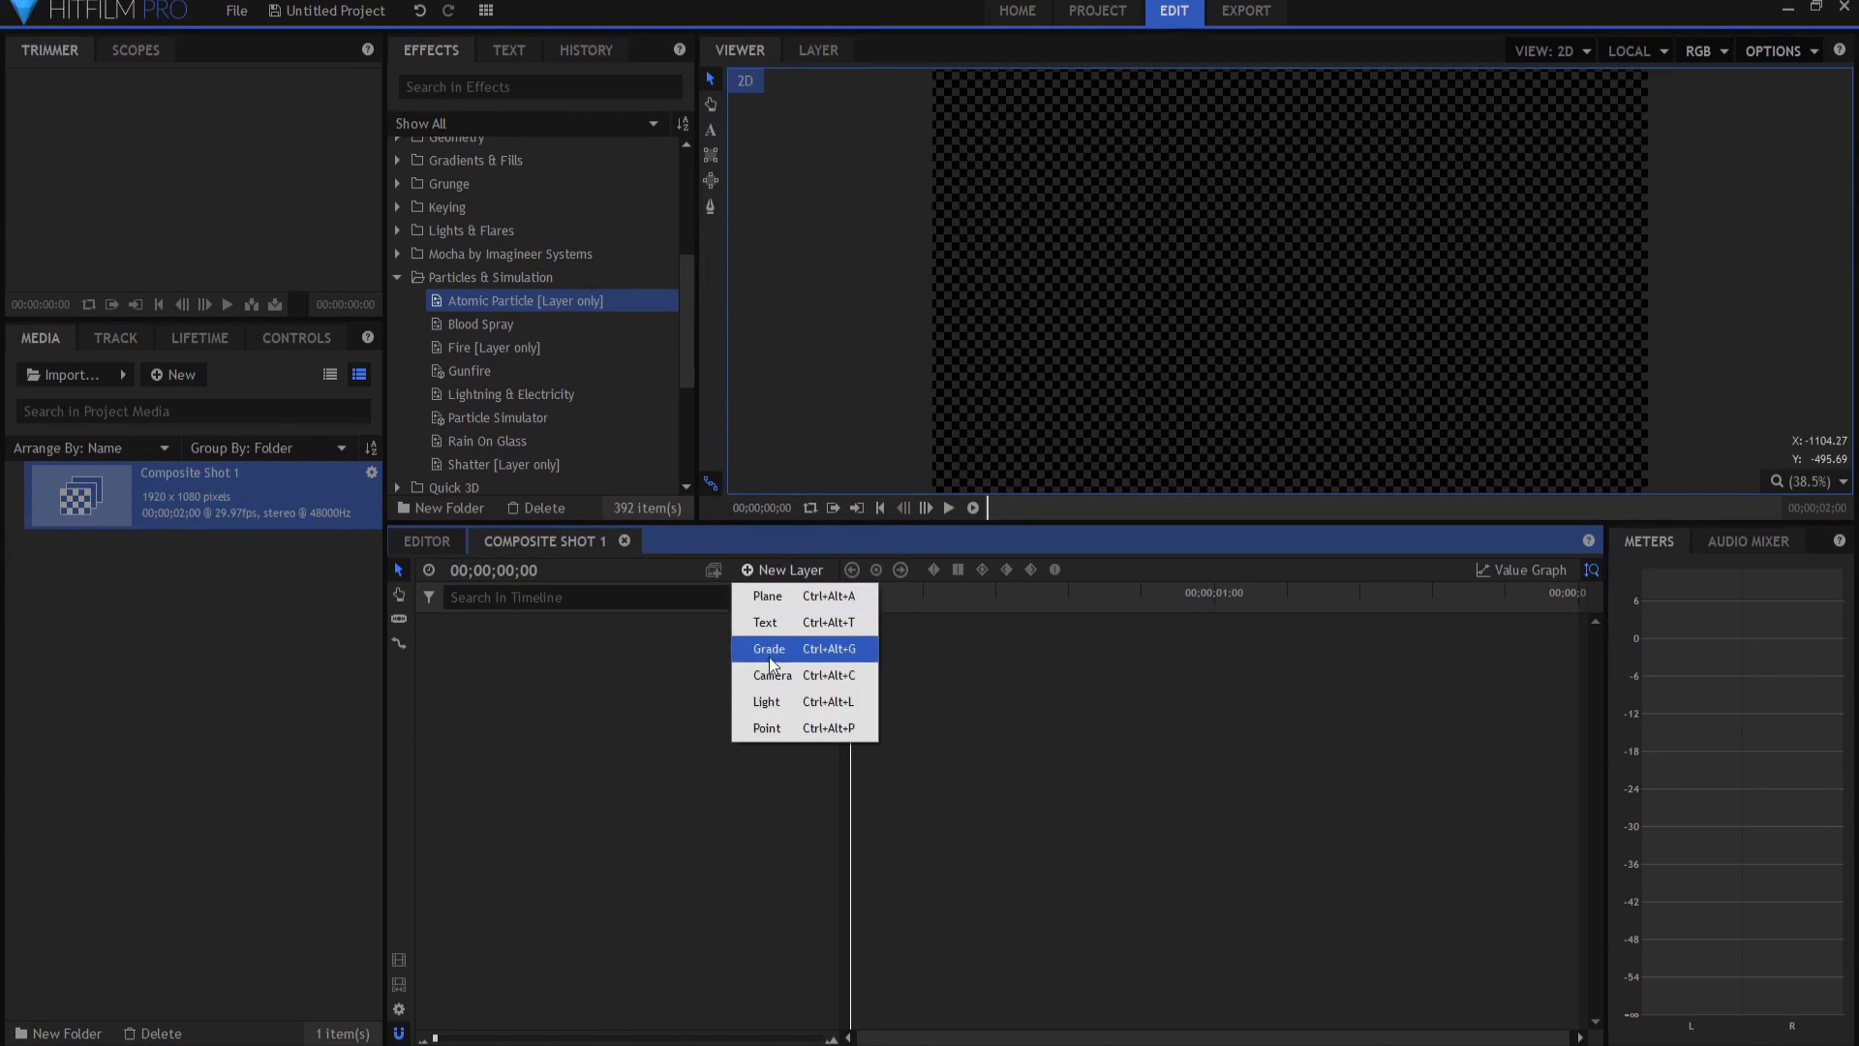
click(770, 622)
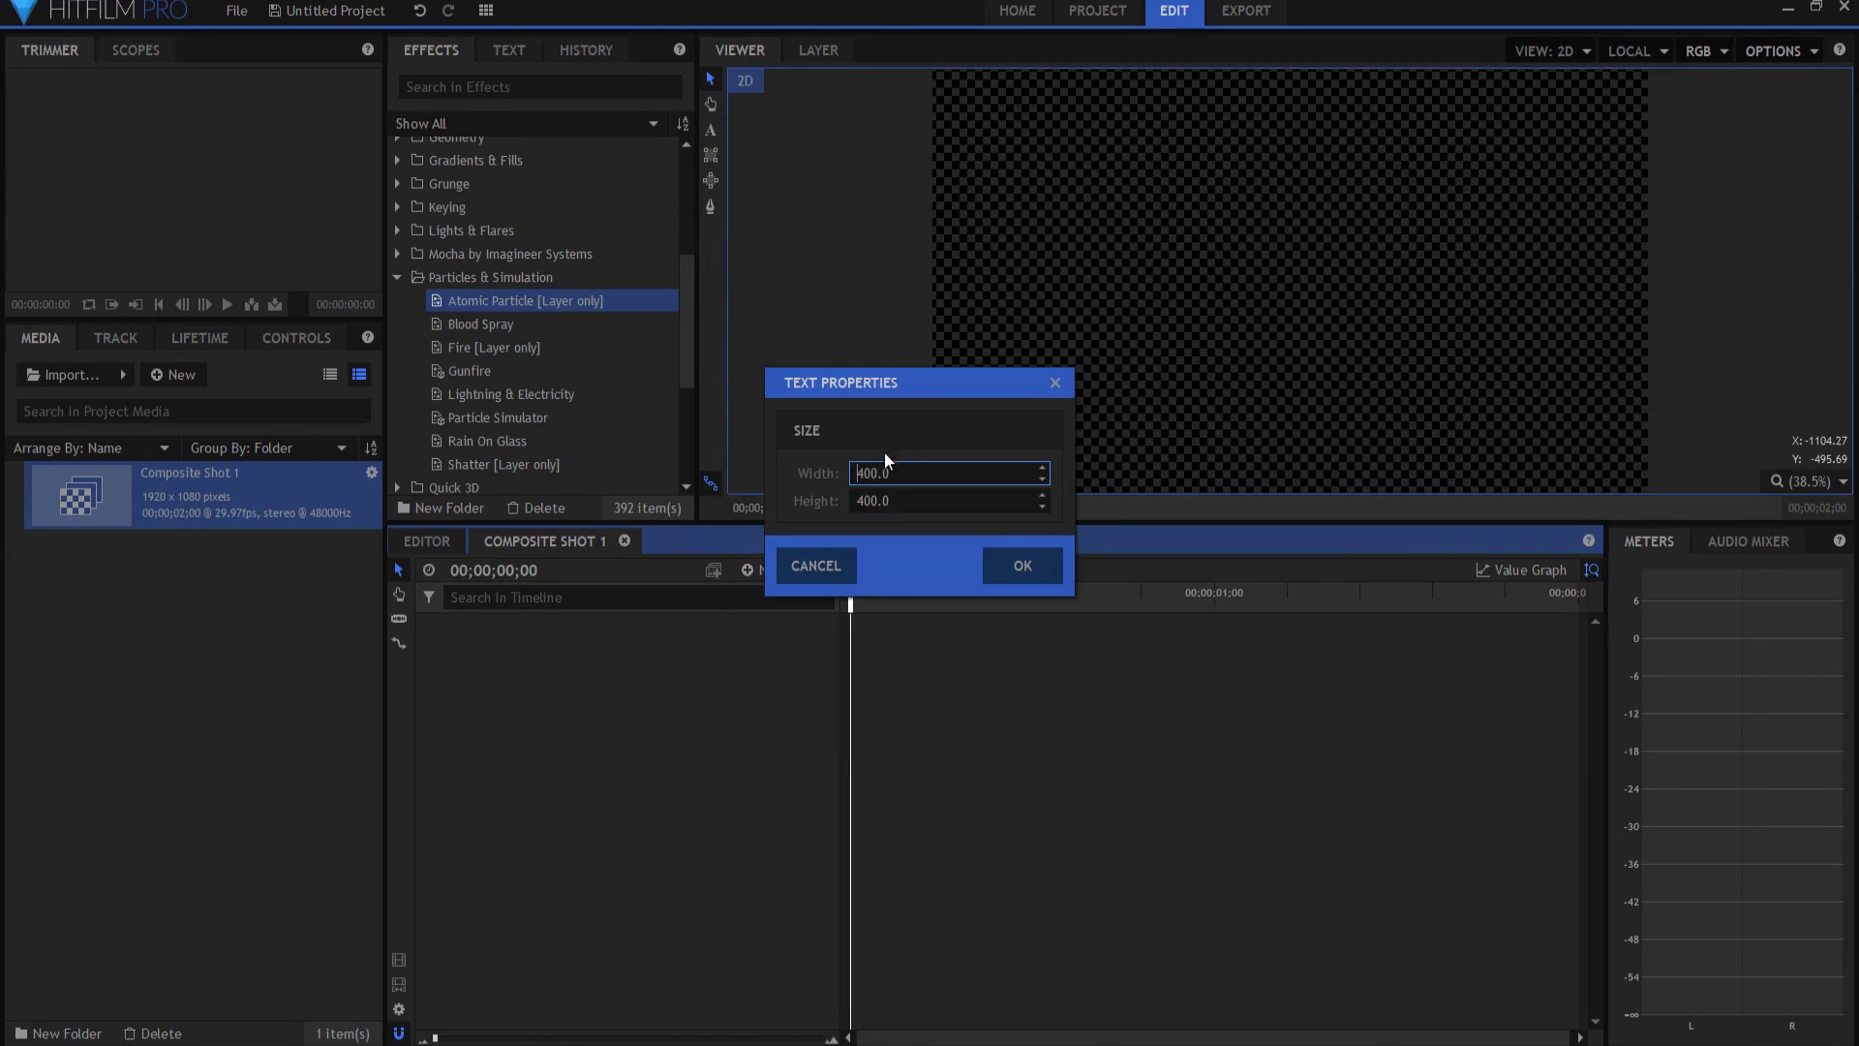
double_click(905, 476)
click(1022, 565)
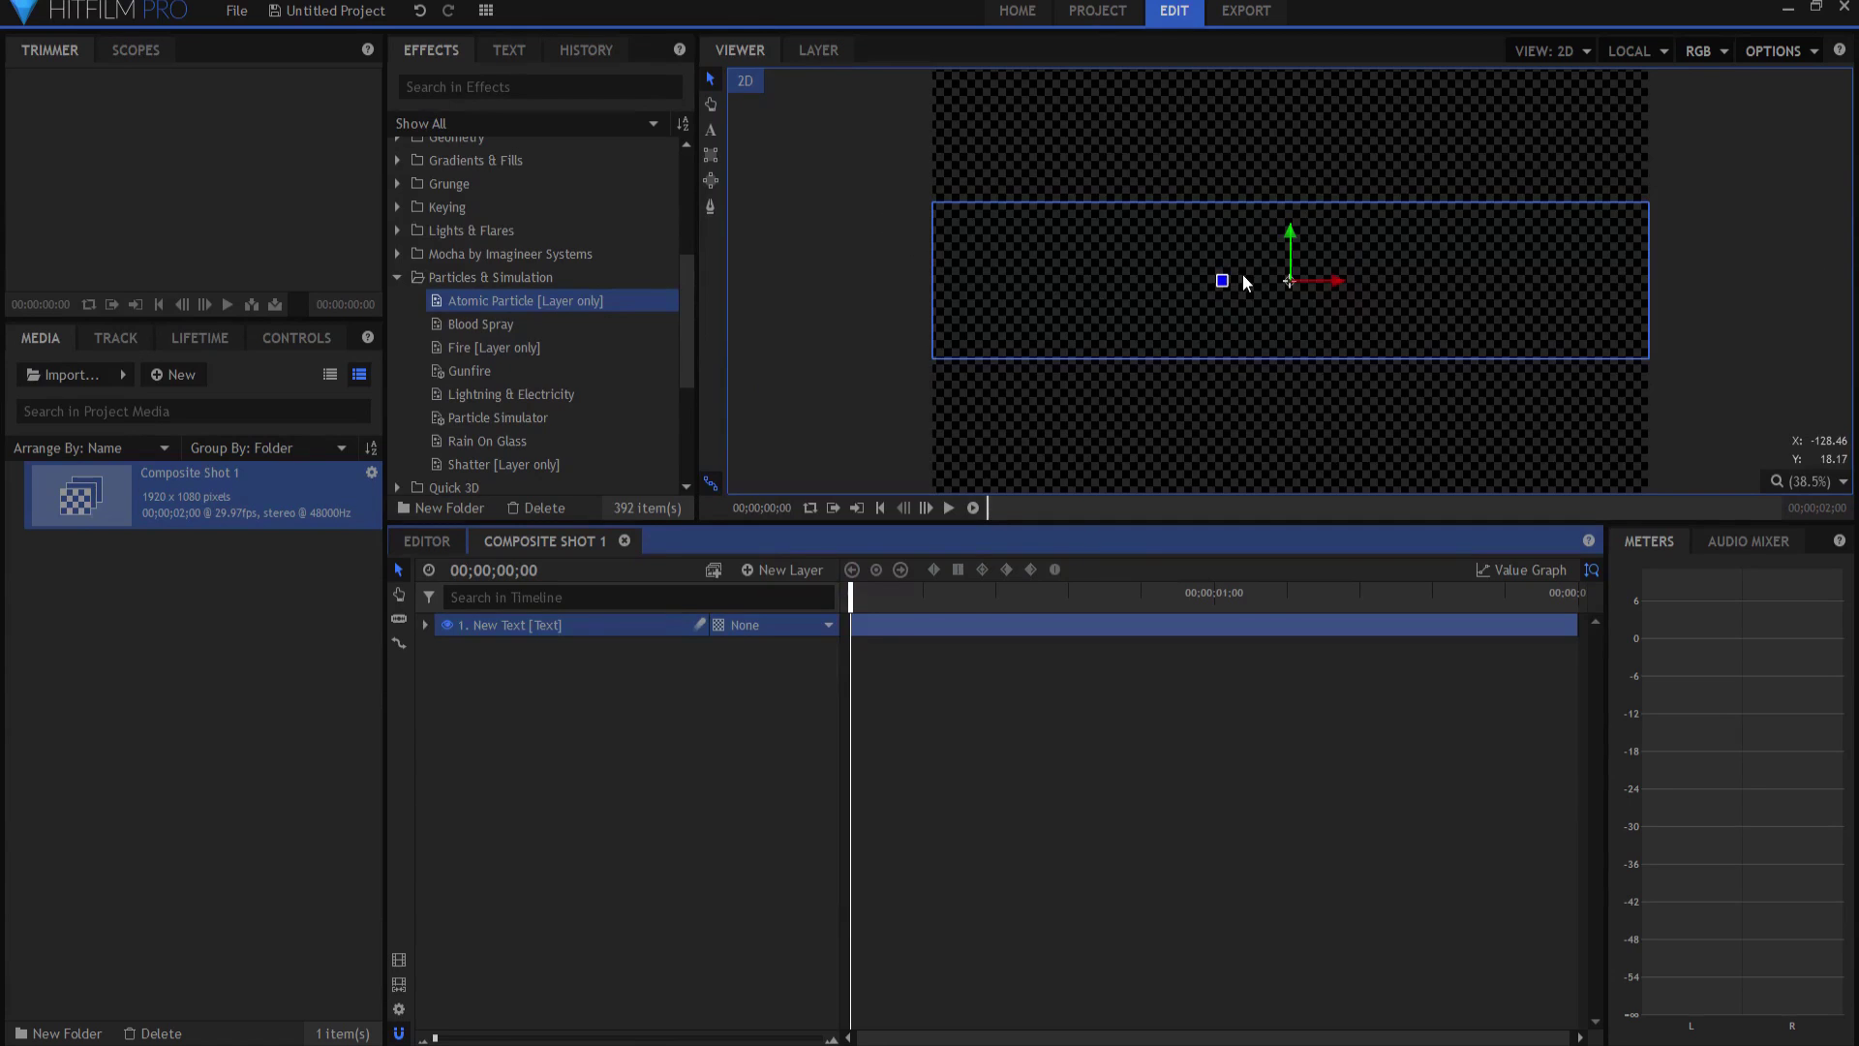
click(710, 132)
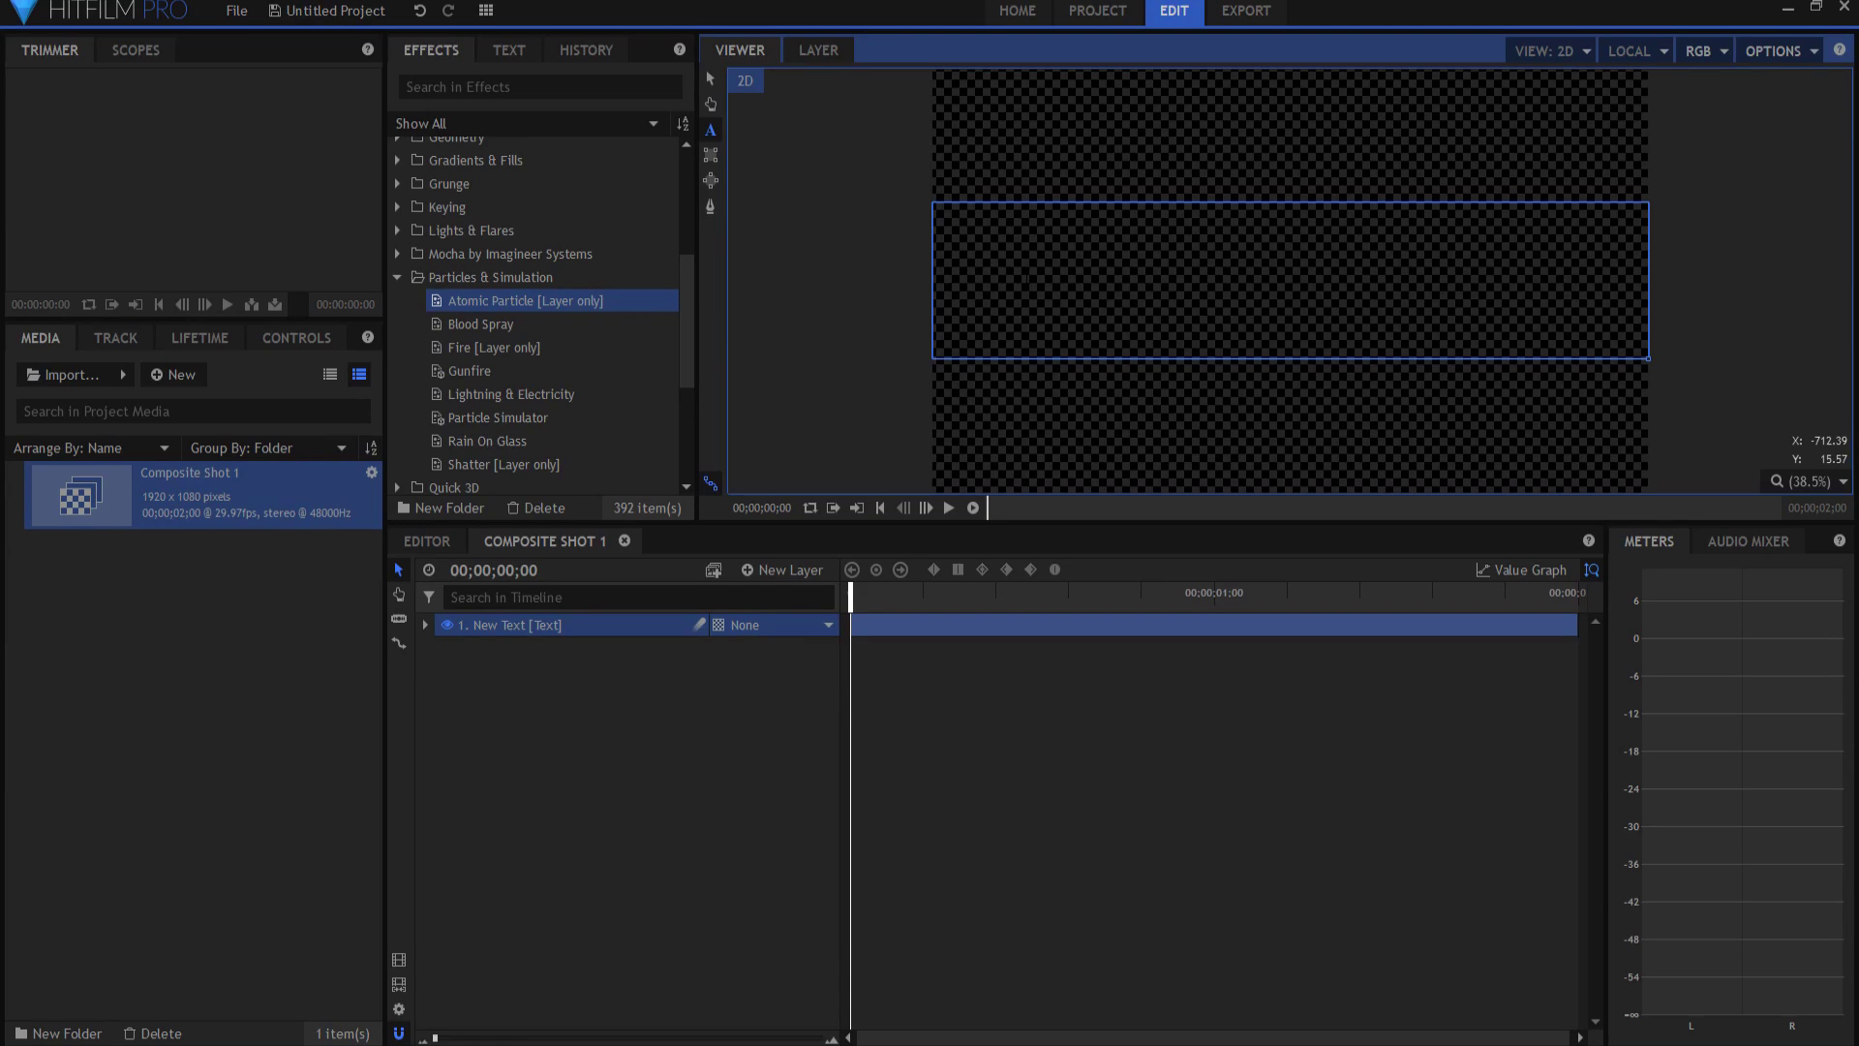
Type the title JAY HAYNES and centre-align it.
text(JAY HAIYNES)
drag(1046, 215, 898, 210)
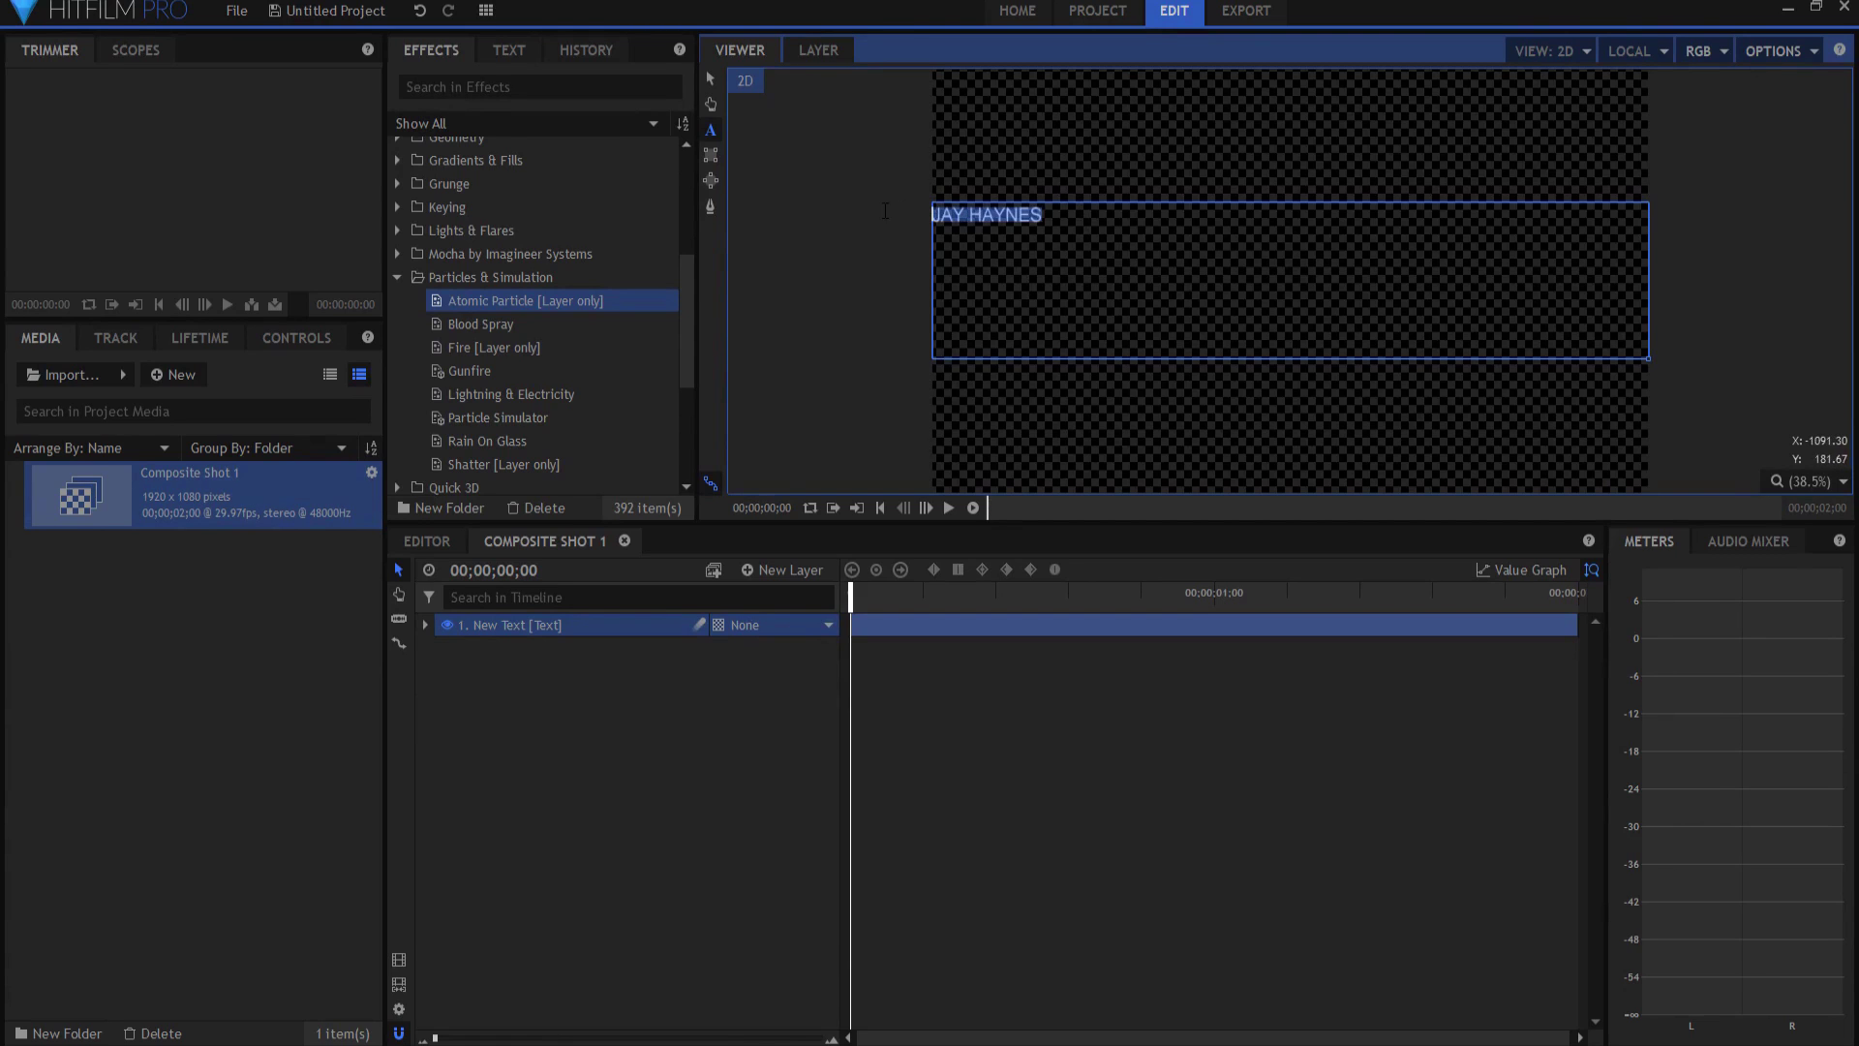
click(509, 50)
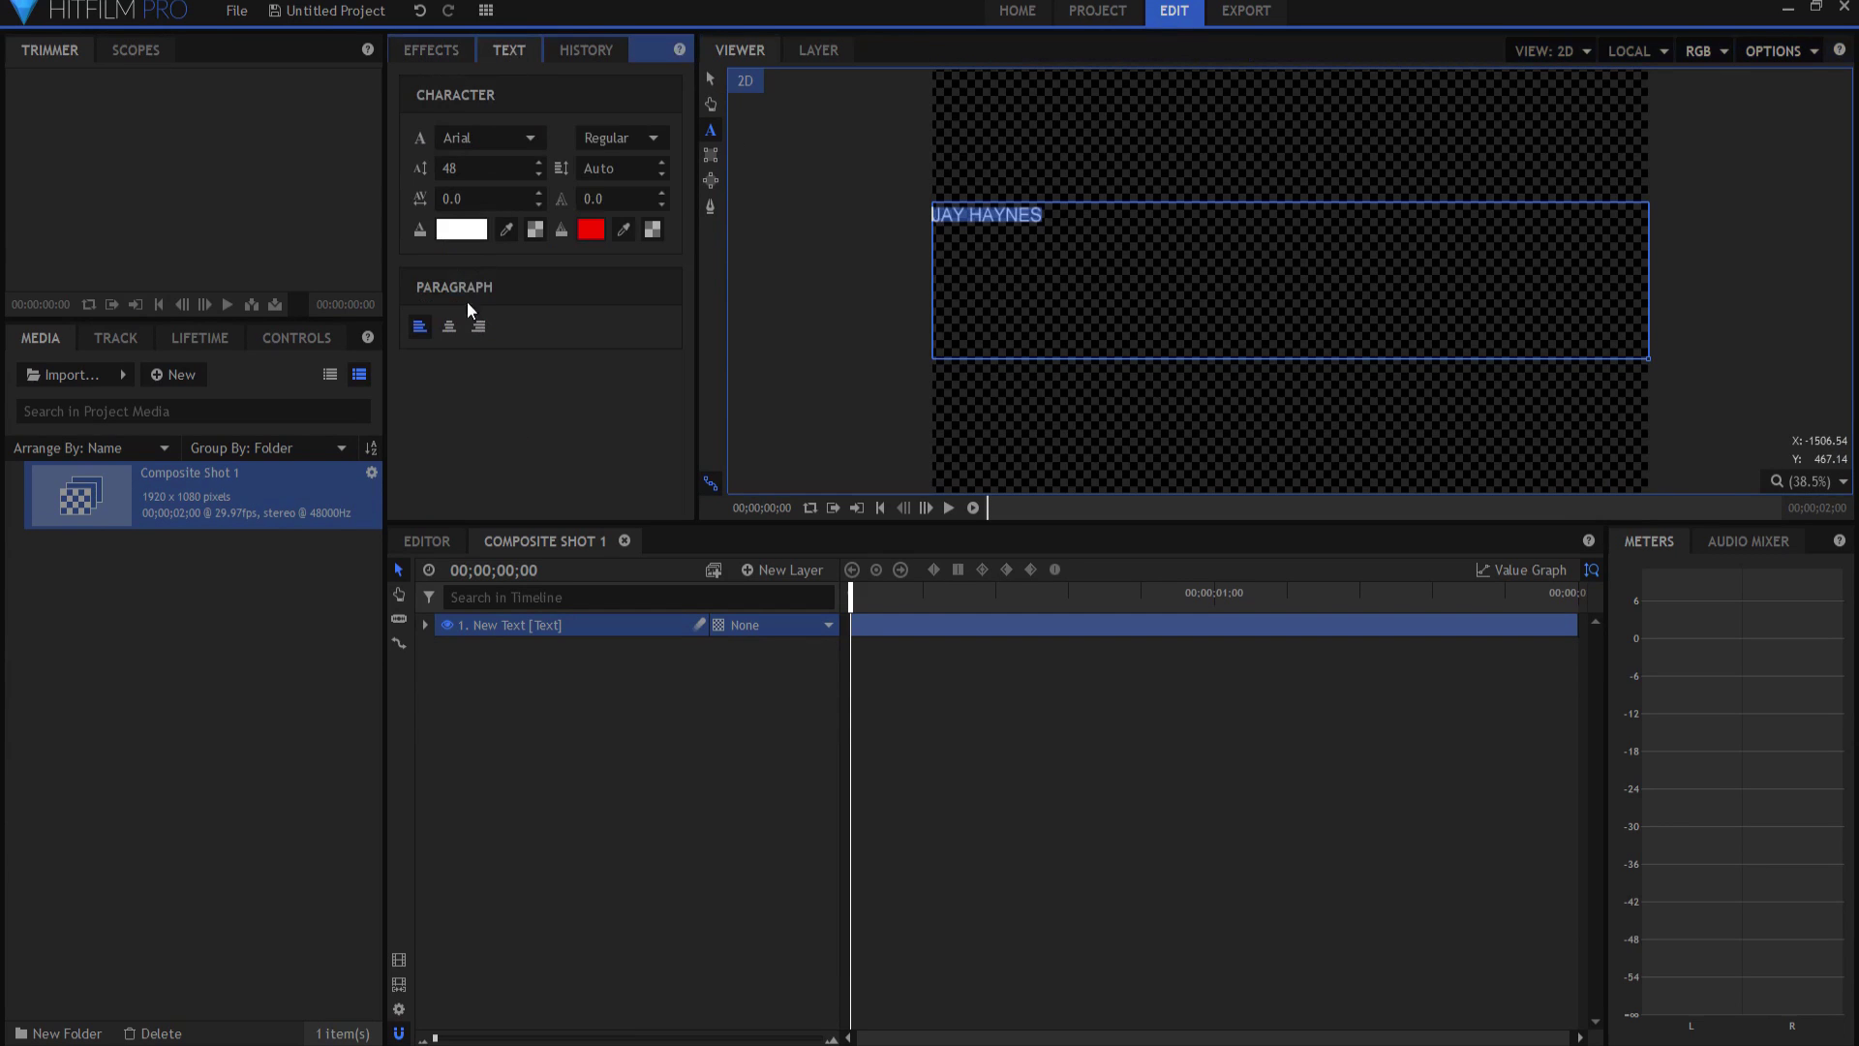
click(449, 327)
Make the title bold Arial at font size 268.
double_click(455, 168)
text(125)
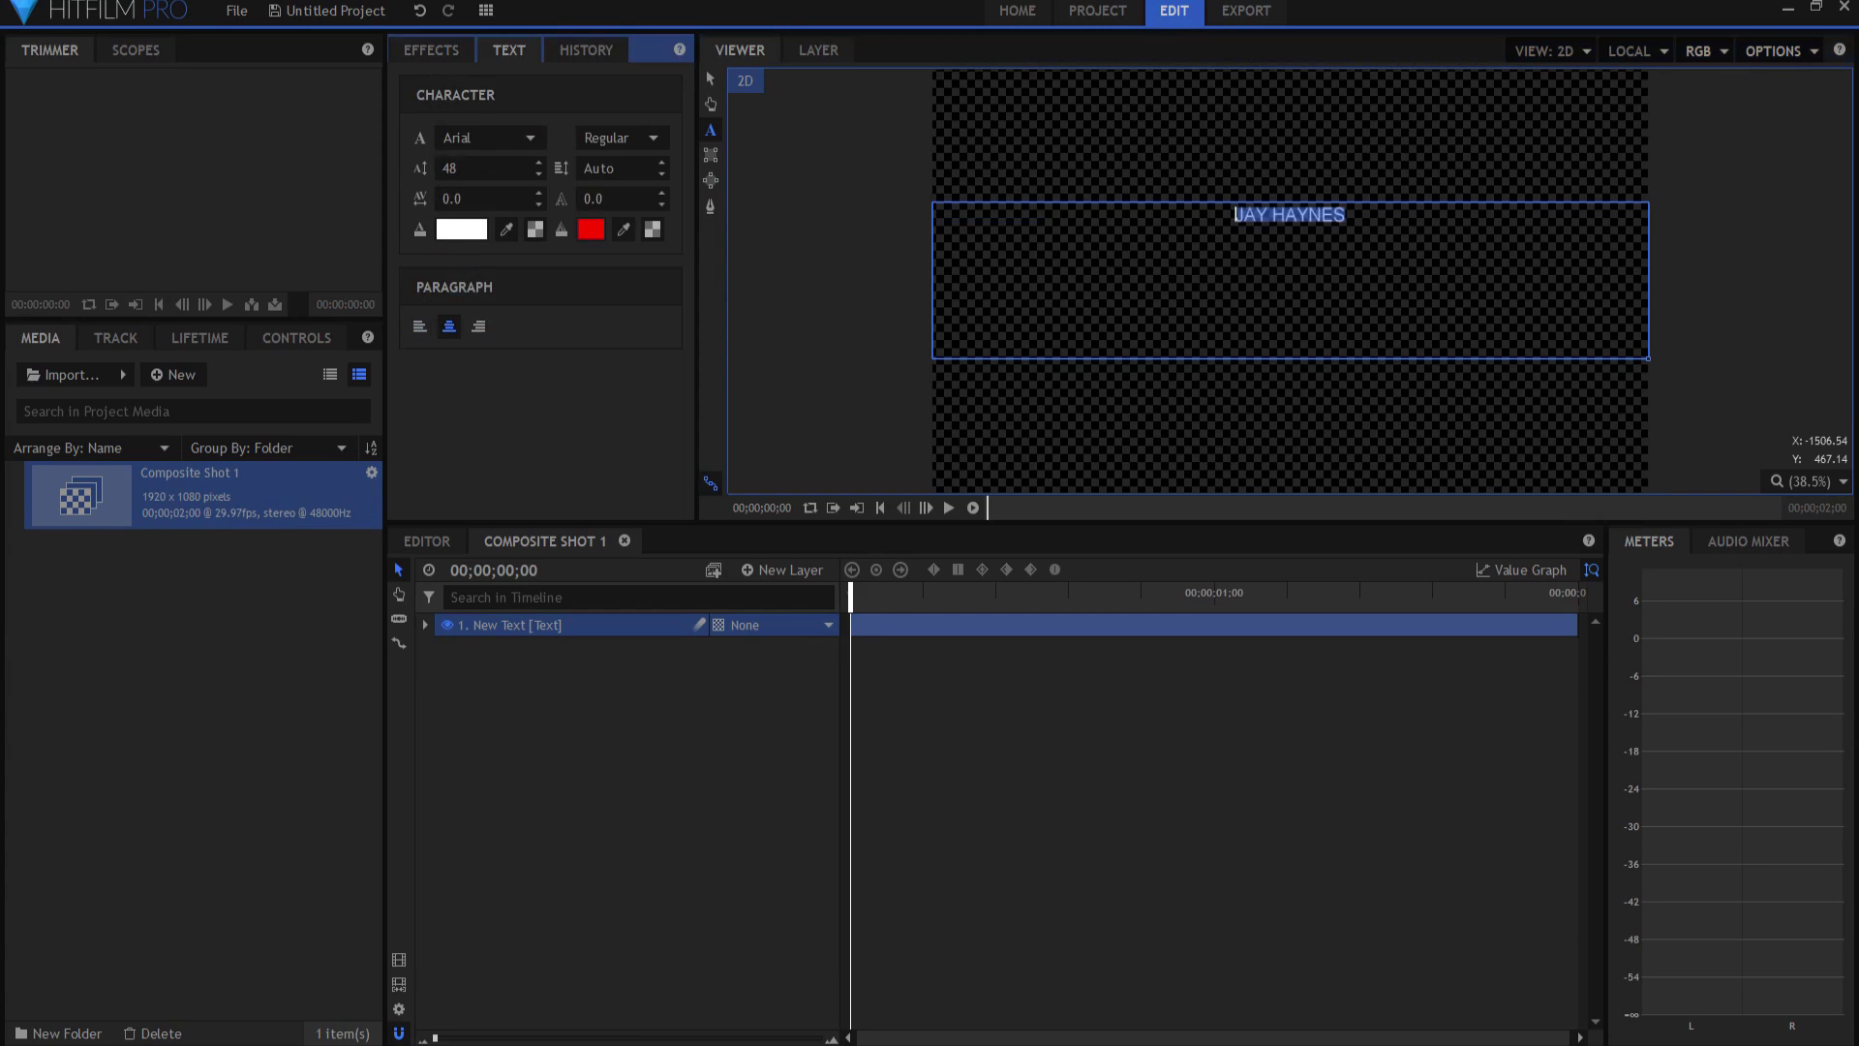
key(Return)
drag(455, 168, 483, 166)
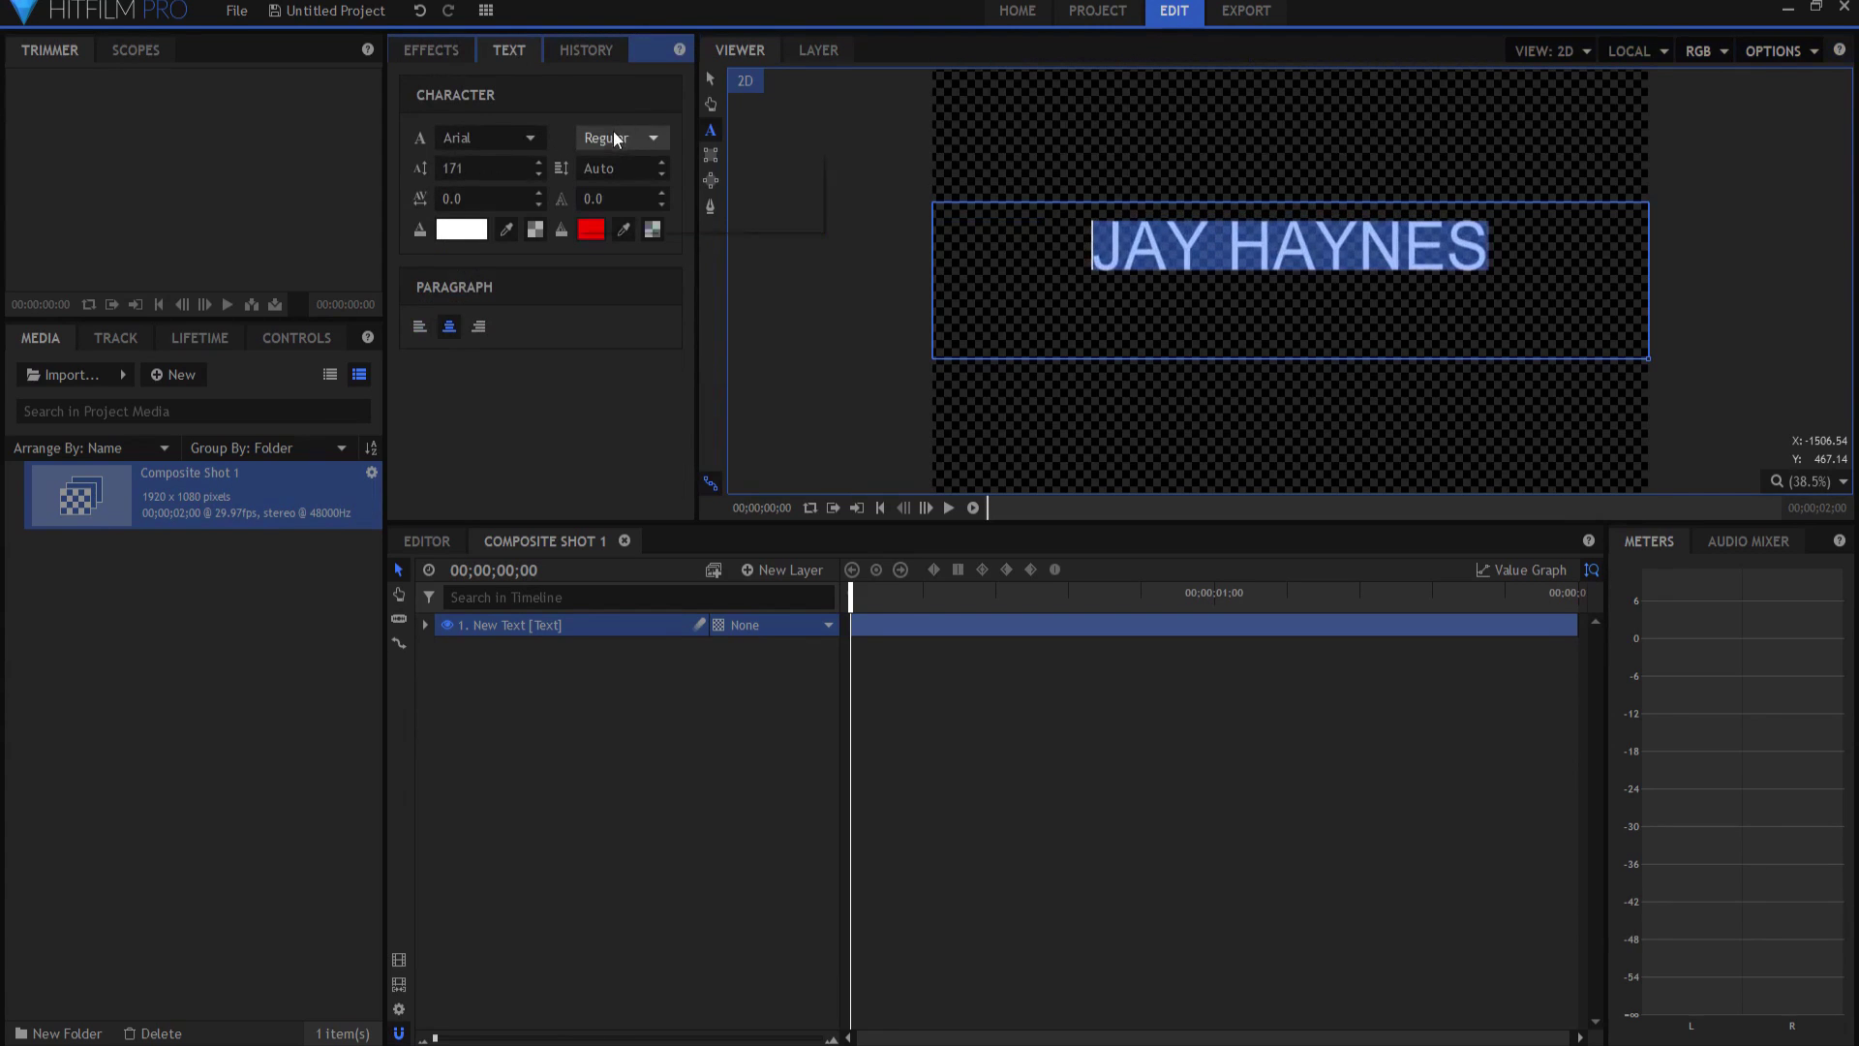
click(602, 138)
click(619, 161)
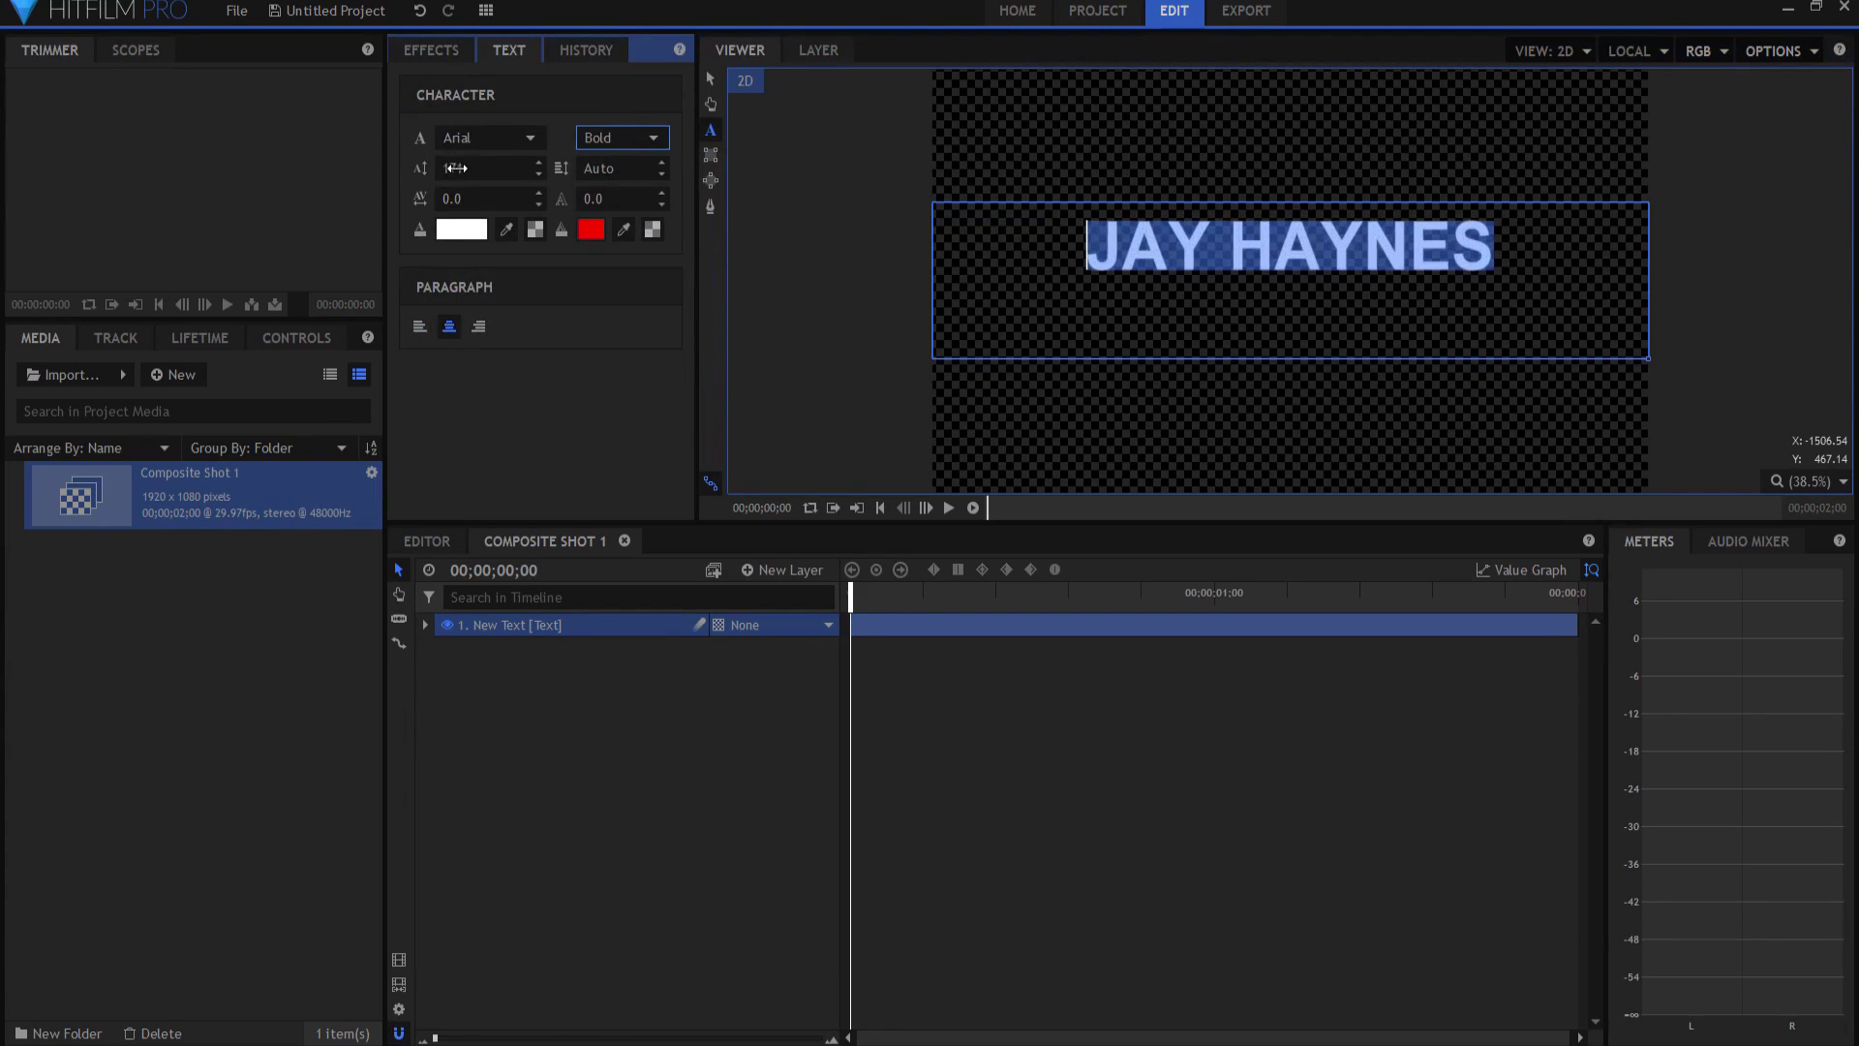
drag(455, 169, 516, 169)
click(707, 76)
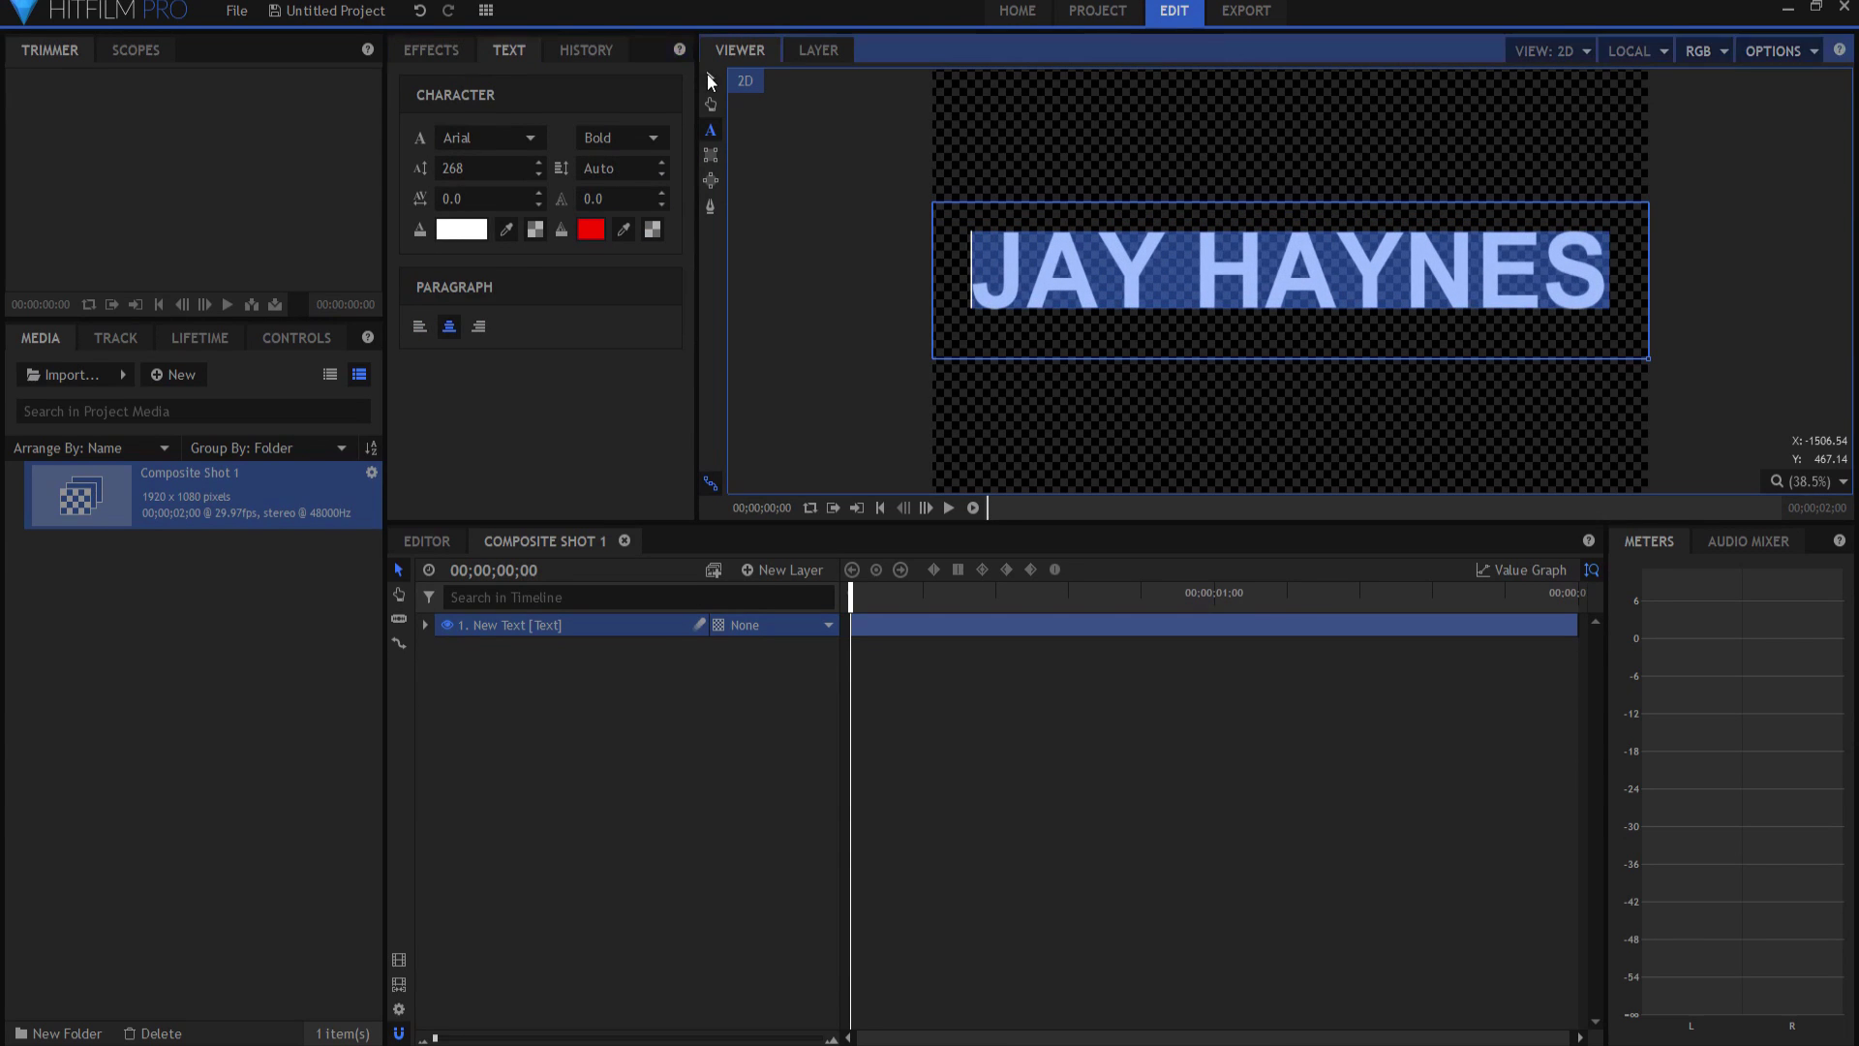
click(662, 673)
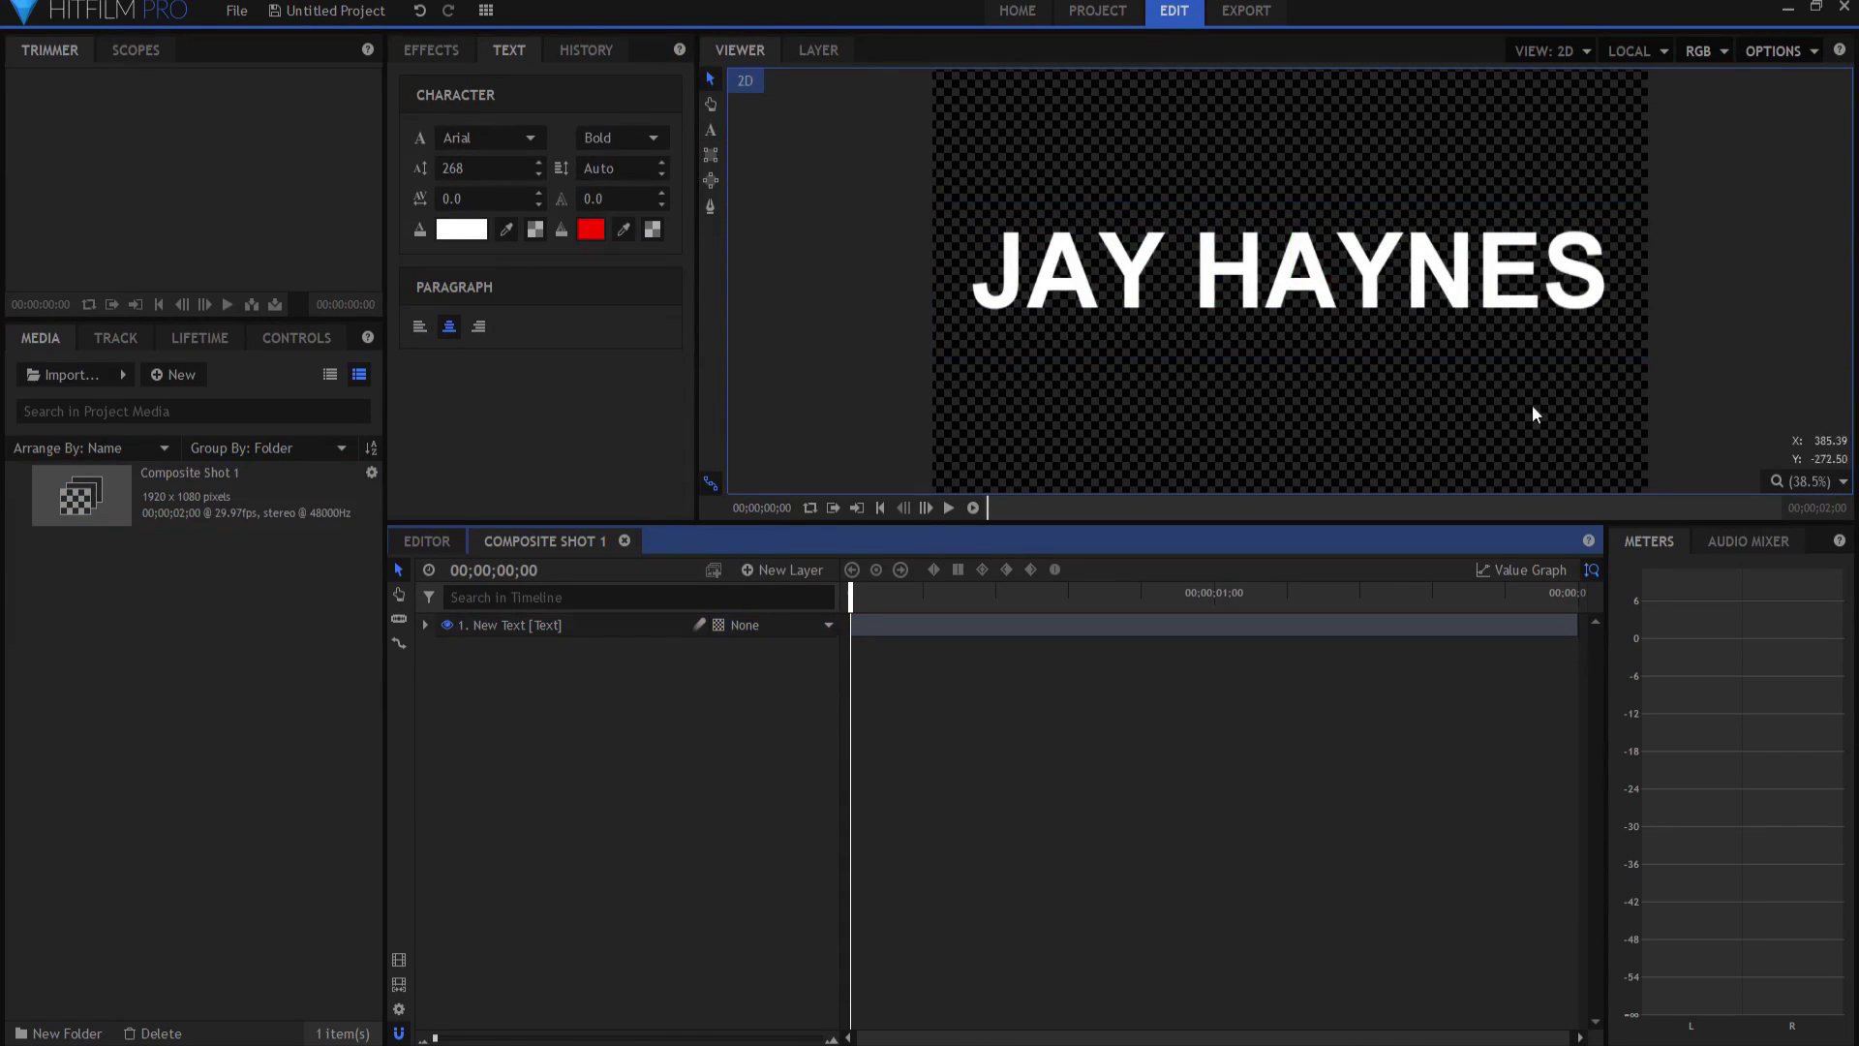
click(422, 50)
Apply Atomic Particle to the text layer and keyframe Fractal Displace Strength and Wavelength at the start.
drag(480, 298, 519, 639)
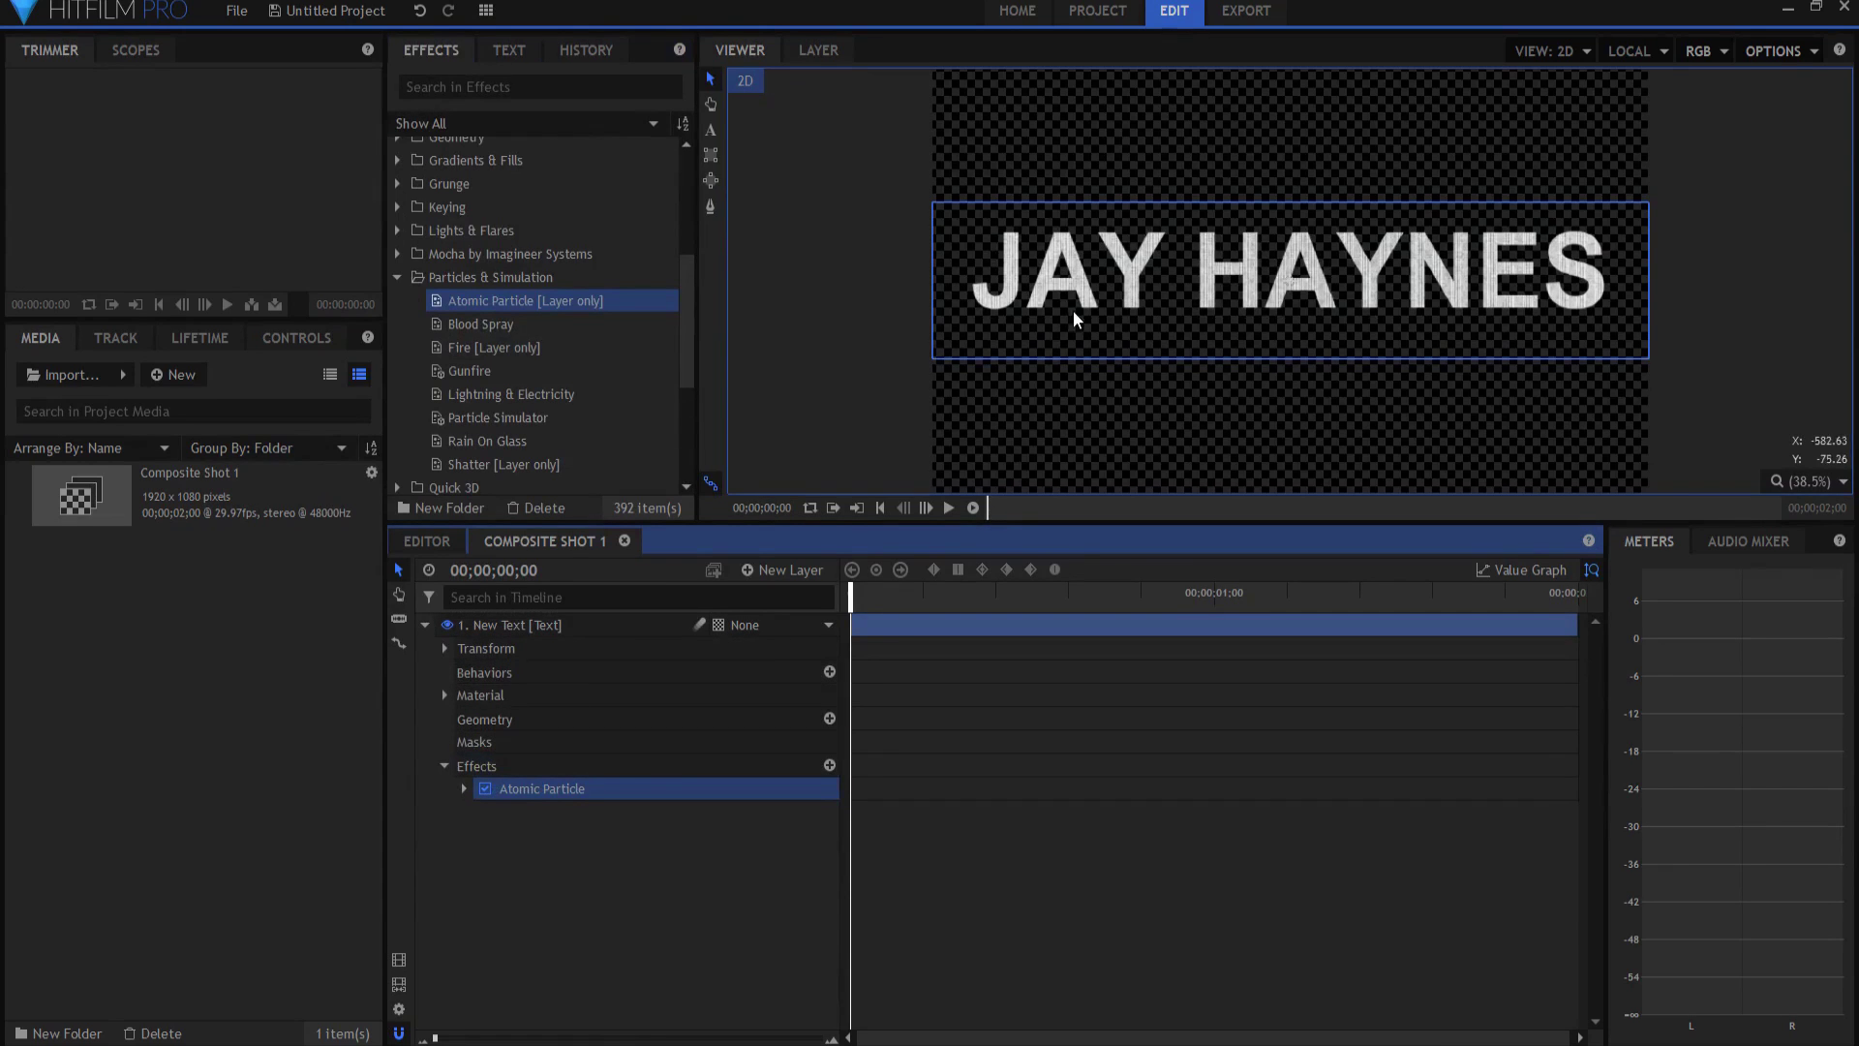
click(464, 789)
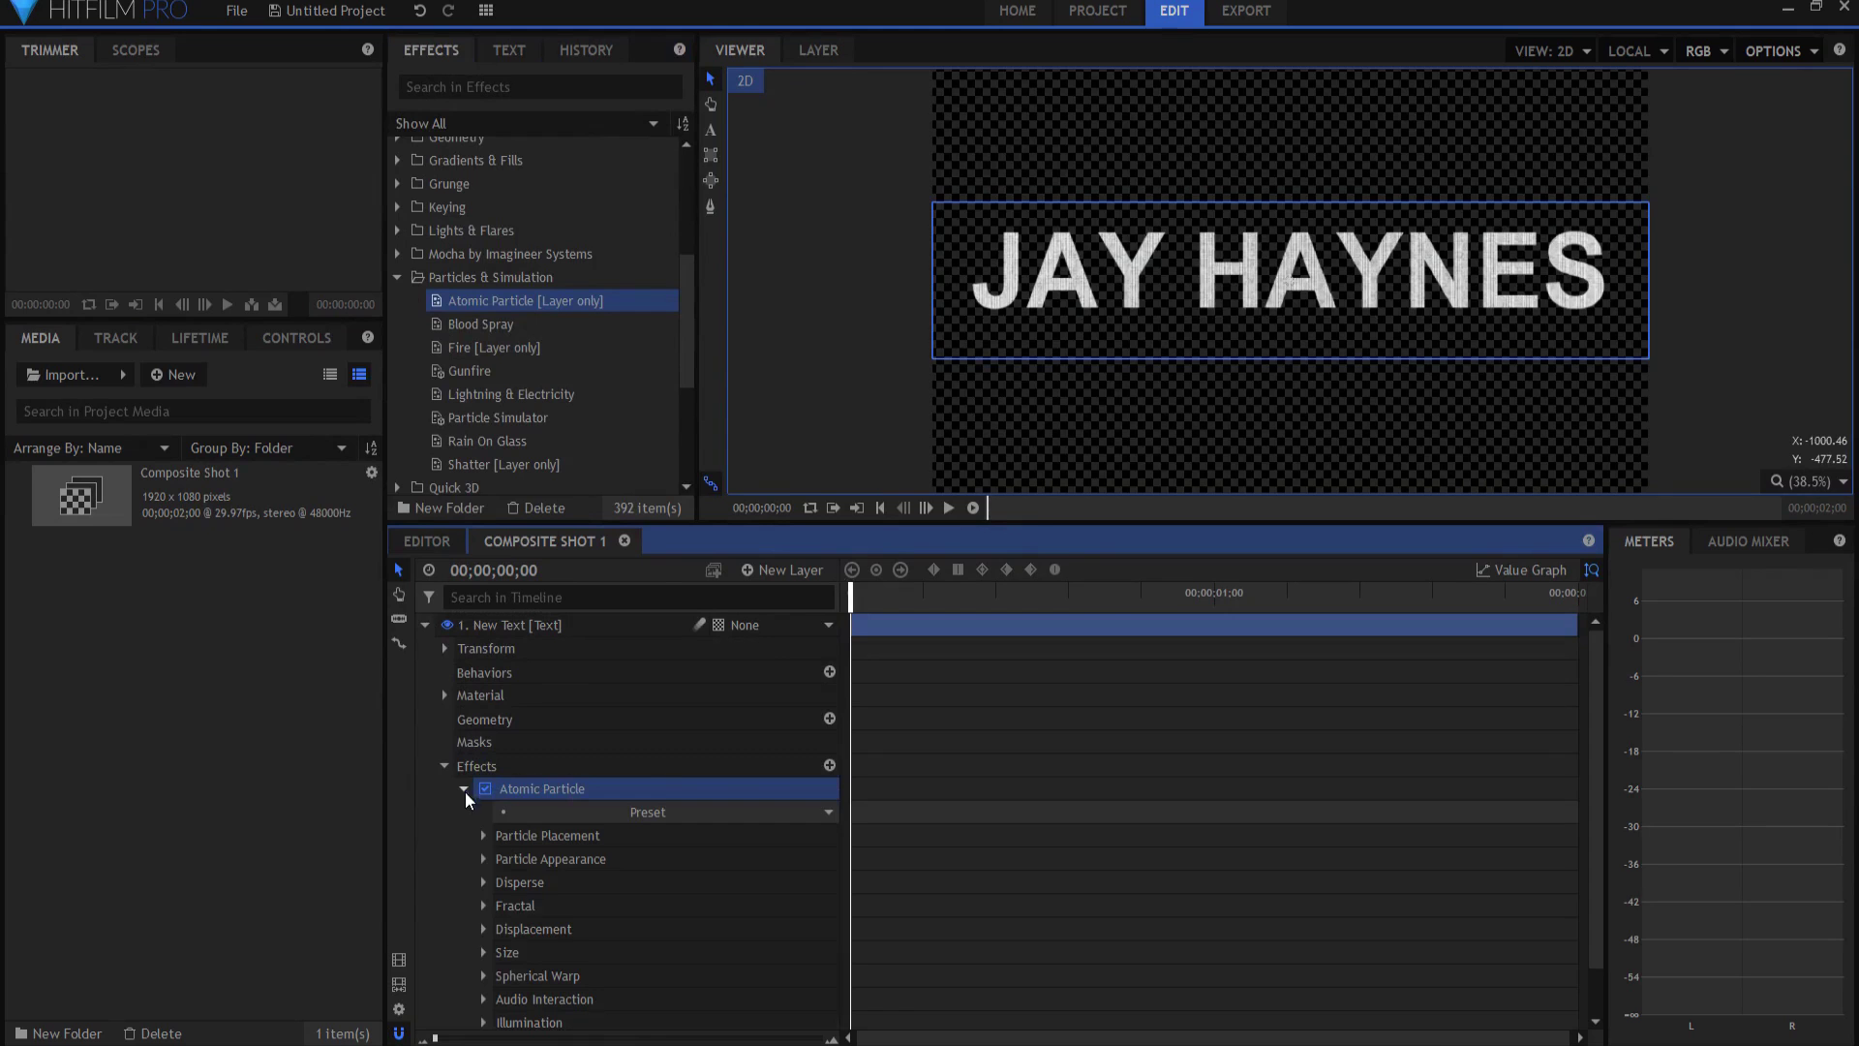
click(484, 907)
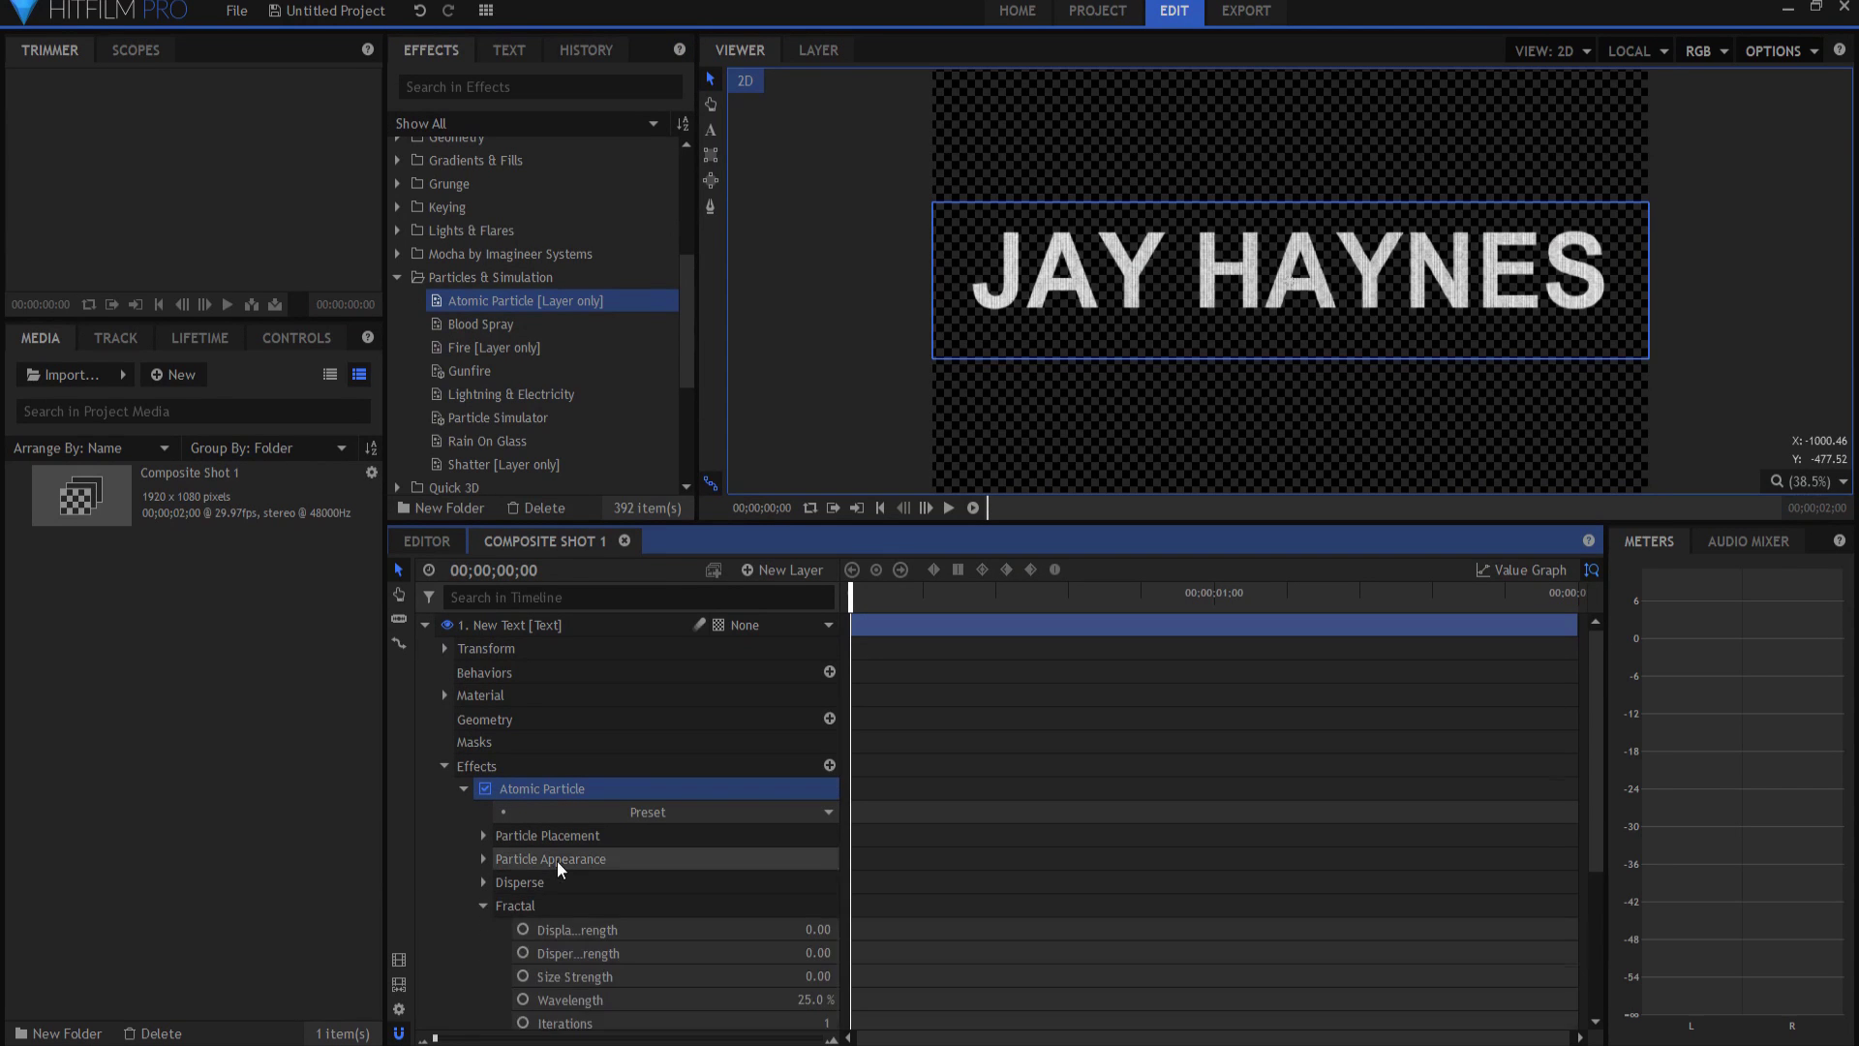
scroll(600, 775, down, 3)
drag(841, 744, 944, 745)
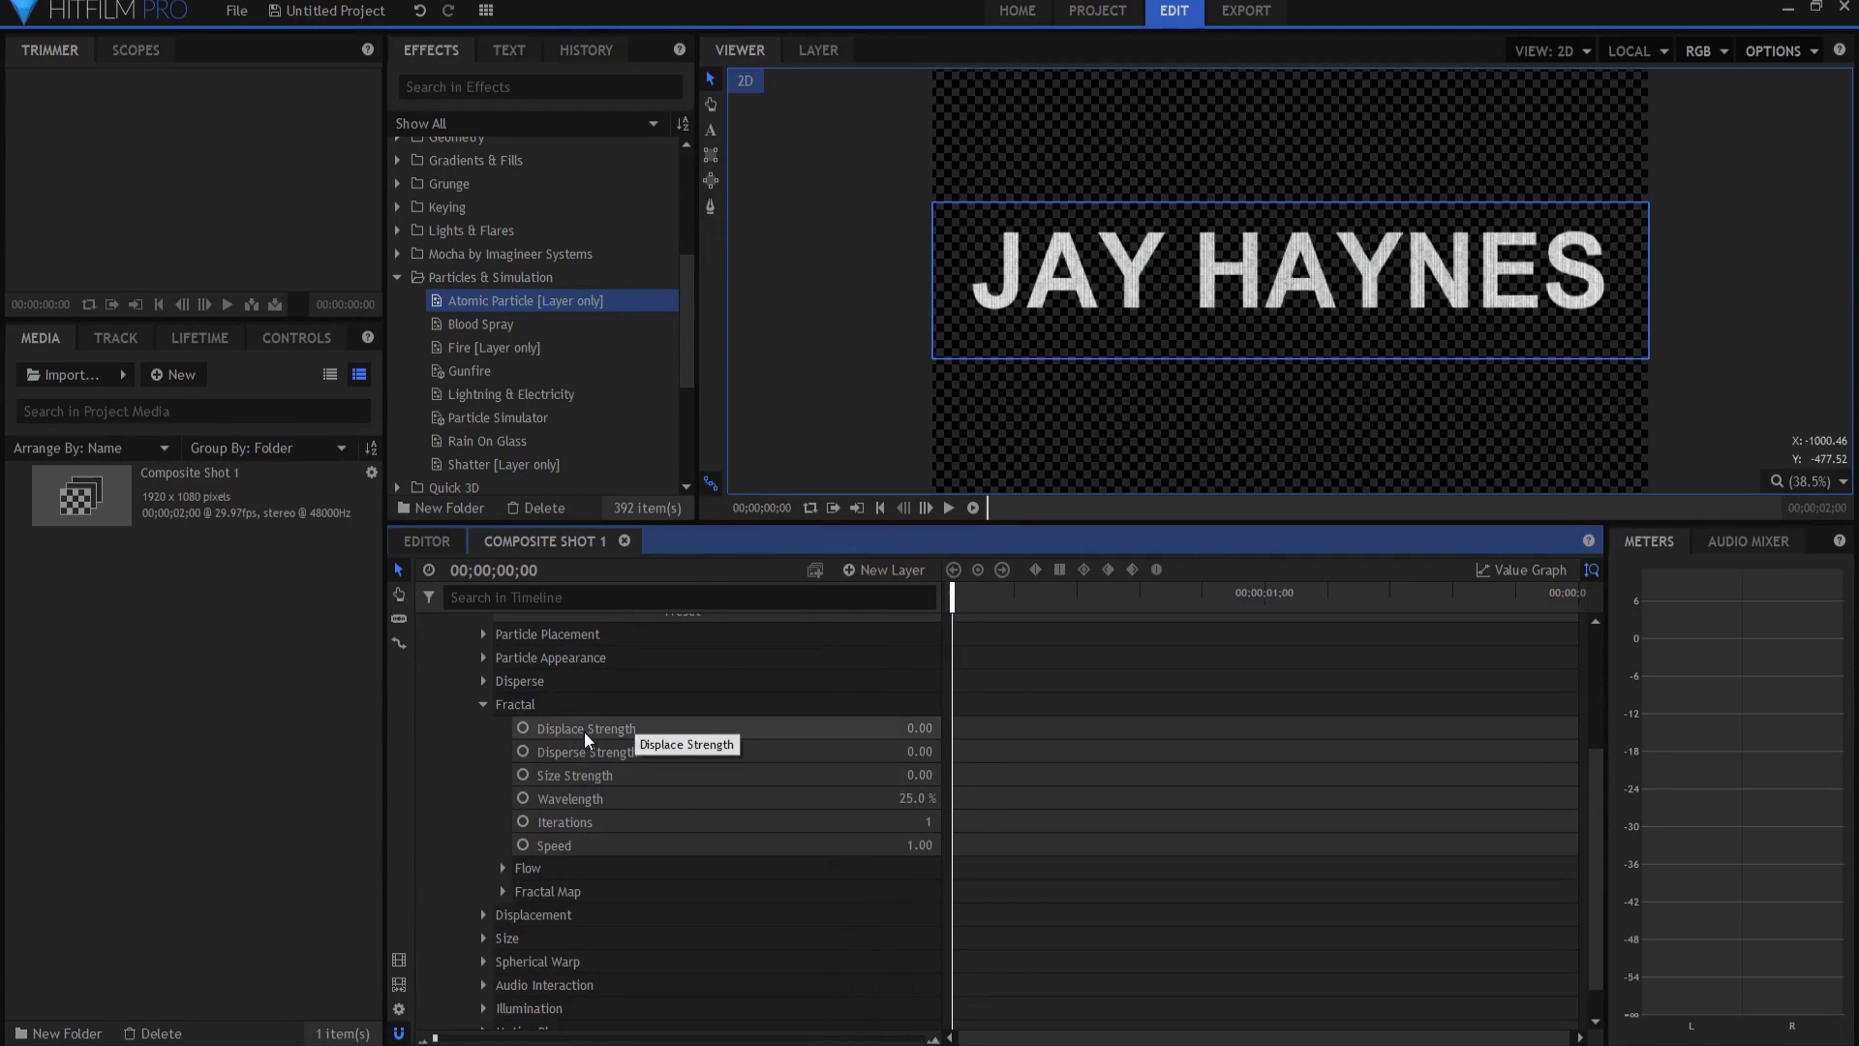
click(522, 728)
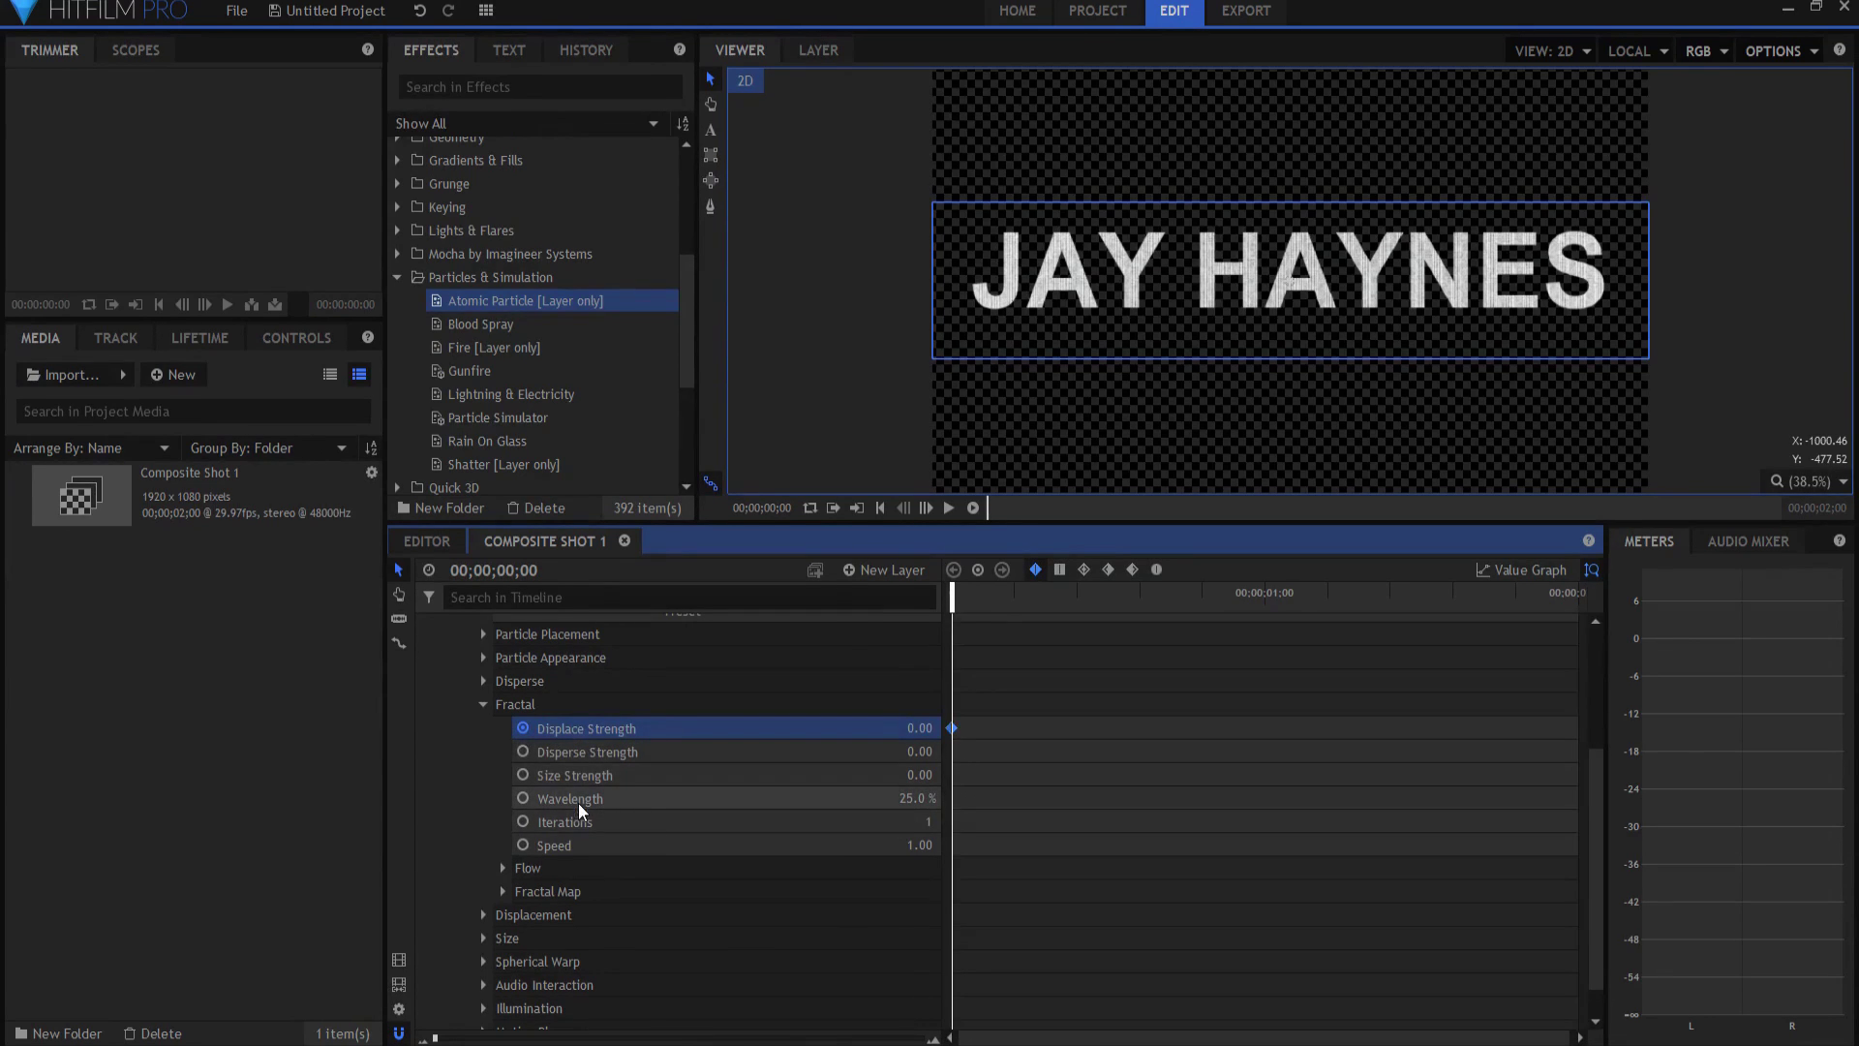
click(523, 798)
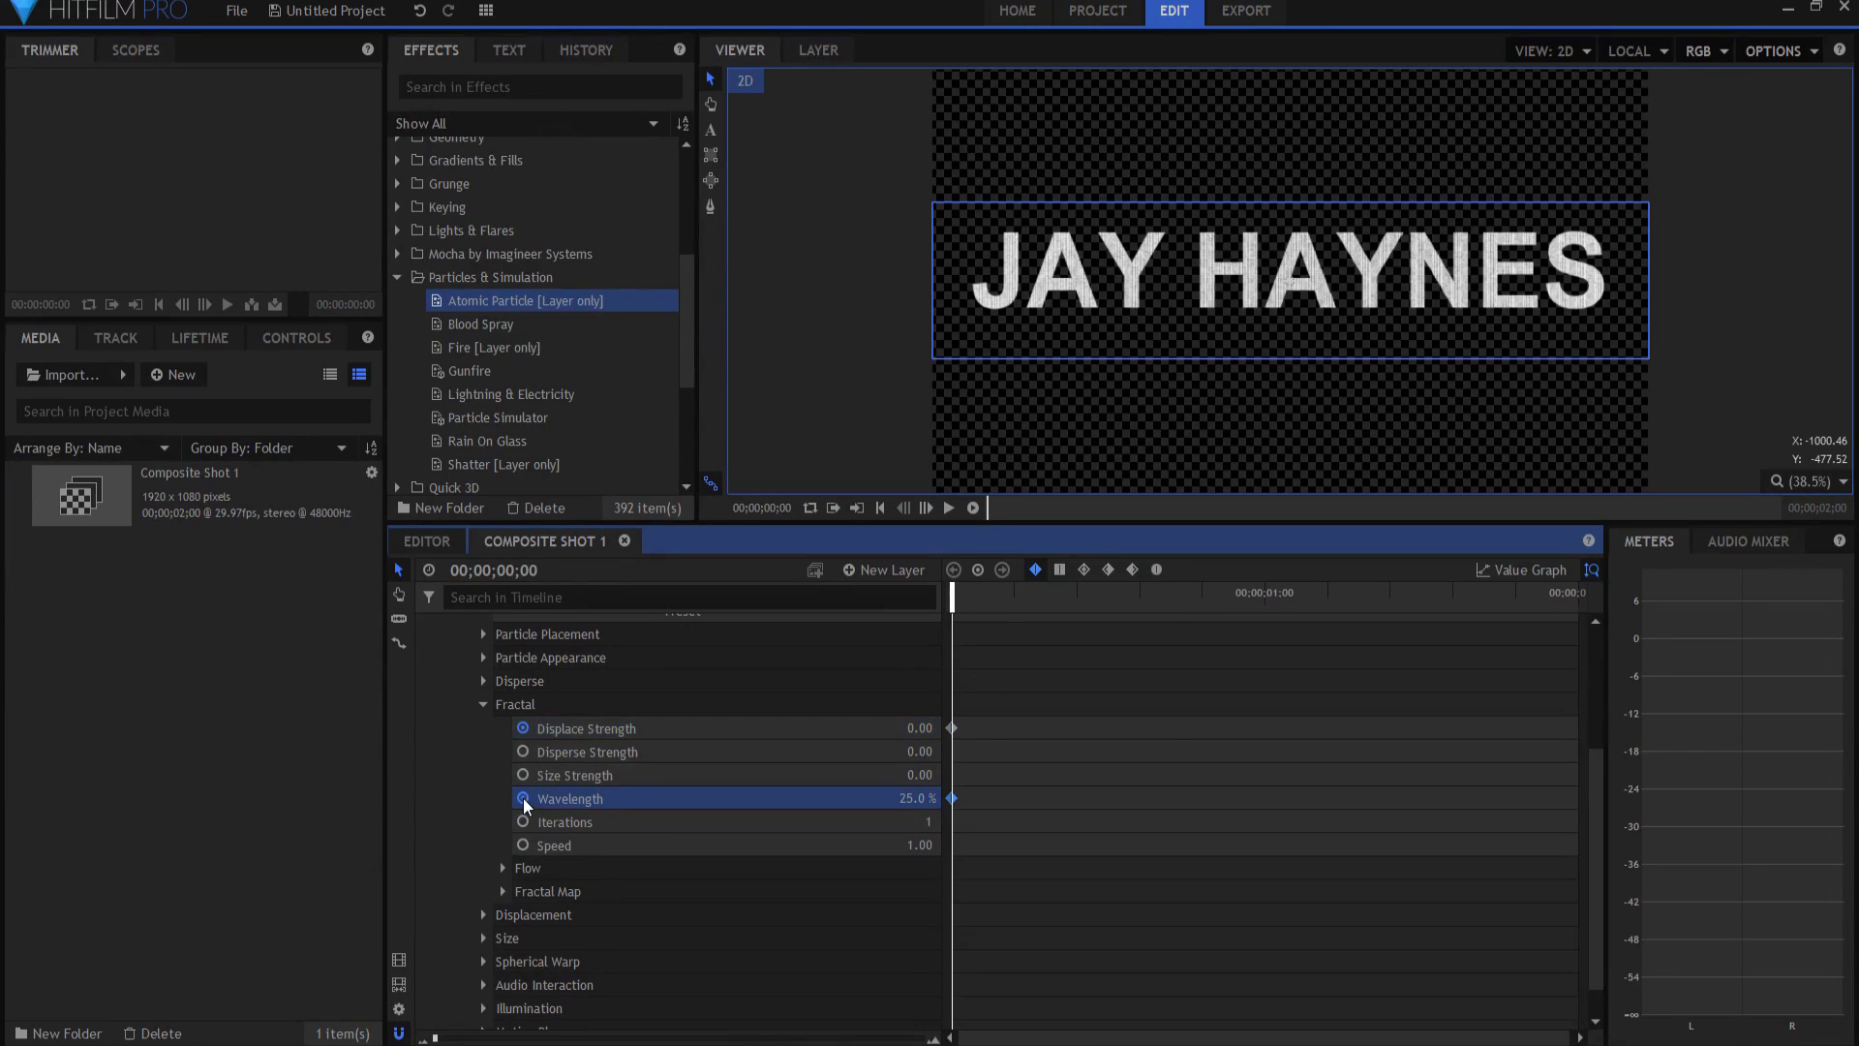
Start the particles at Displace Strength 1024 and Wavelength 10%.
drag(912, 727, 1646, 727)
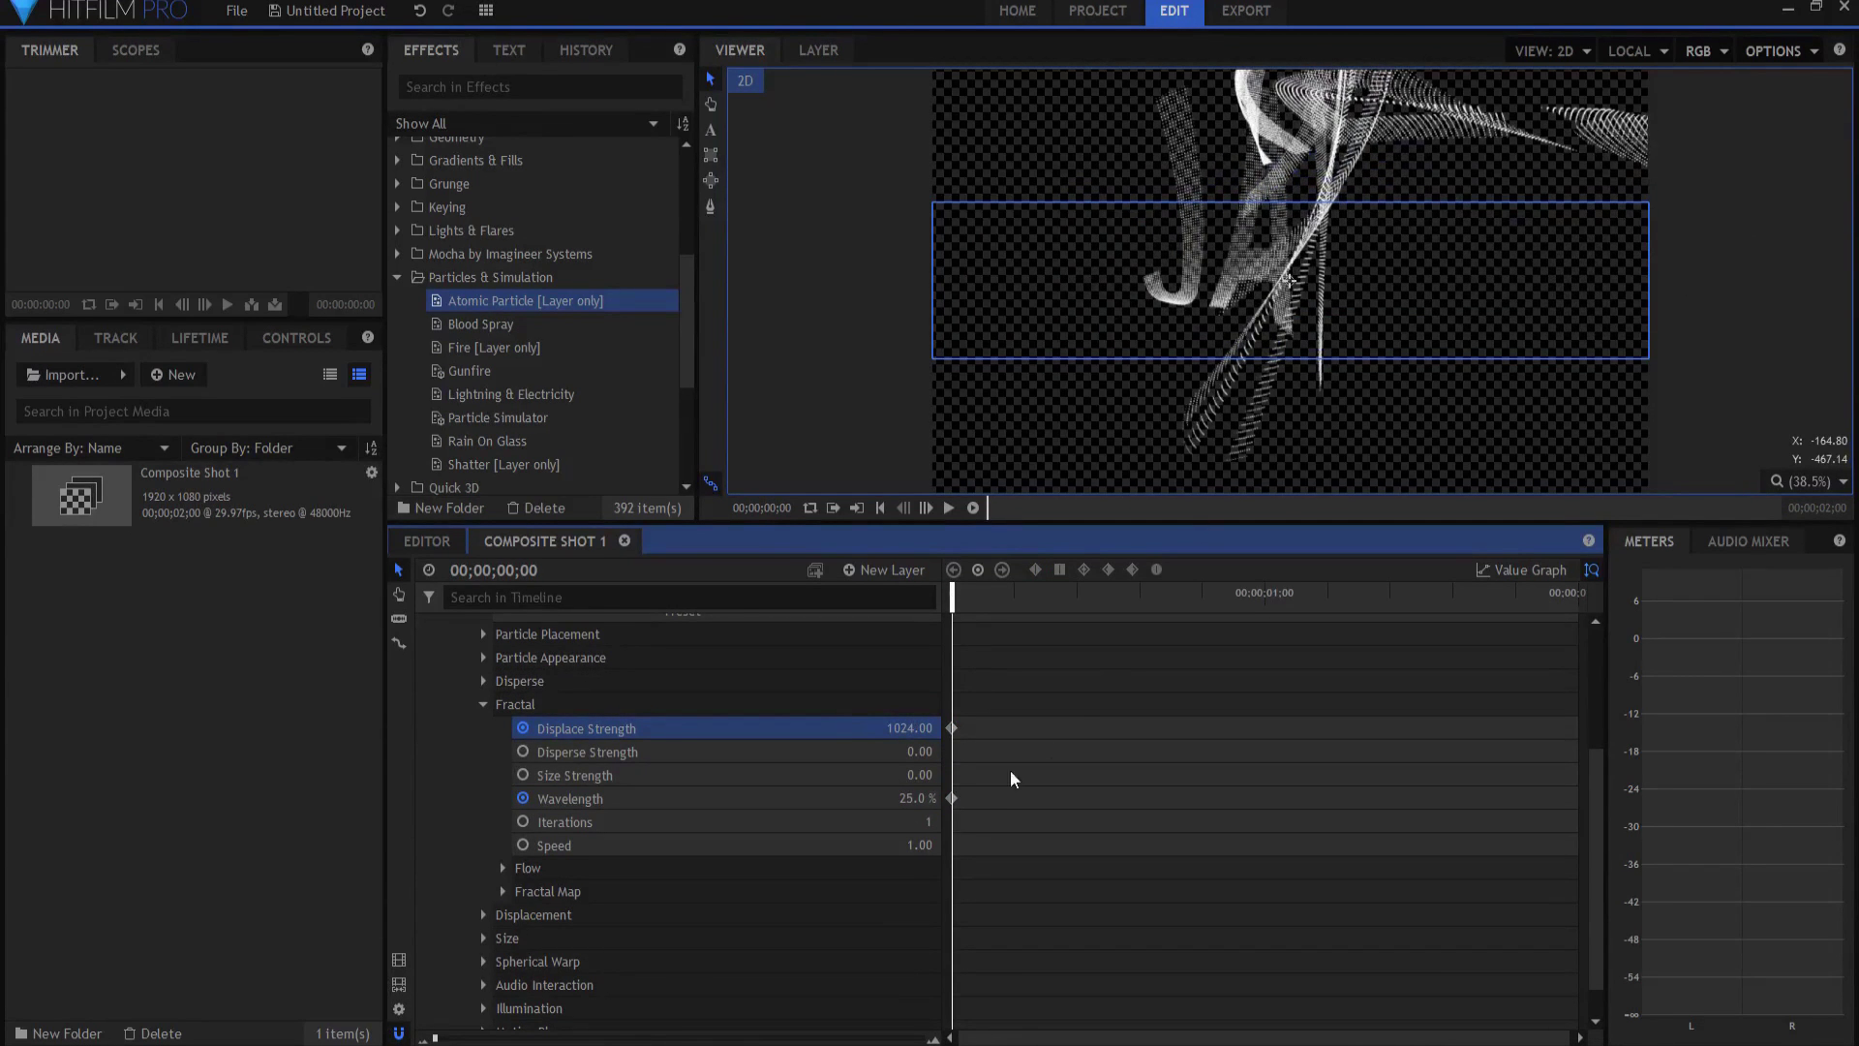
click(917, 798)
text(10)
key(Return)
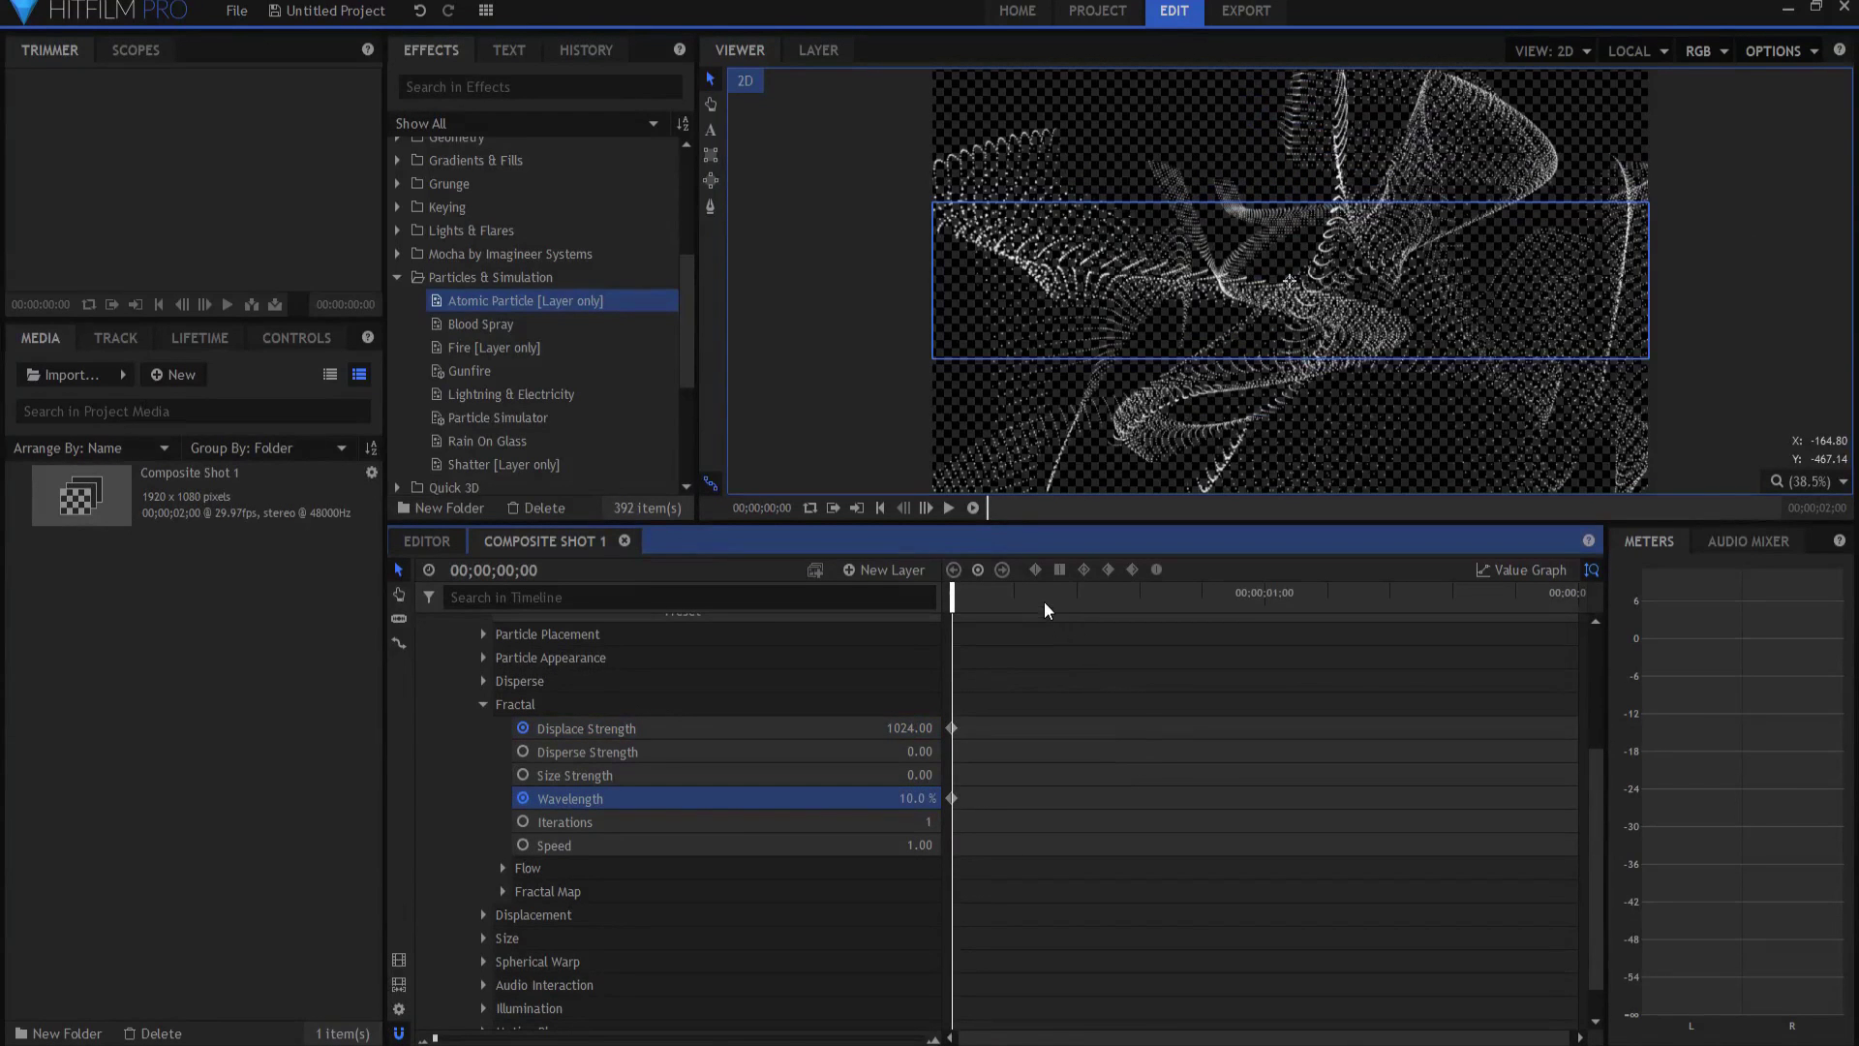
At frame 15, keyframe Displace Strength 0 and Wavelength 25%.
drag(1044, 591, 1108, 598)
drag(908, 727, 832, 727)
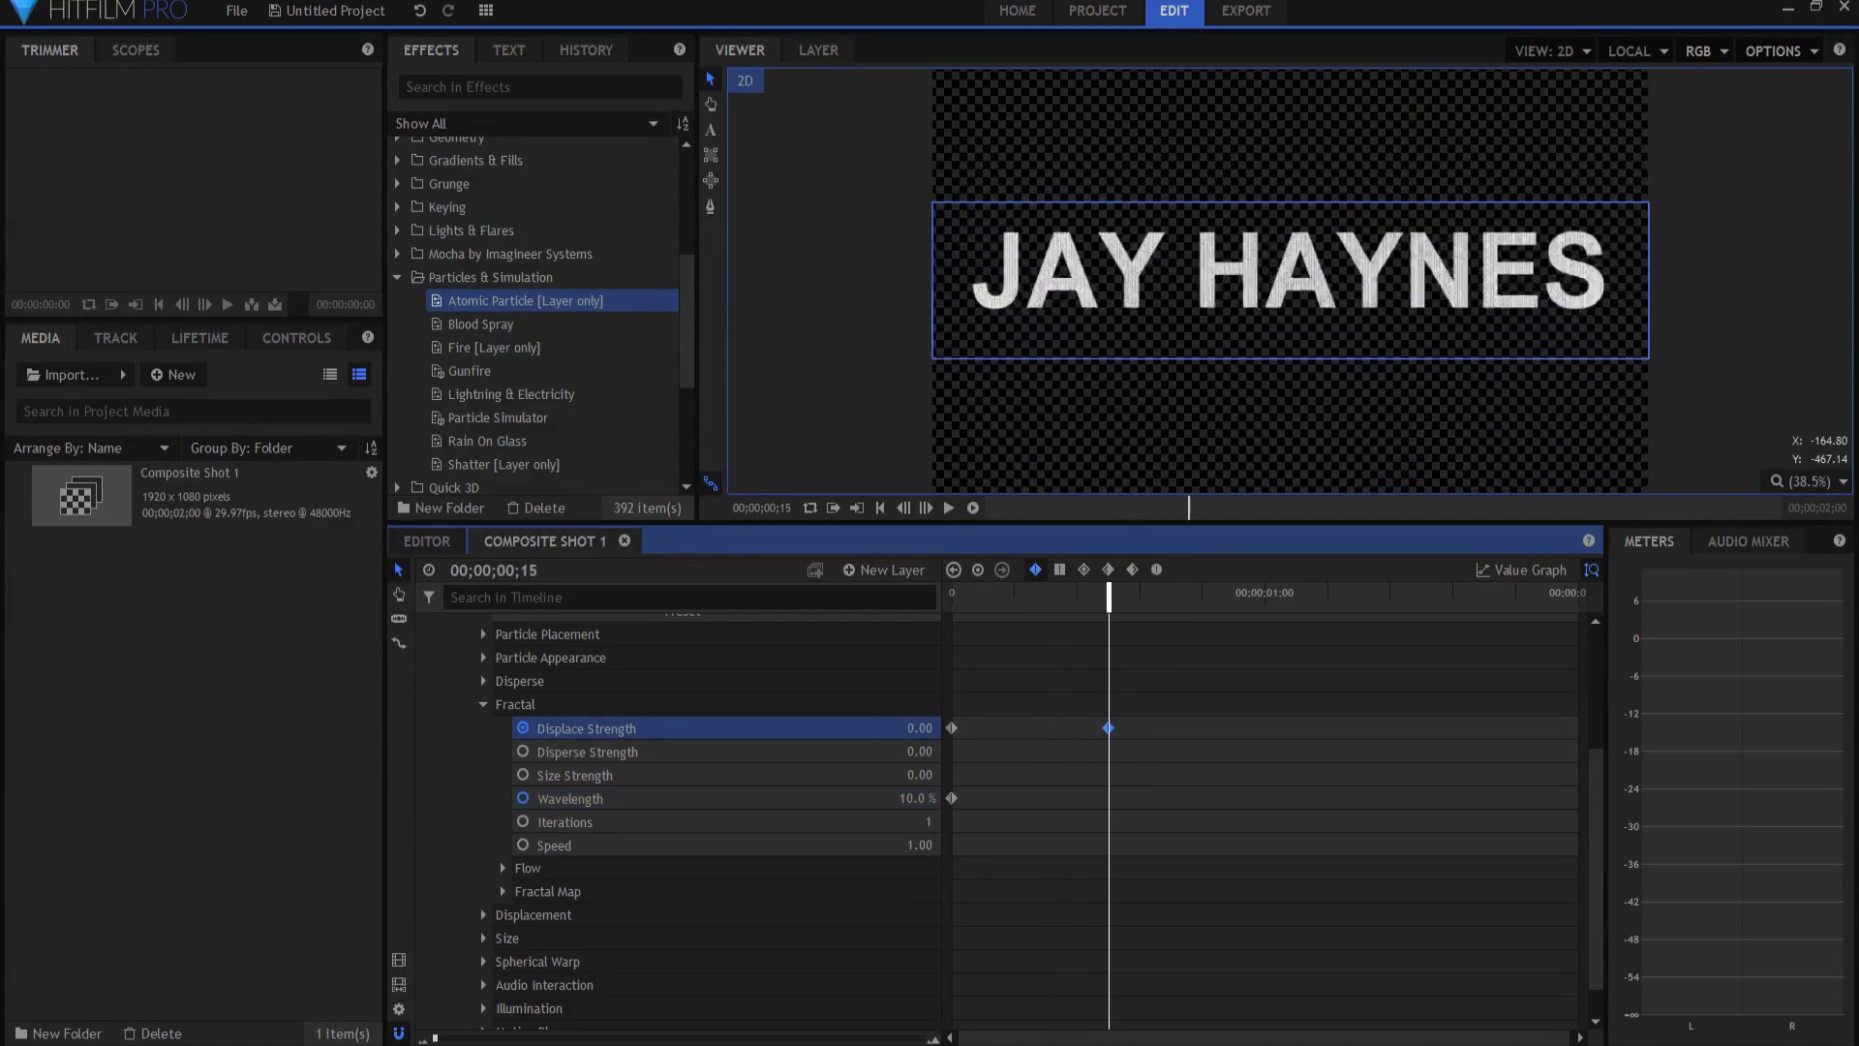
click(915, 797)
text(25)
key(Return)
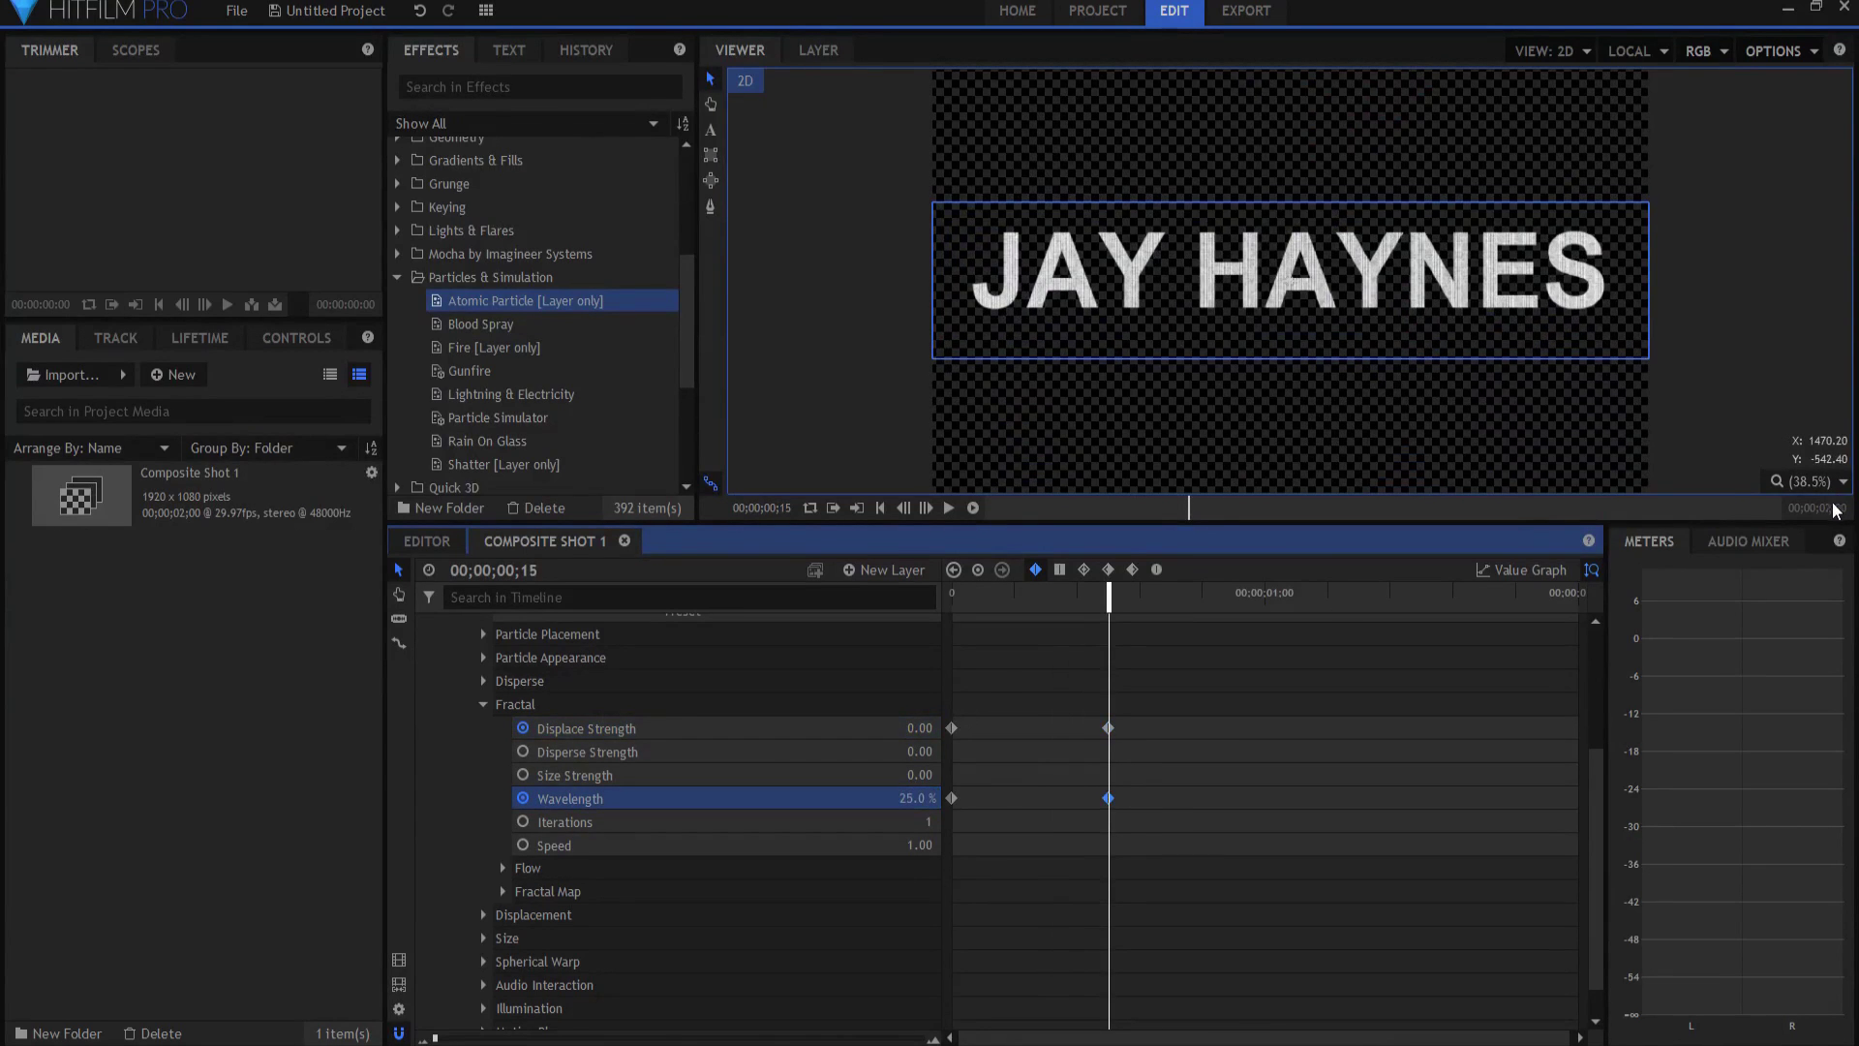
Add hold keyframes for Wavelength and Displace Strength at 1;15.
click(1418, 594)
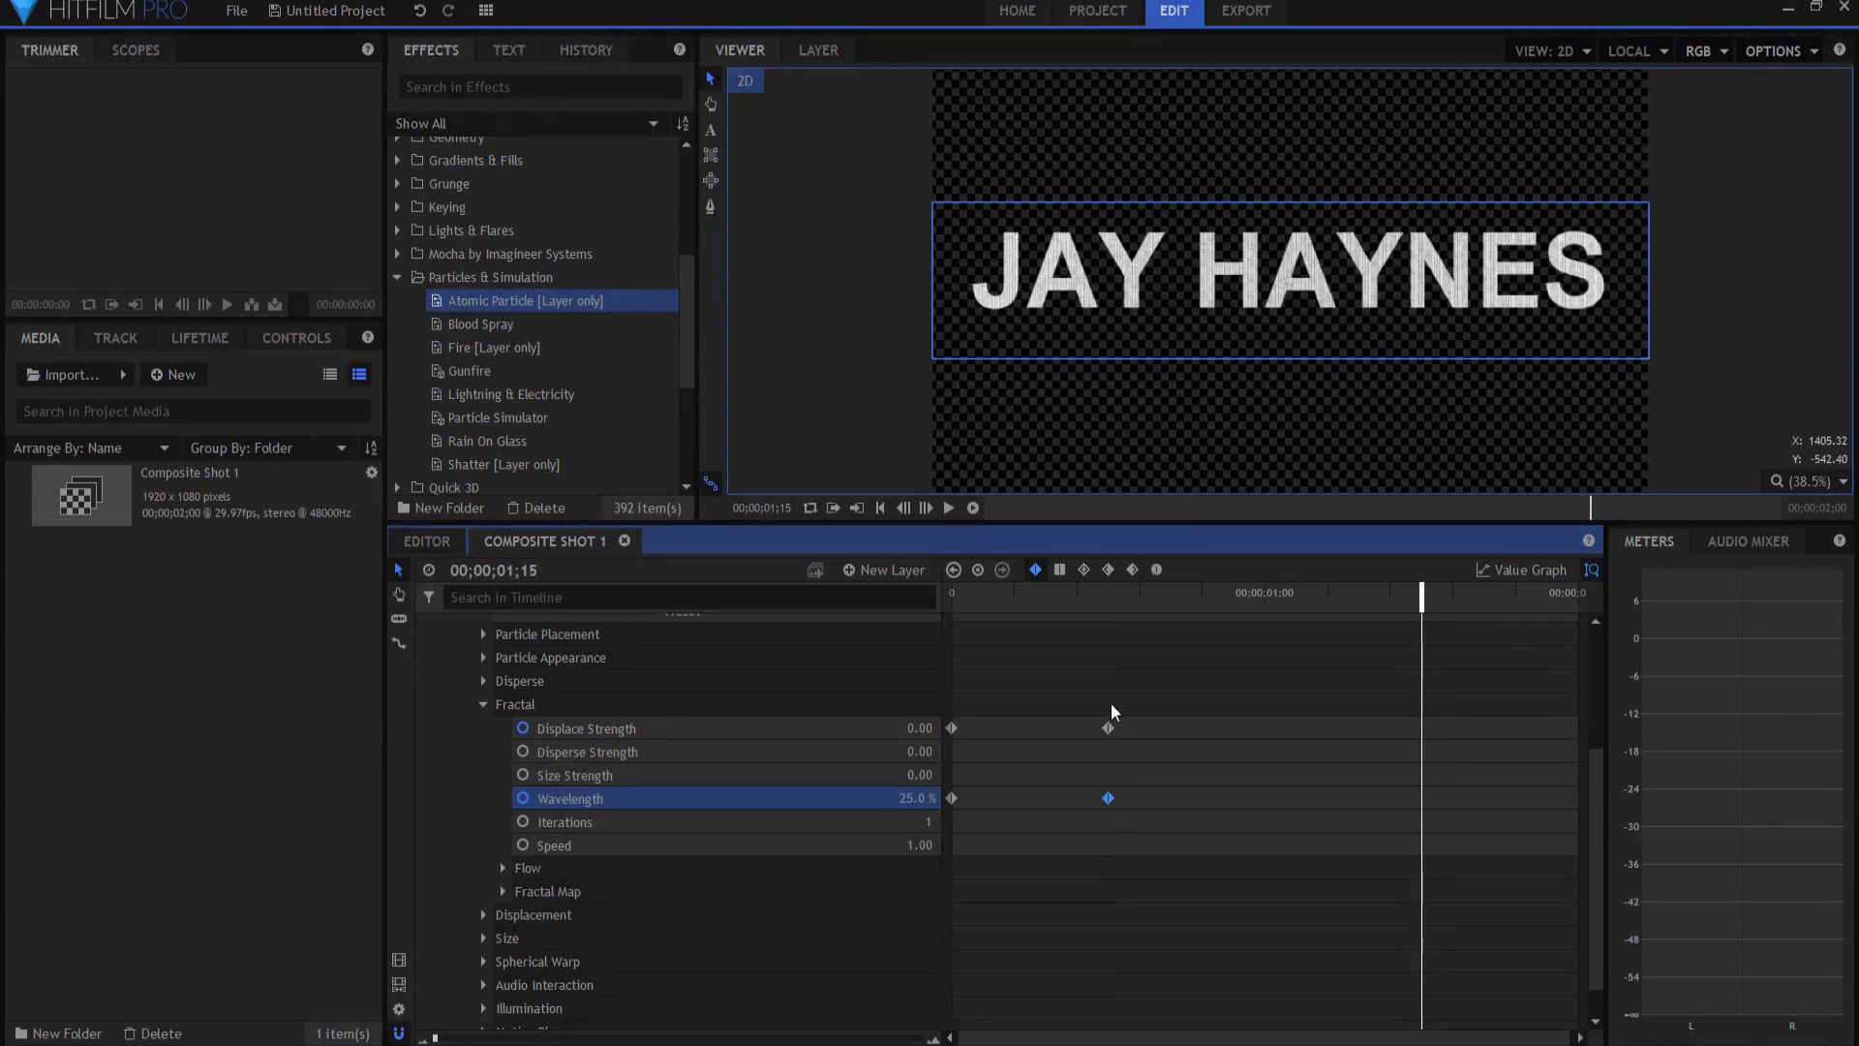
click(978, 570)
click(618, 728)
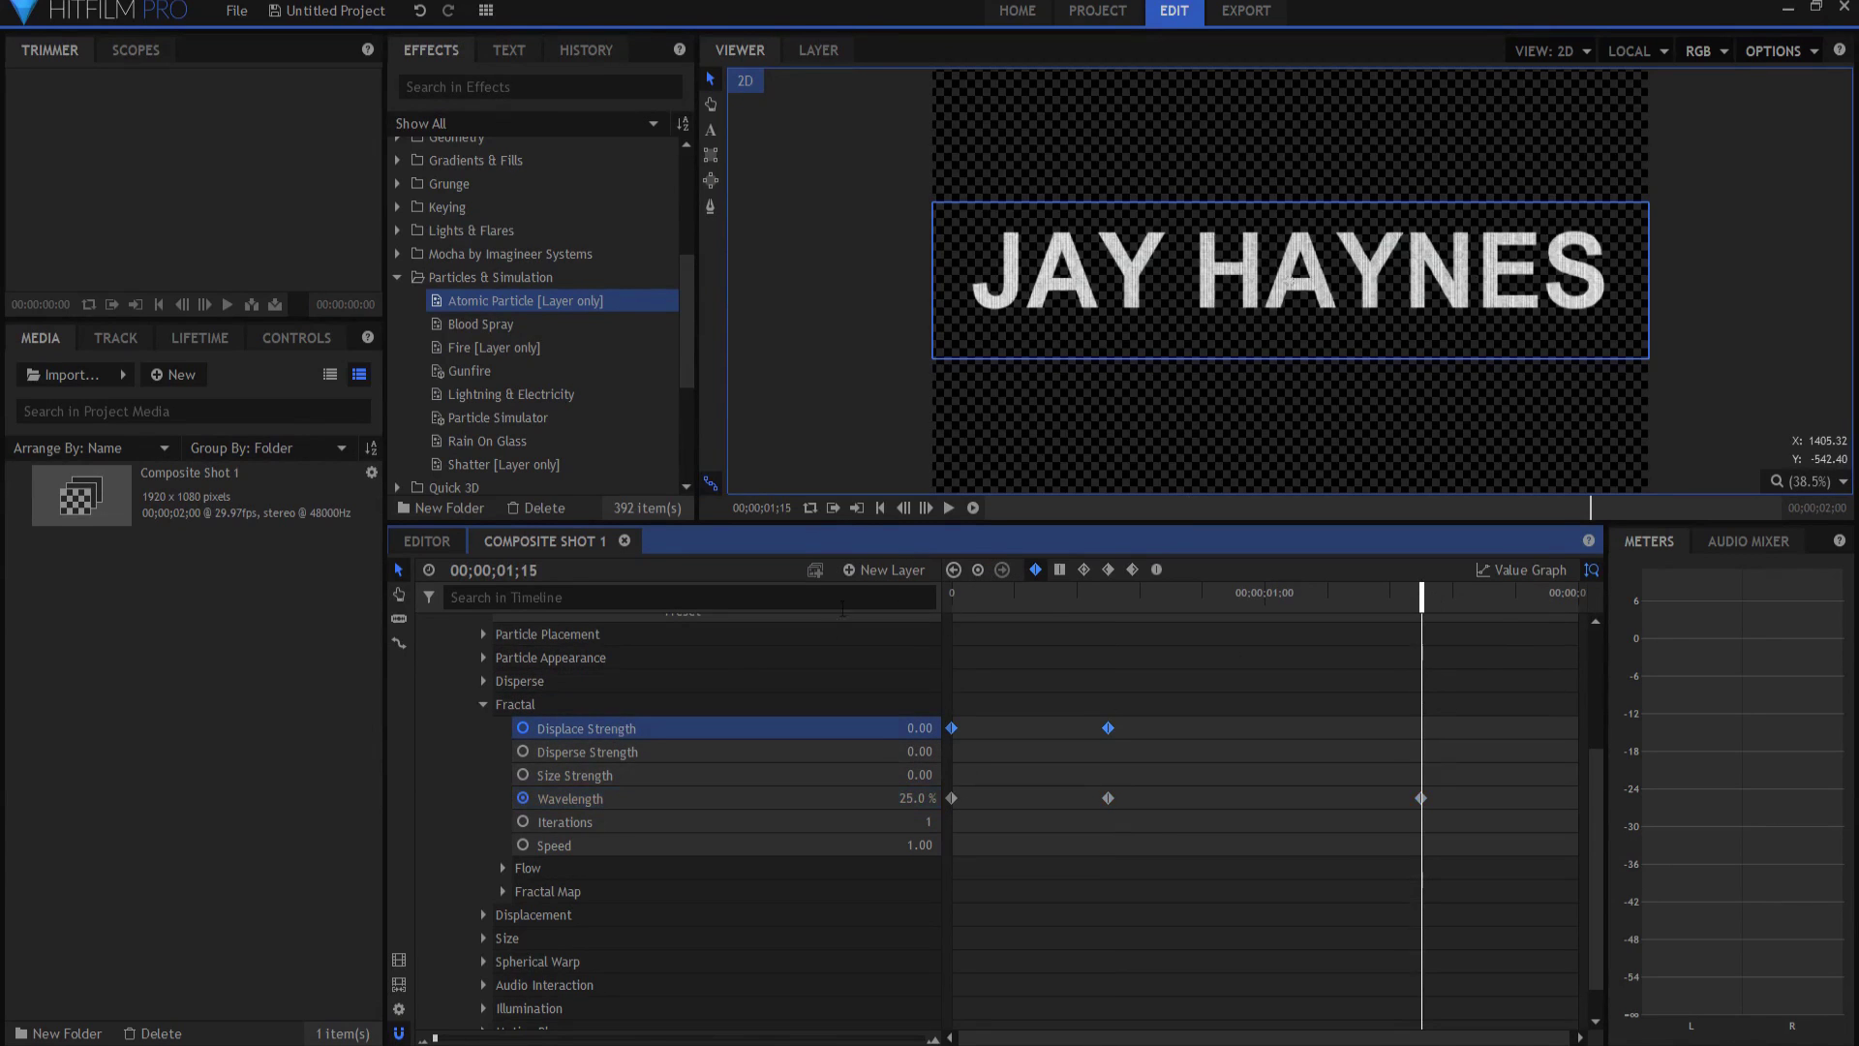
click(978, 571)
At 1;29, keyframe Displace Strength 1024 and Wavelength 10%.
drag(1419, 598, 1568, 598)
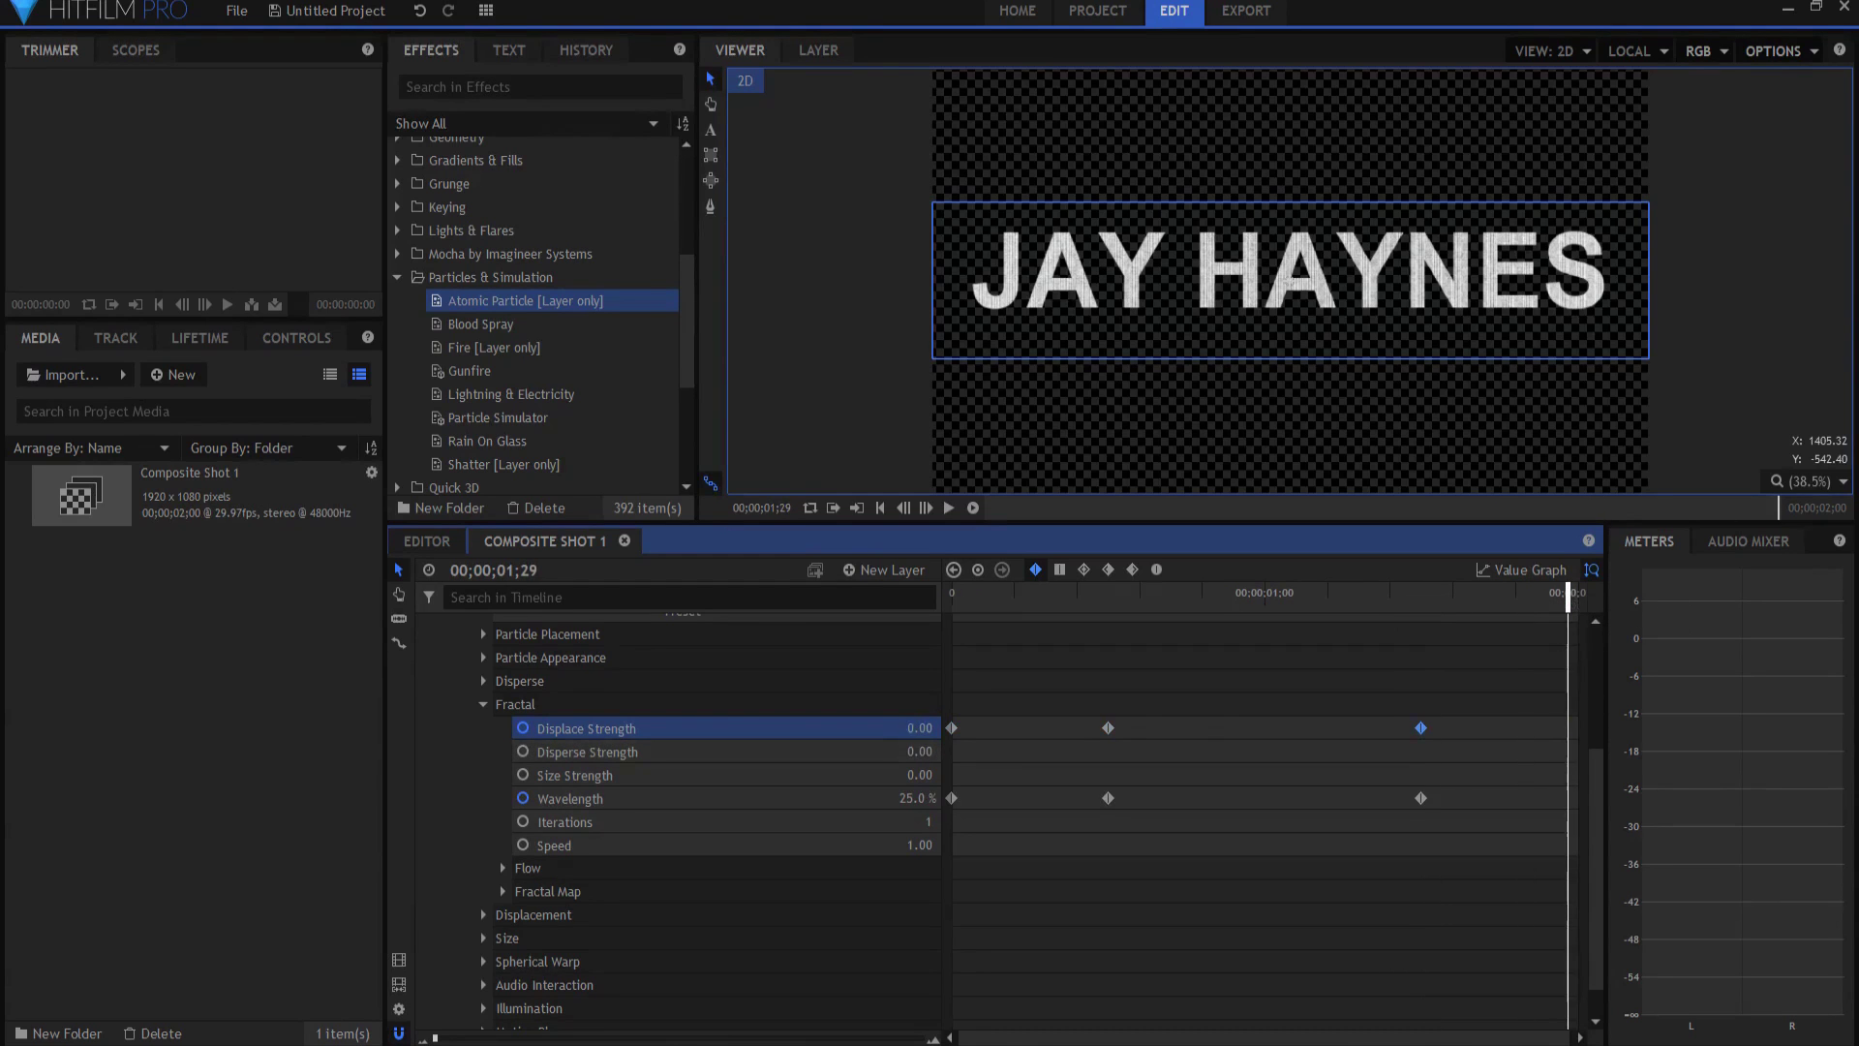
drag(915, 728, 997, 728)
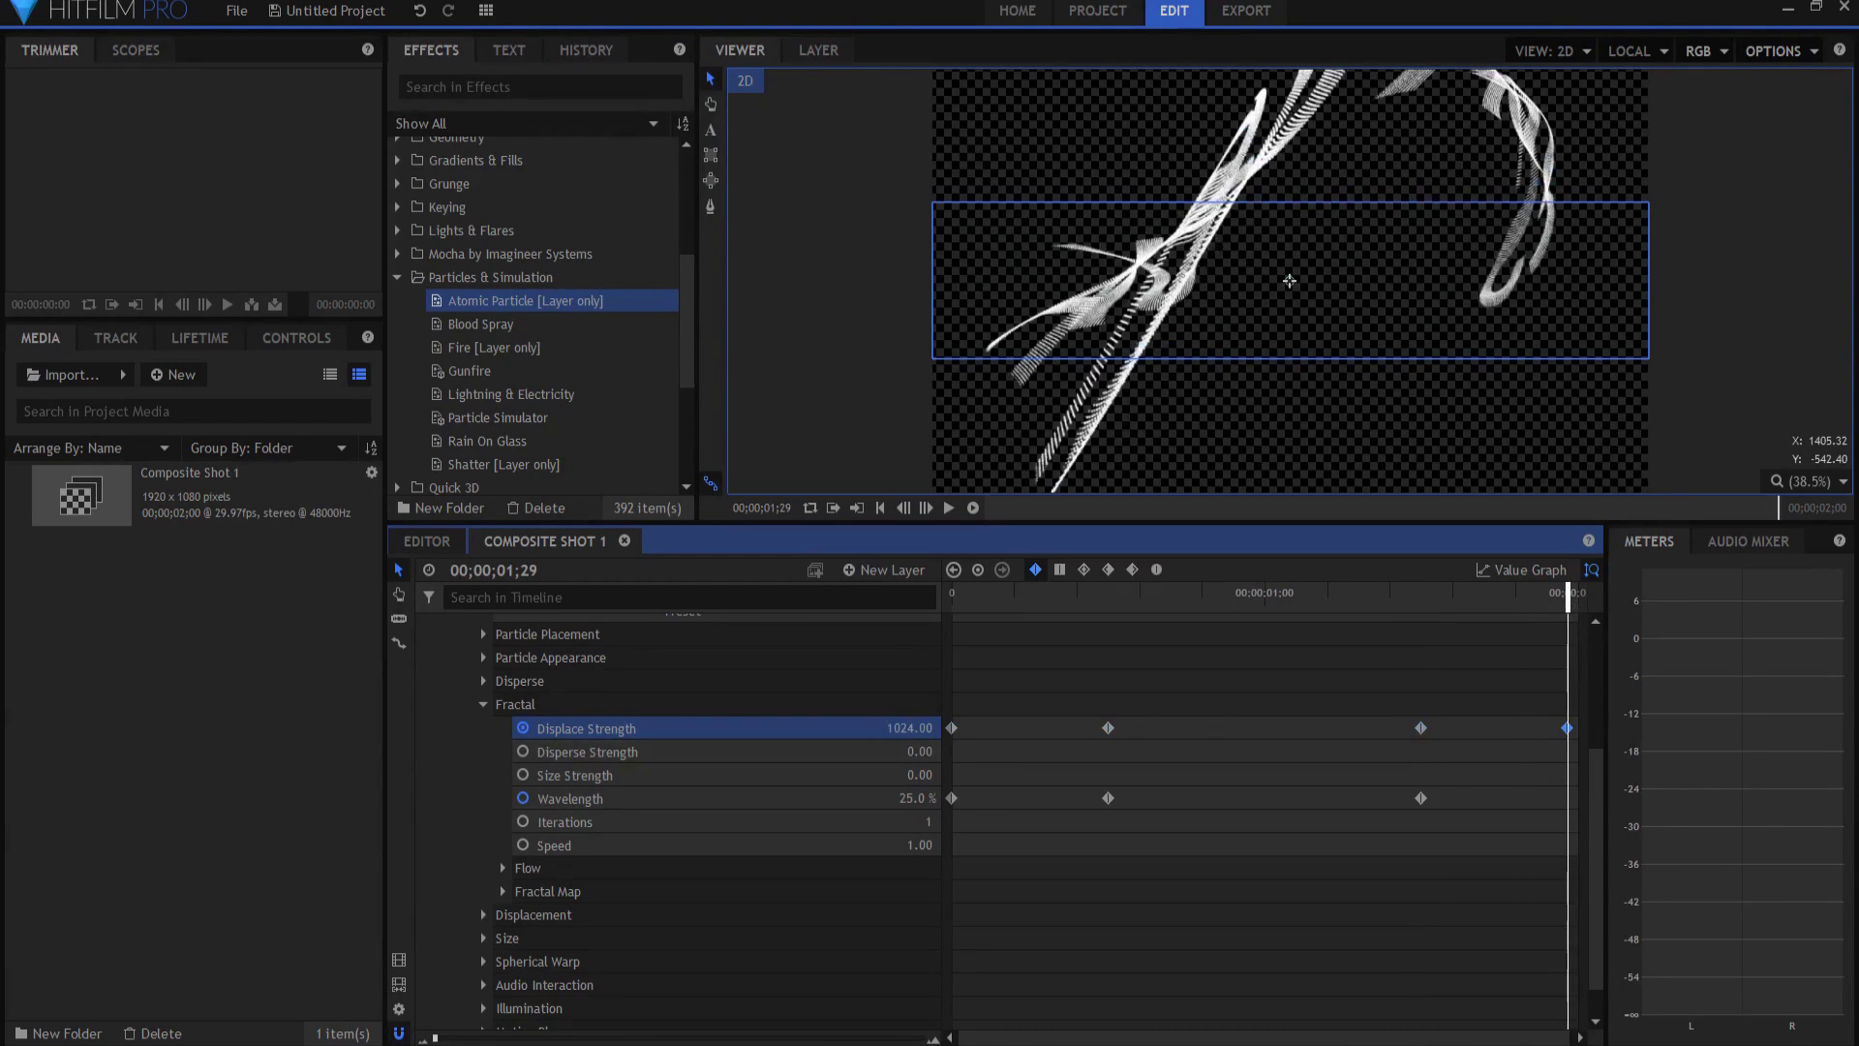
click(910, 796)
text(10)
key(Return)
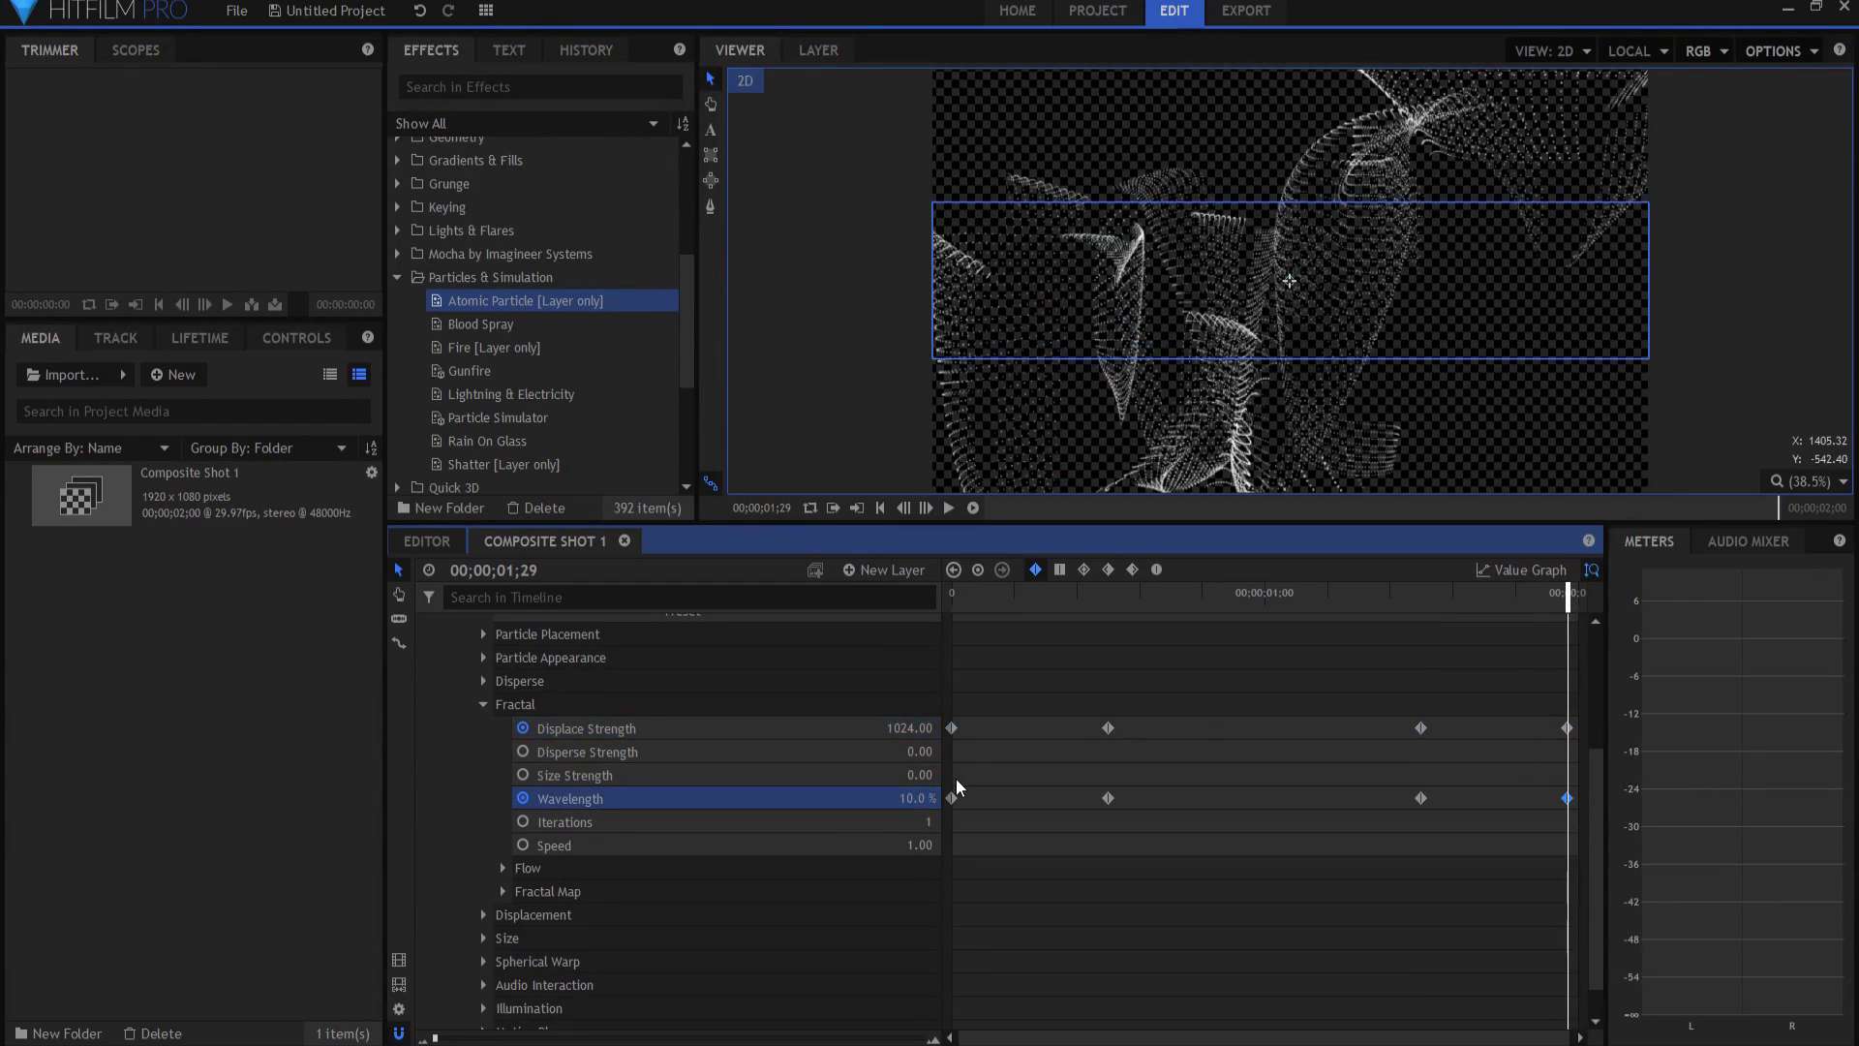
Play the particle animation from the start to preview it.
click(878, 507)
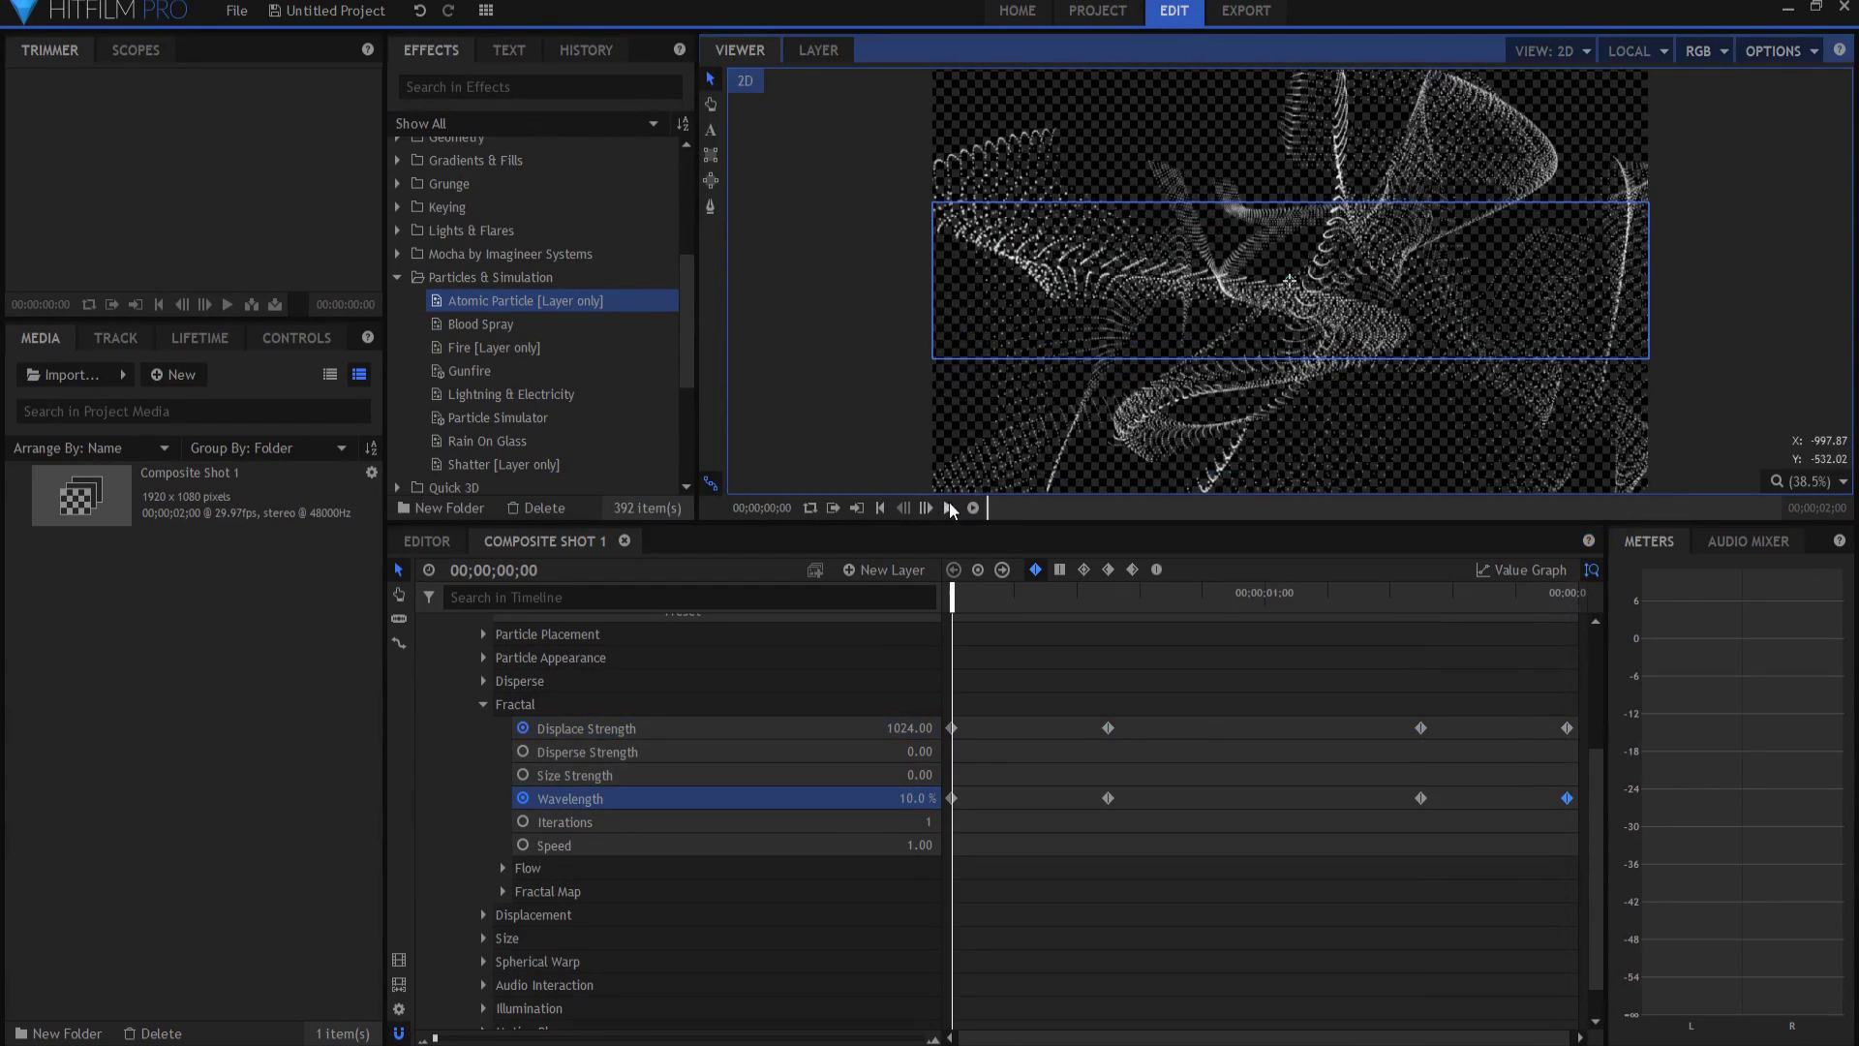
click(949, 508)
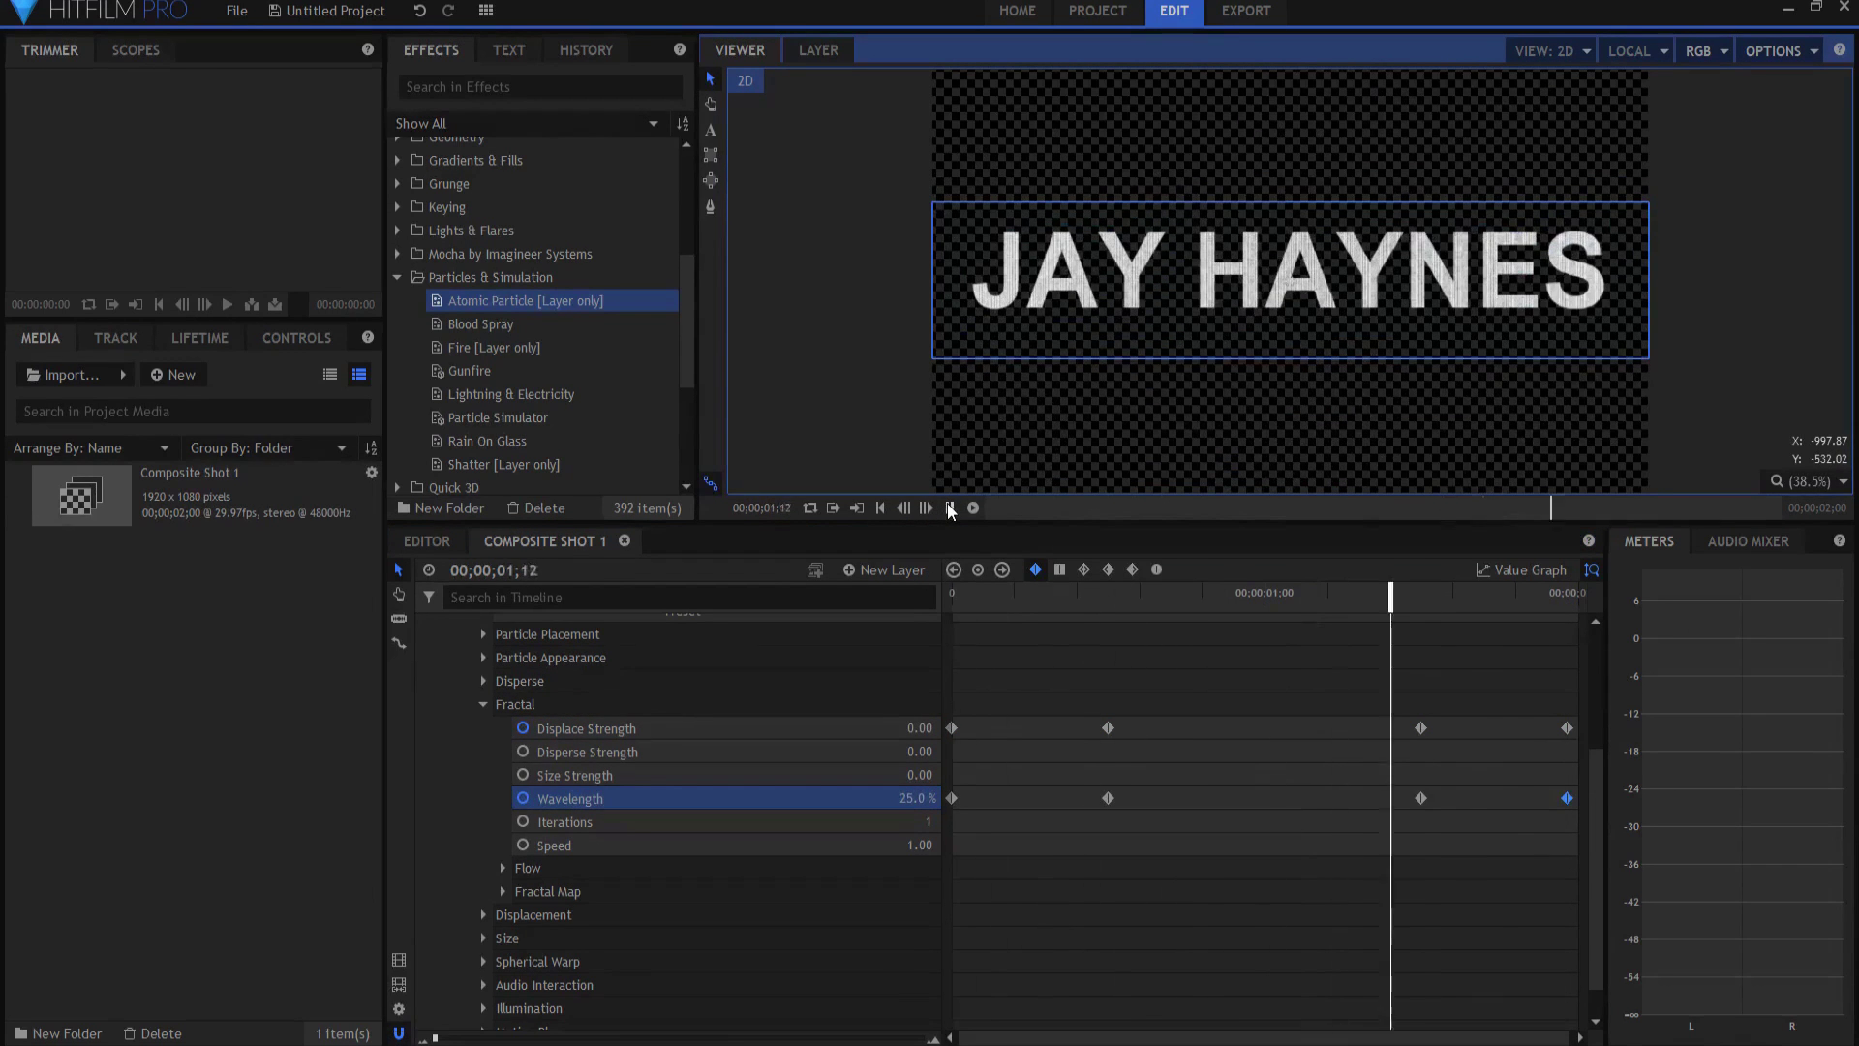
click(948, 508)
scroll(437, 641, up, 3)
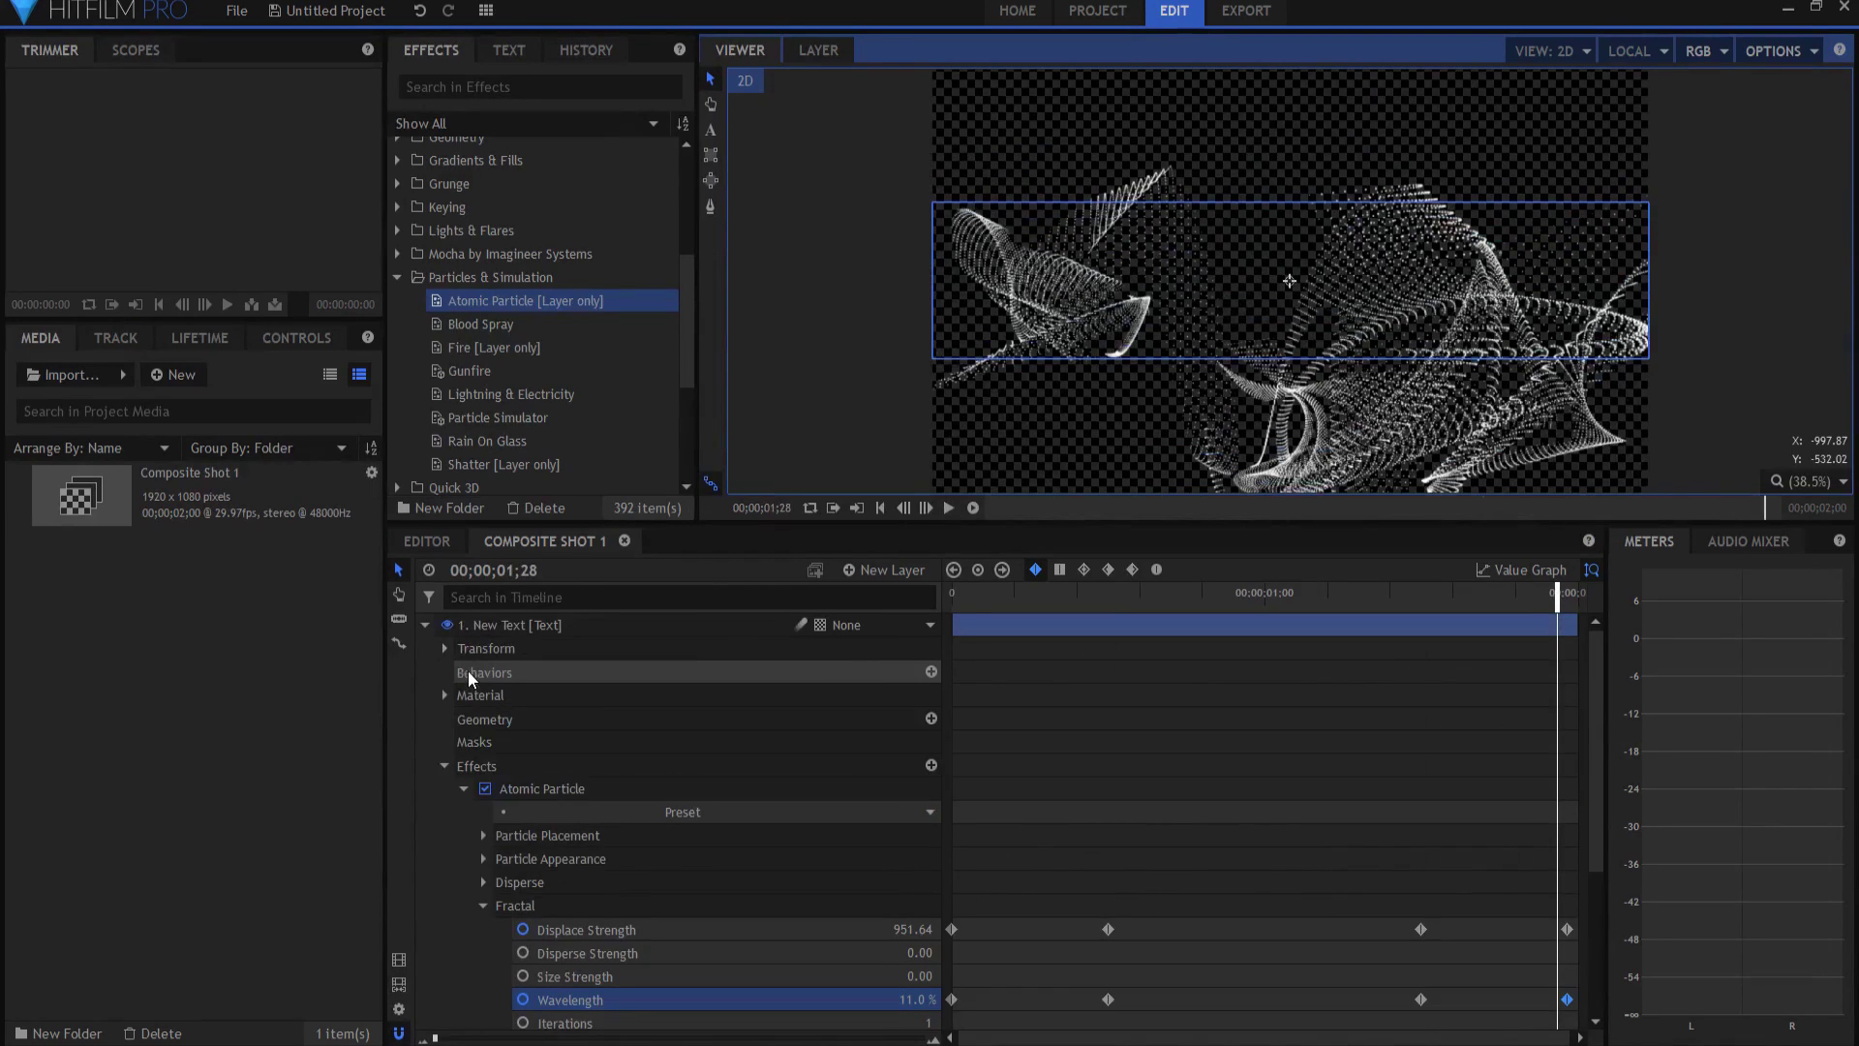
Duplicate Composite Shot 1 in the Media panel.
click(425, 625)
click(594, 748)
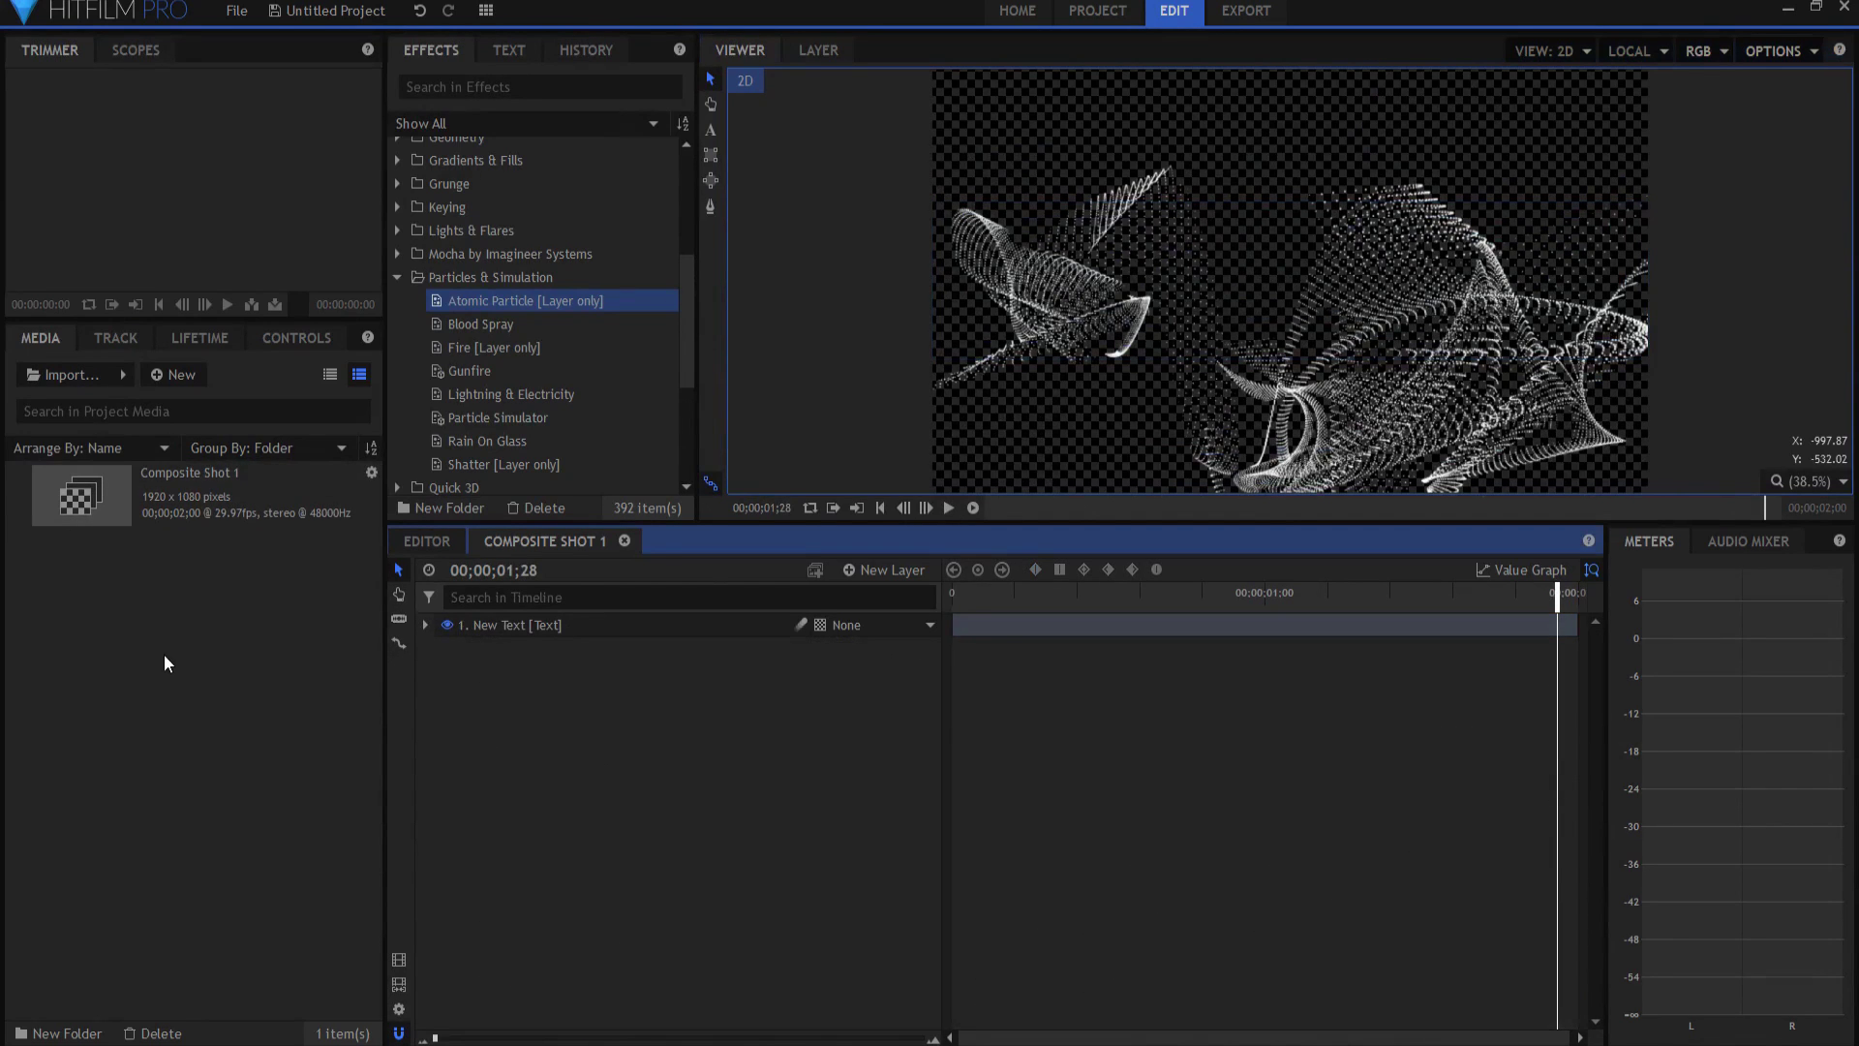
click(232, 500)
right_click(226, 496)
click(269, 653)
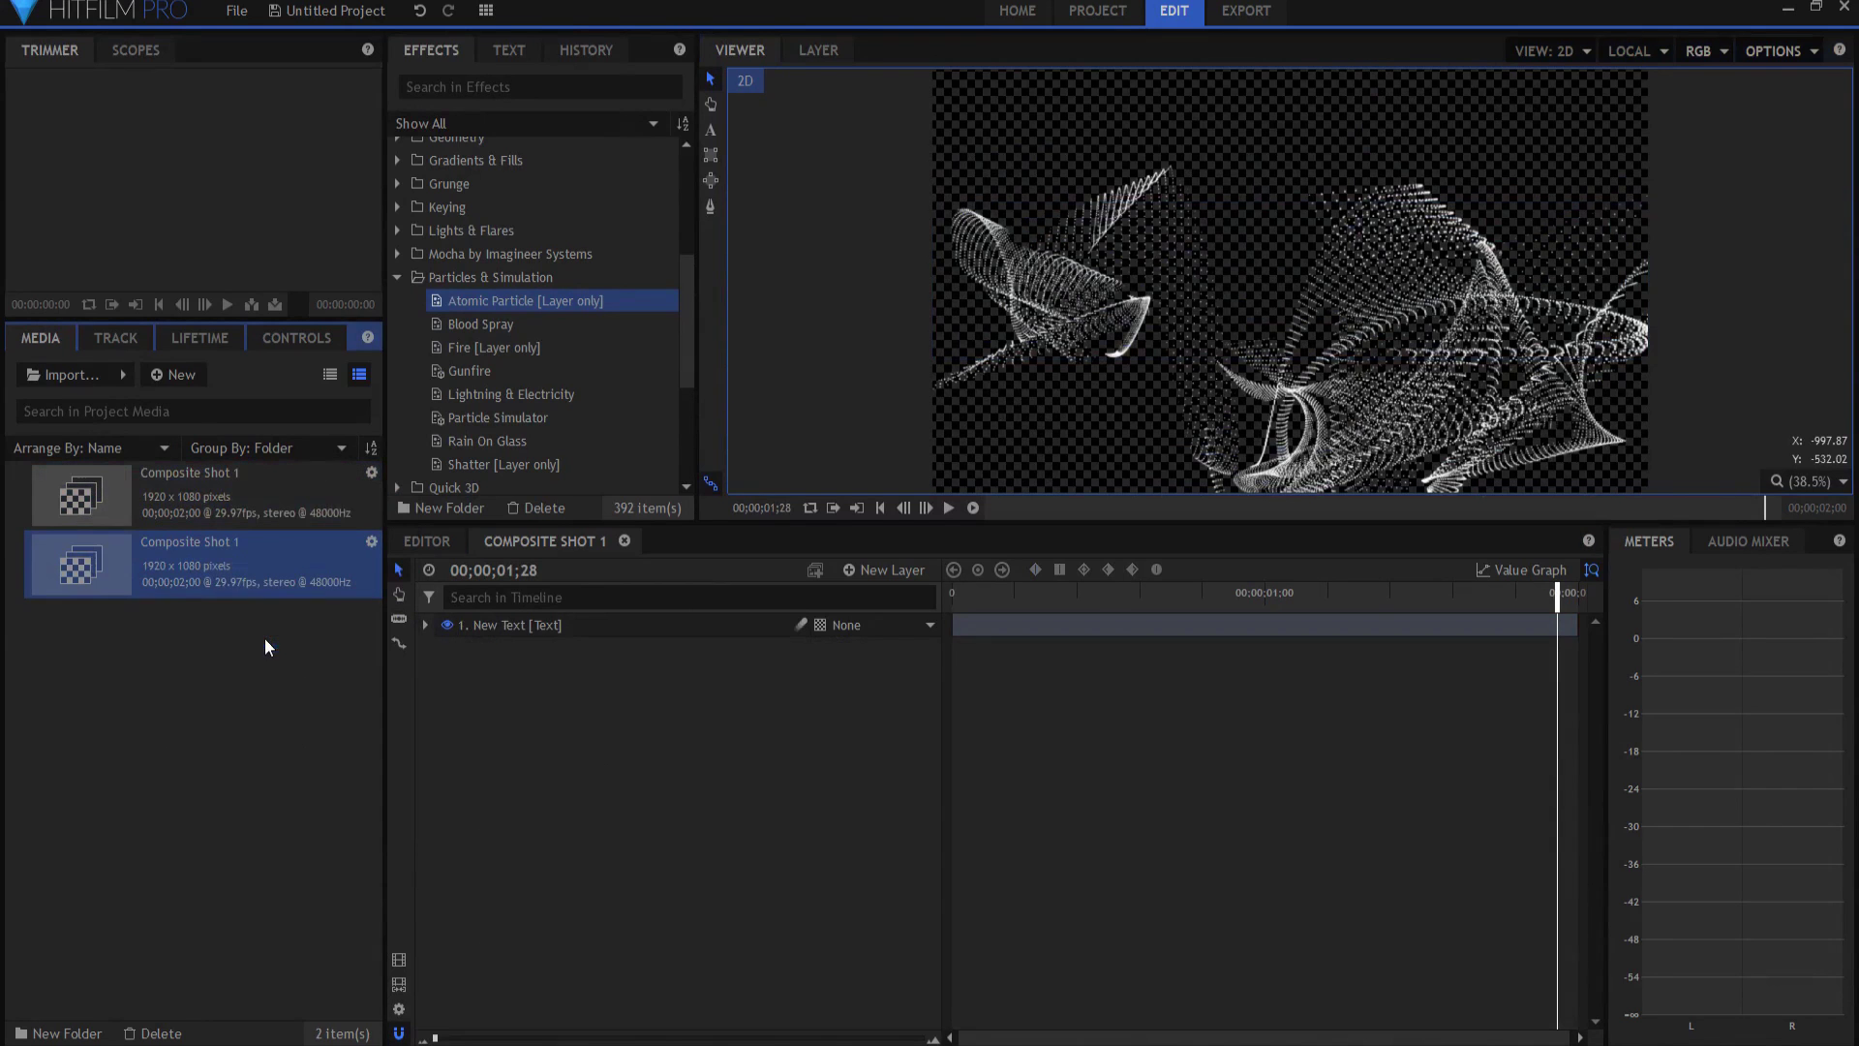
Rename the copy to Composite Shot 2 and open it in its timeline.
click(209, 561)
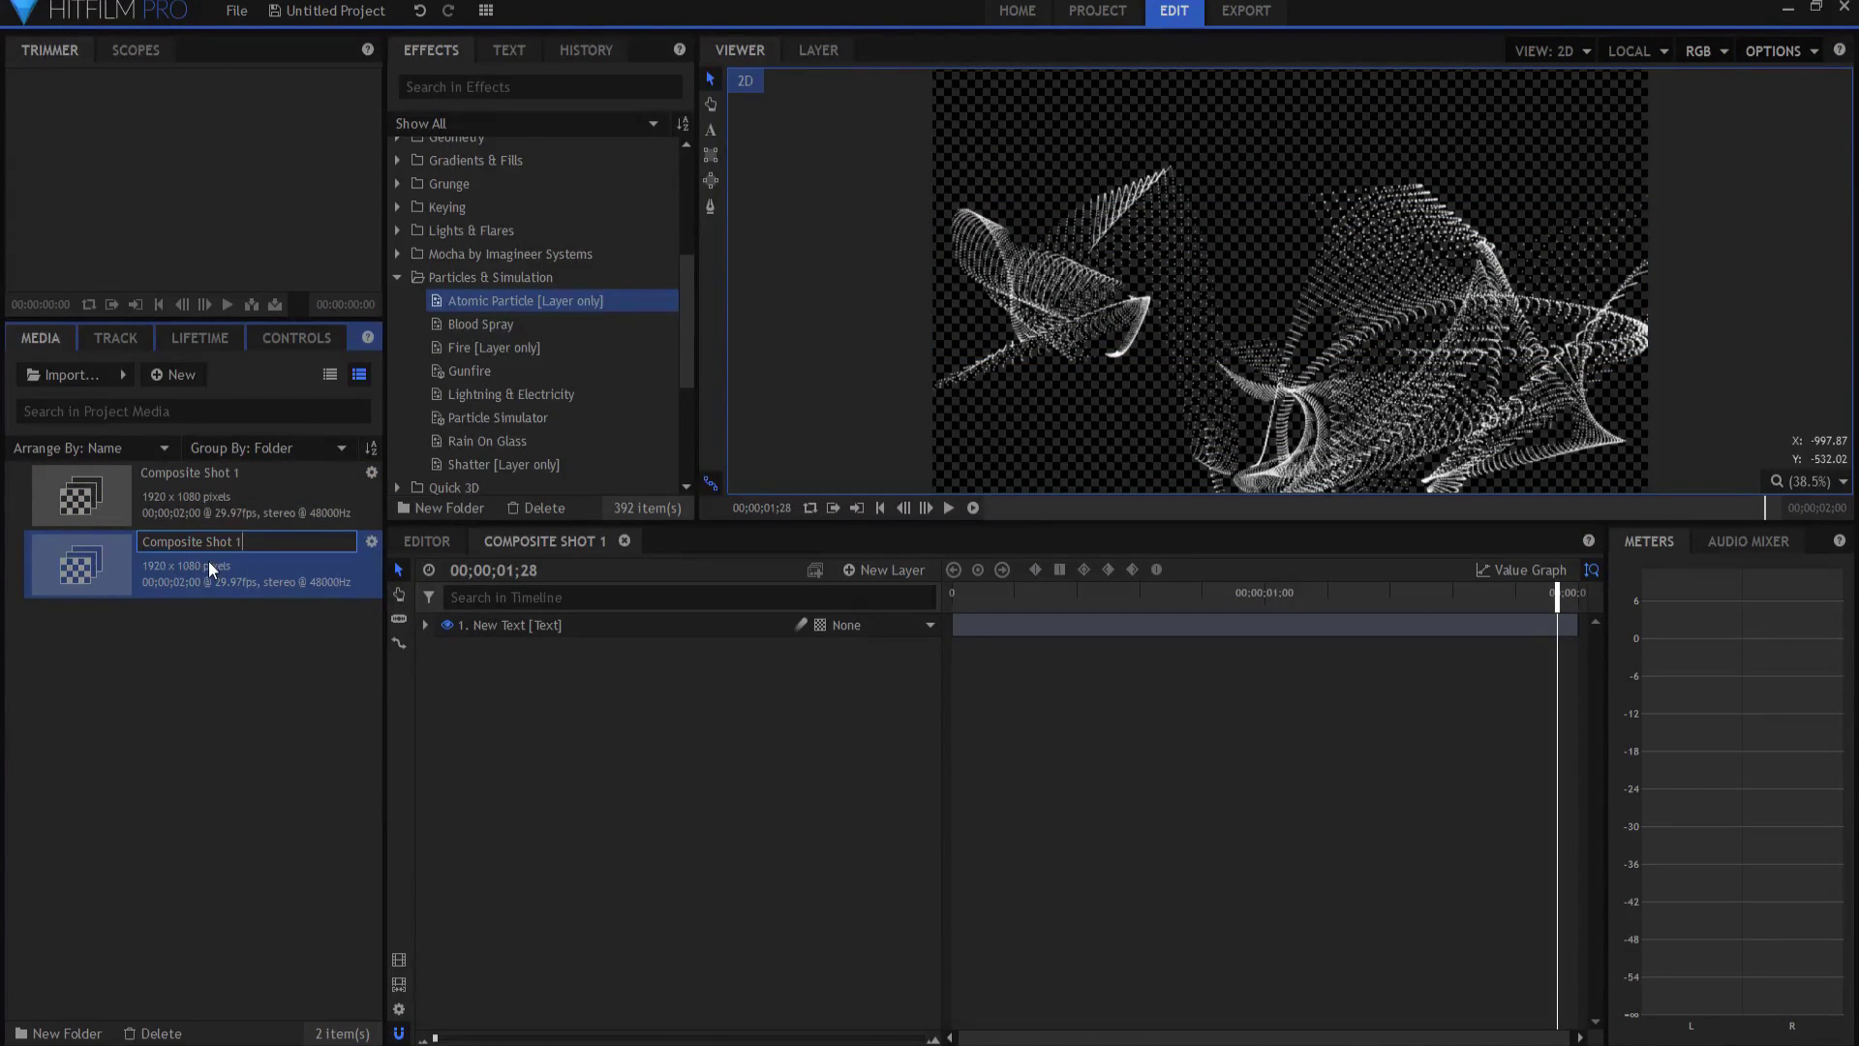
key(BackSpace)
text(2)
key(Return)
double_click(207, 561)
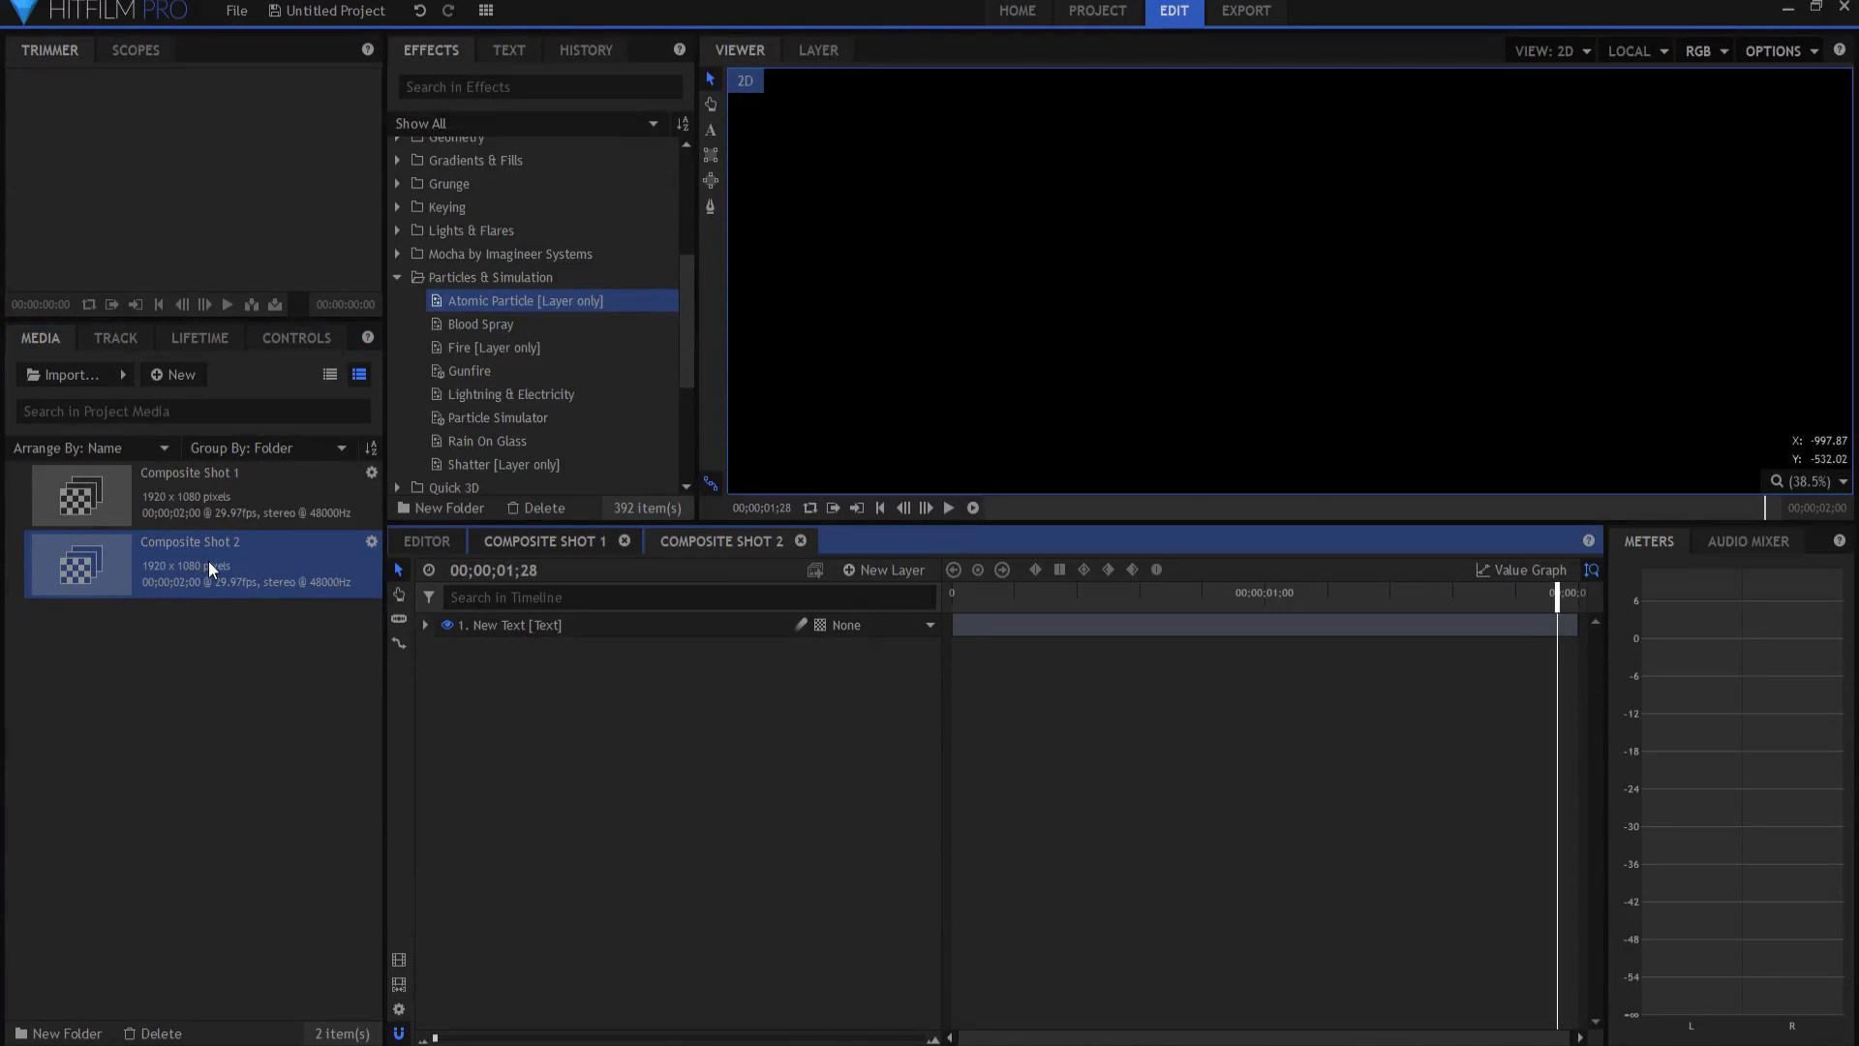
At frame 28, replace the JAY HAYNES title text with FILM SENSEI.
click(498, 625)
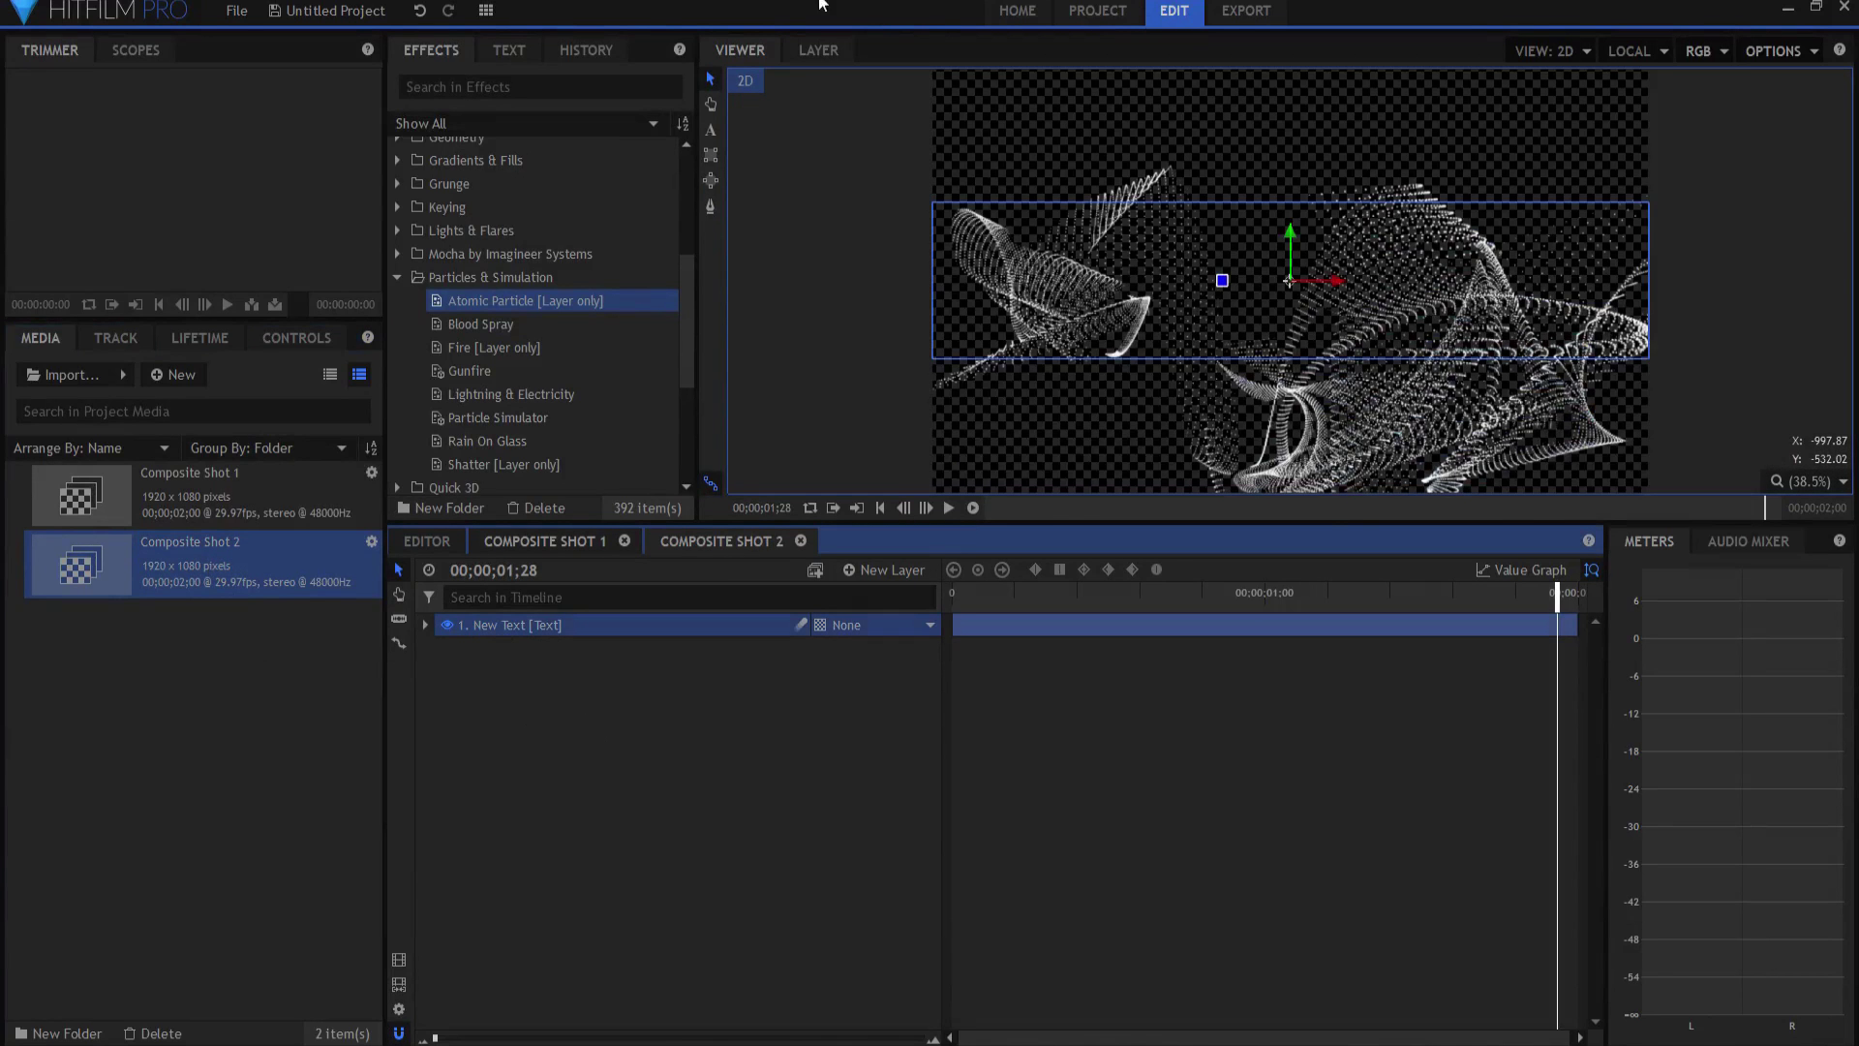
click(1244, 592)
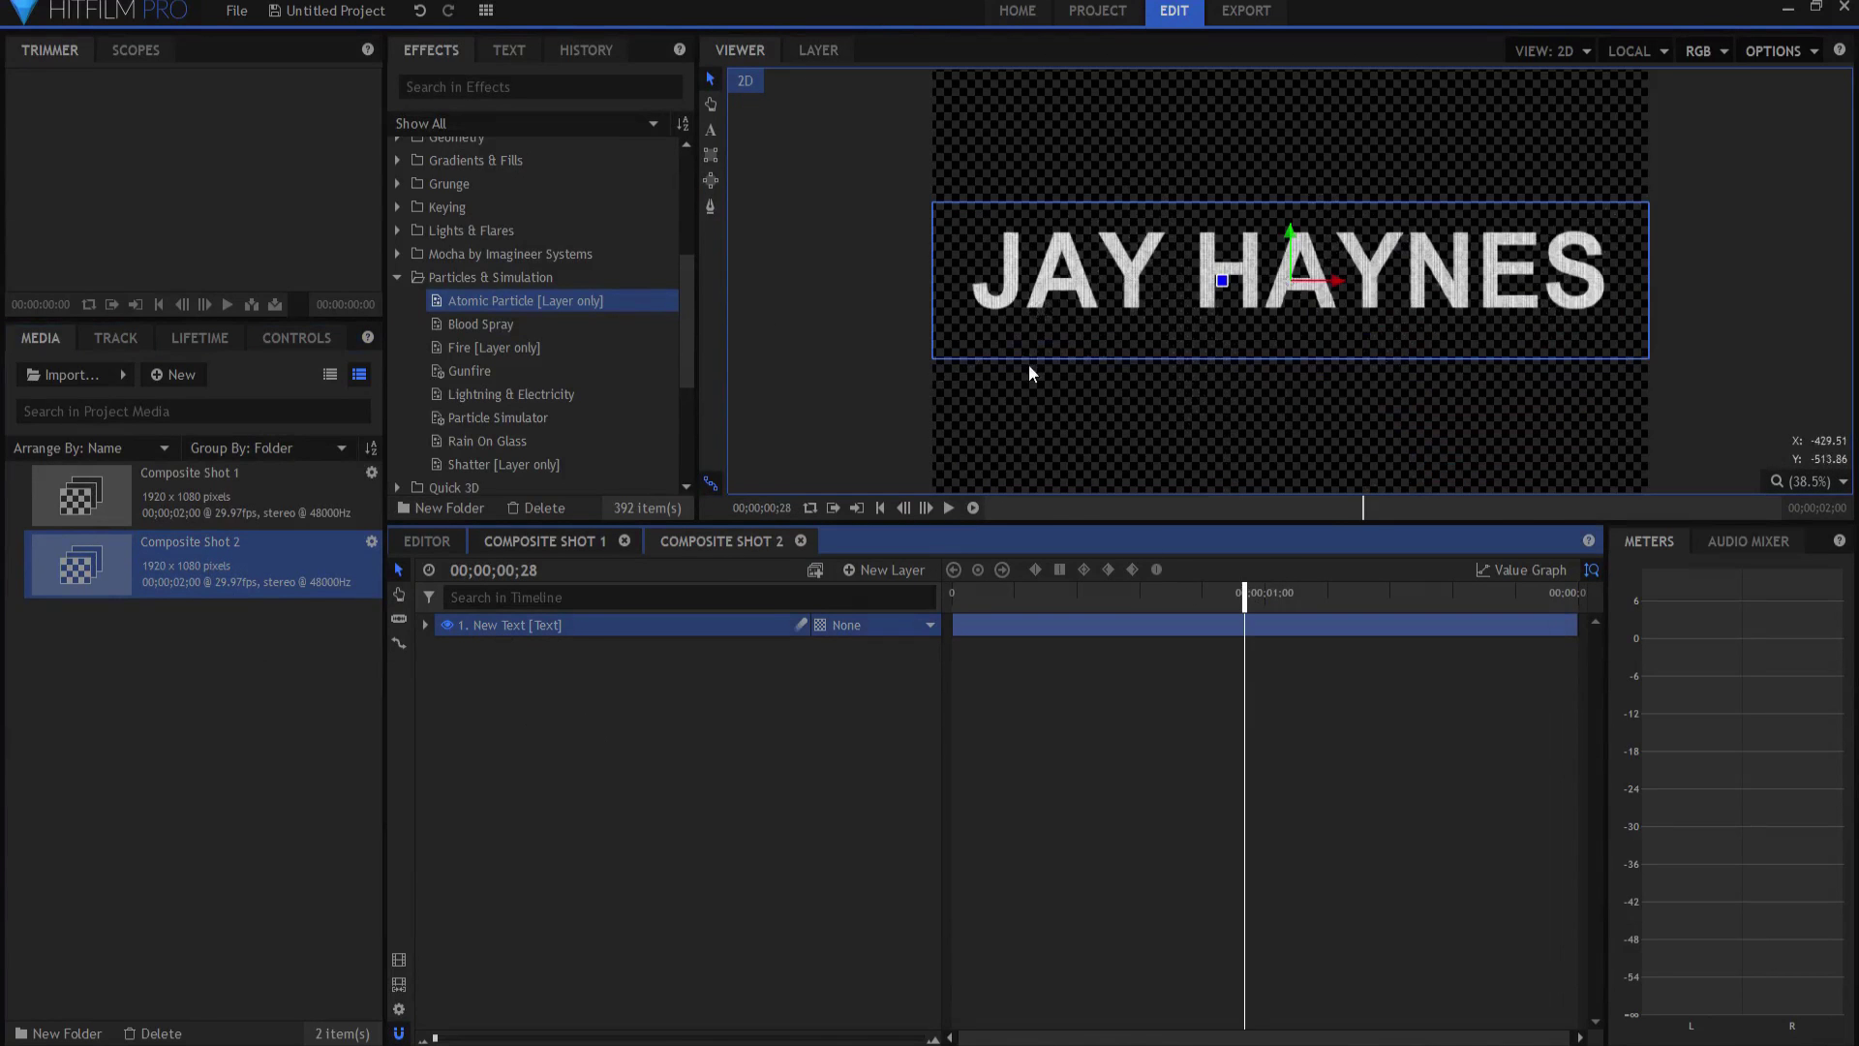
click(710, 130)
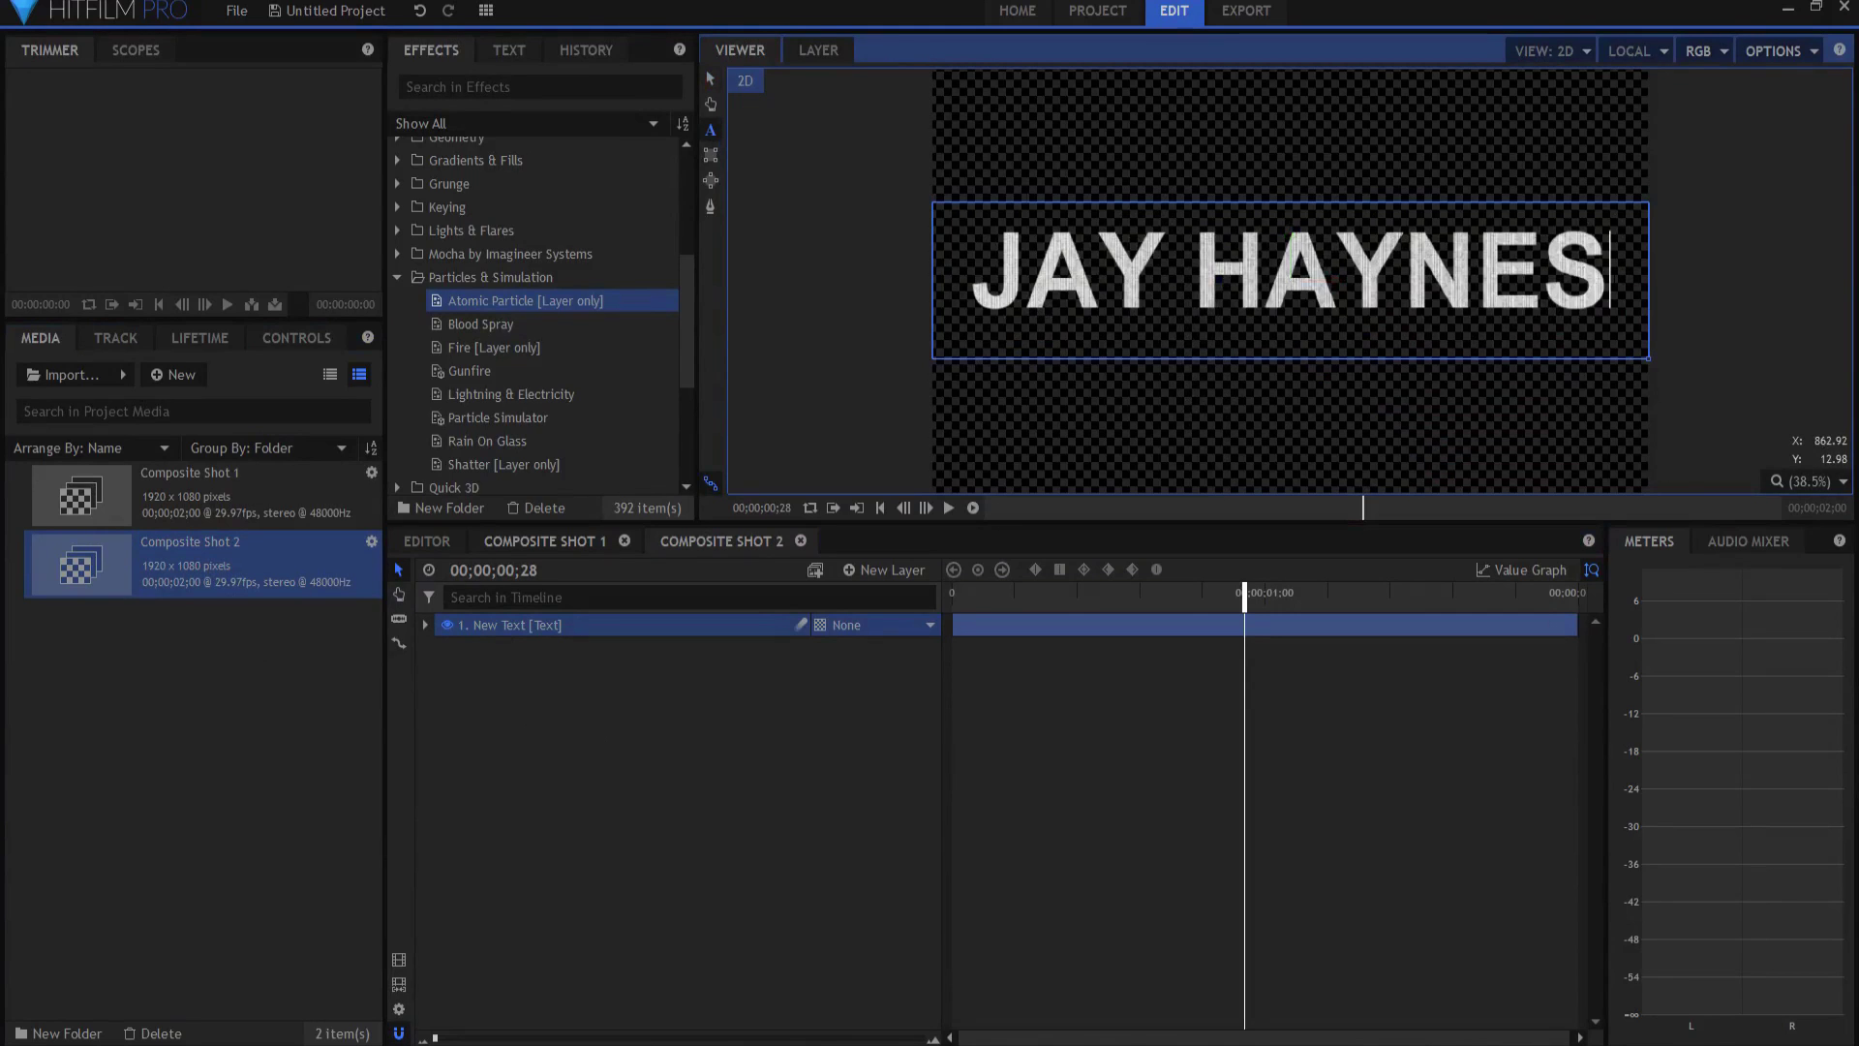
drag(1613, 277, 859, 277)
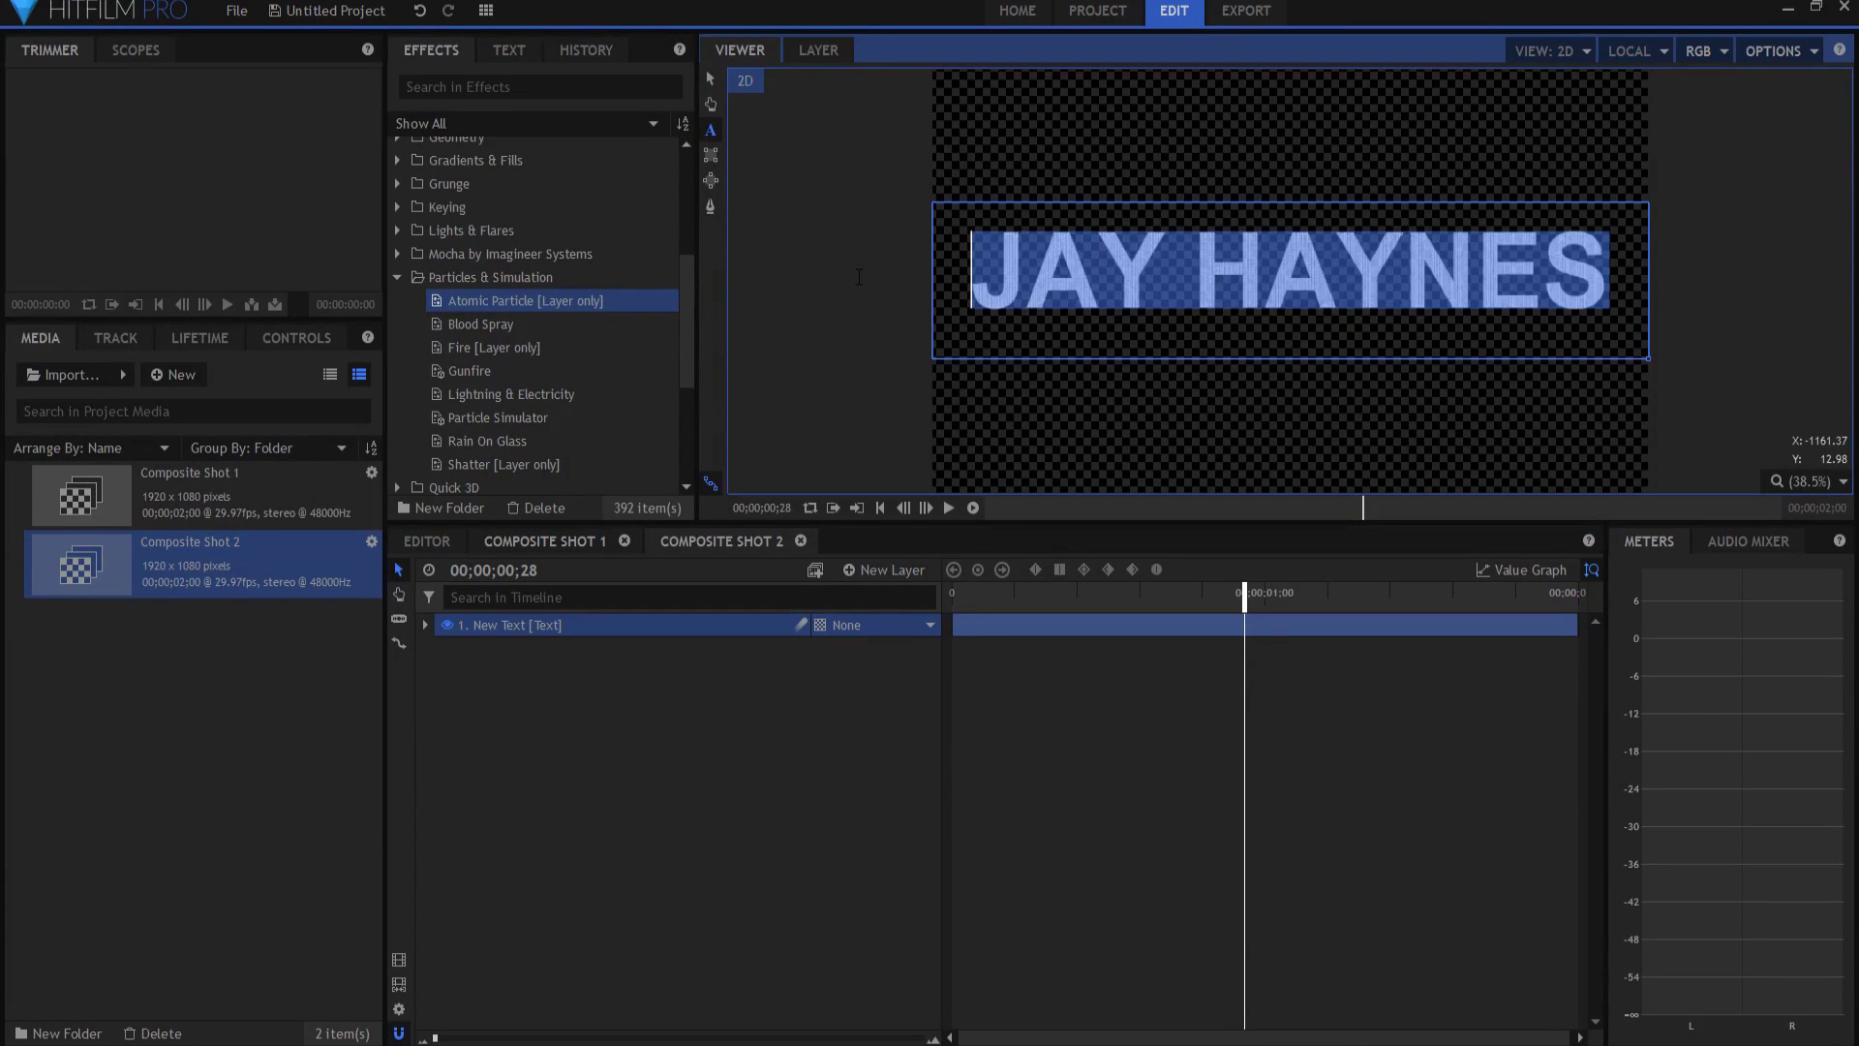
text(fl)
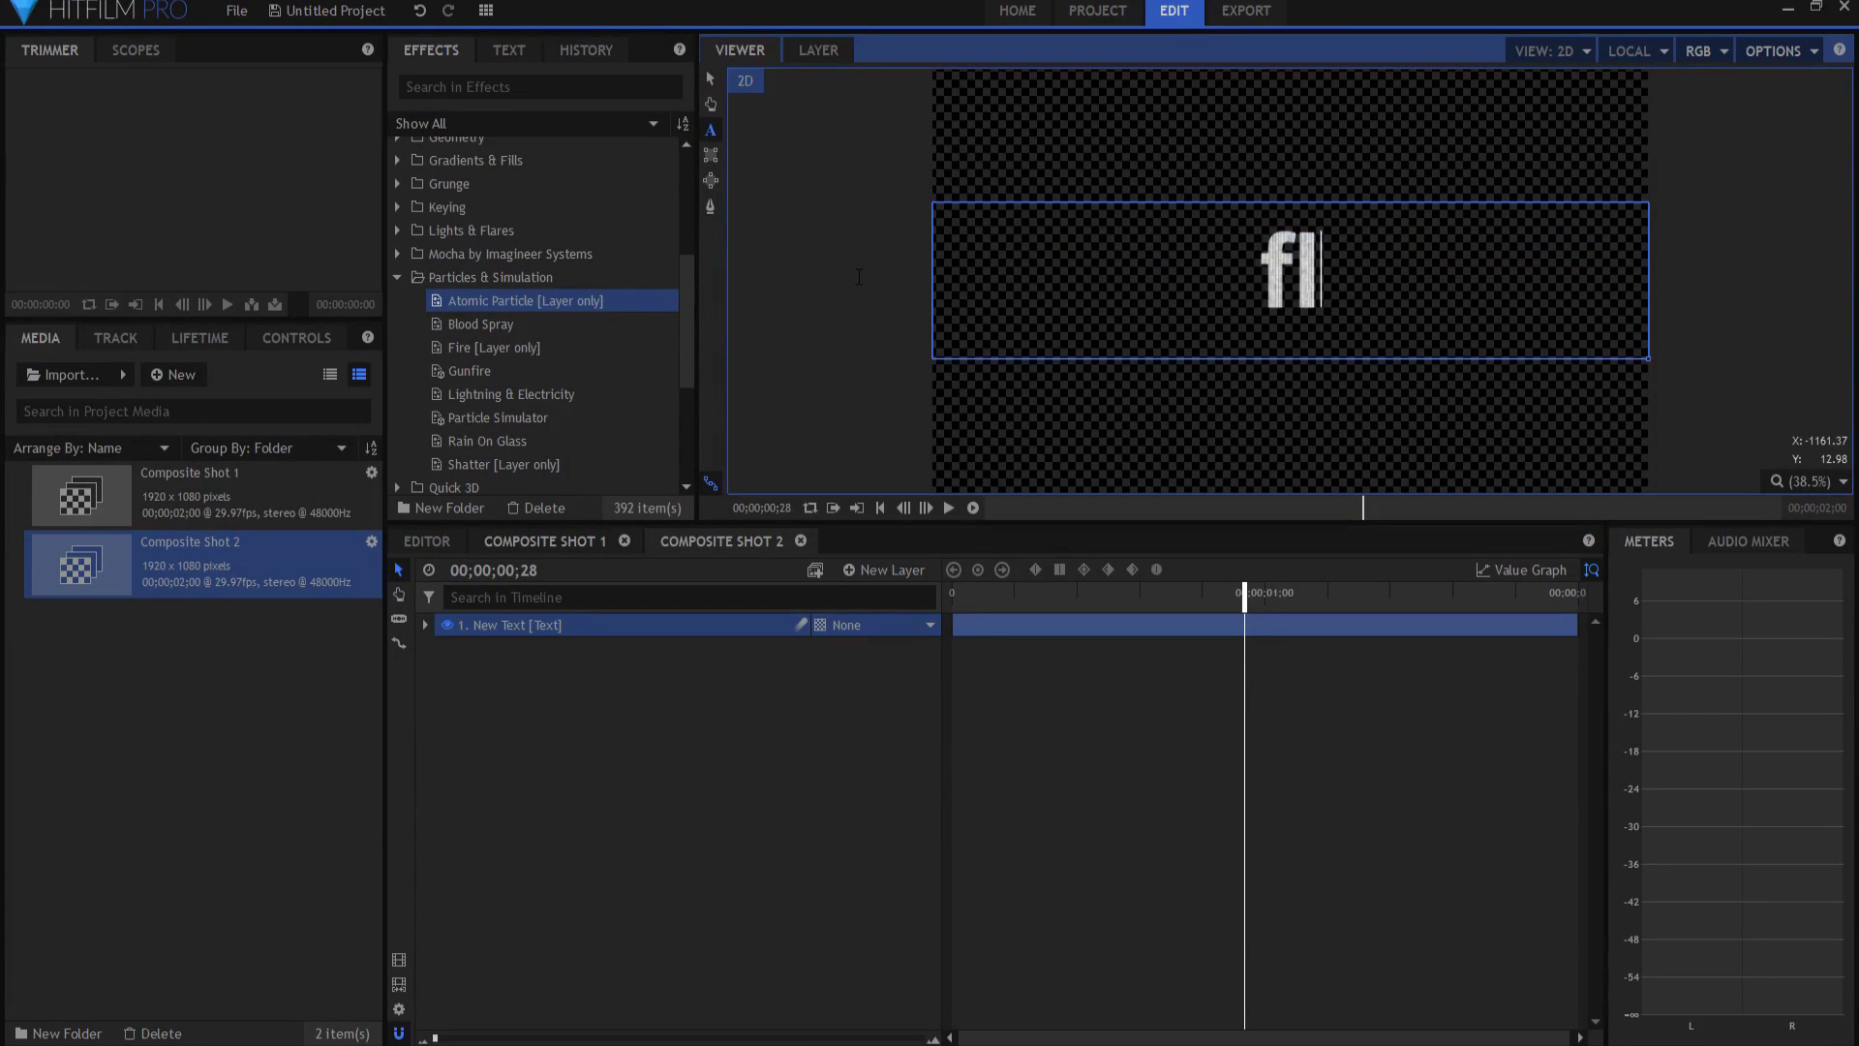
key(BackSpace)
key(BackSpace)
text(F)
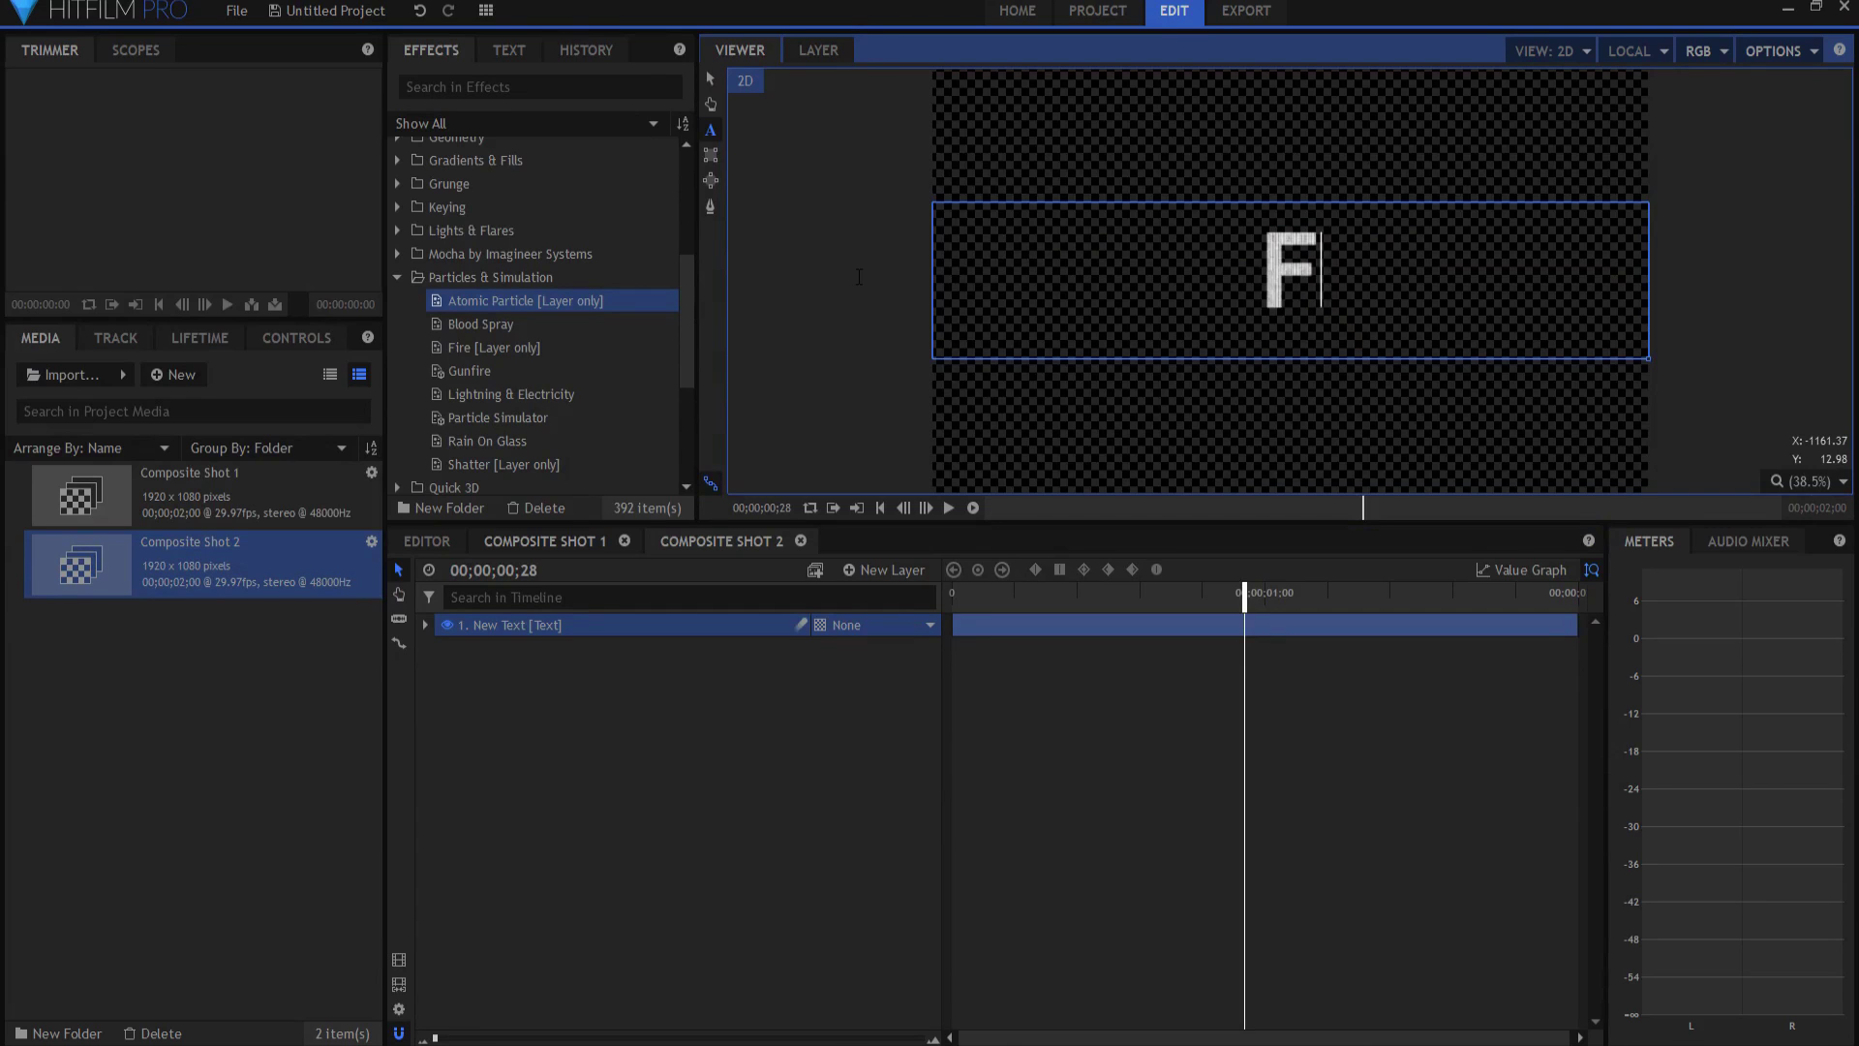
text(ILM SENSE)
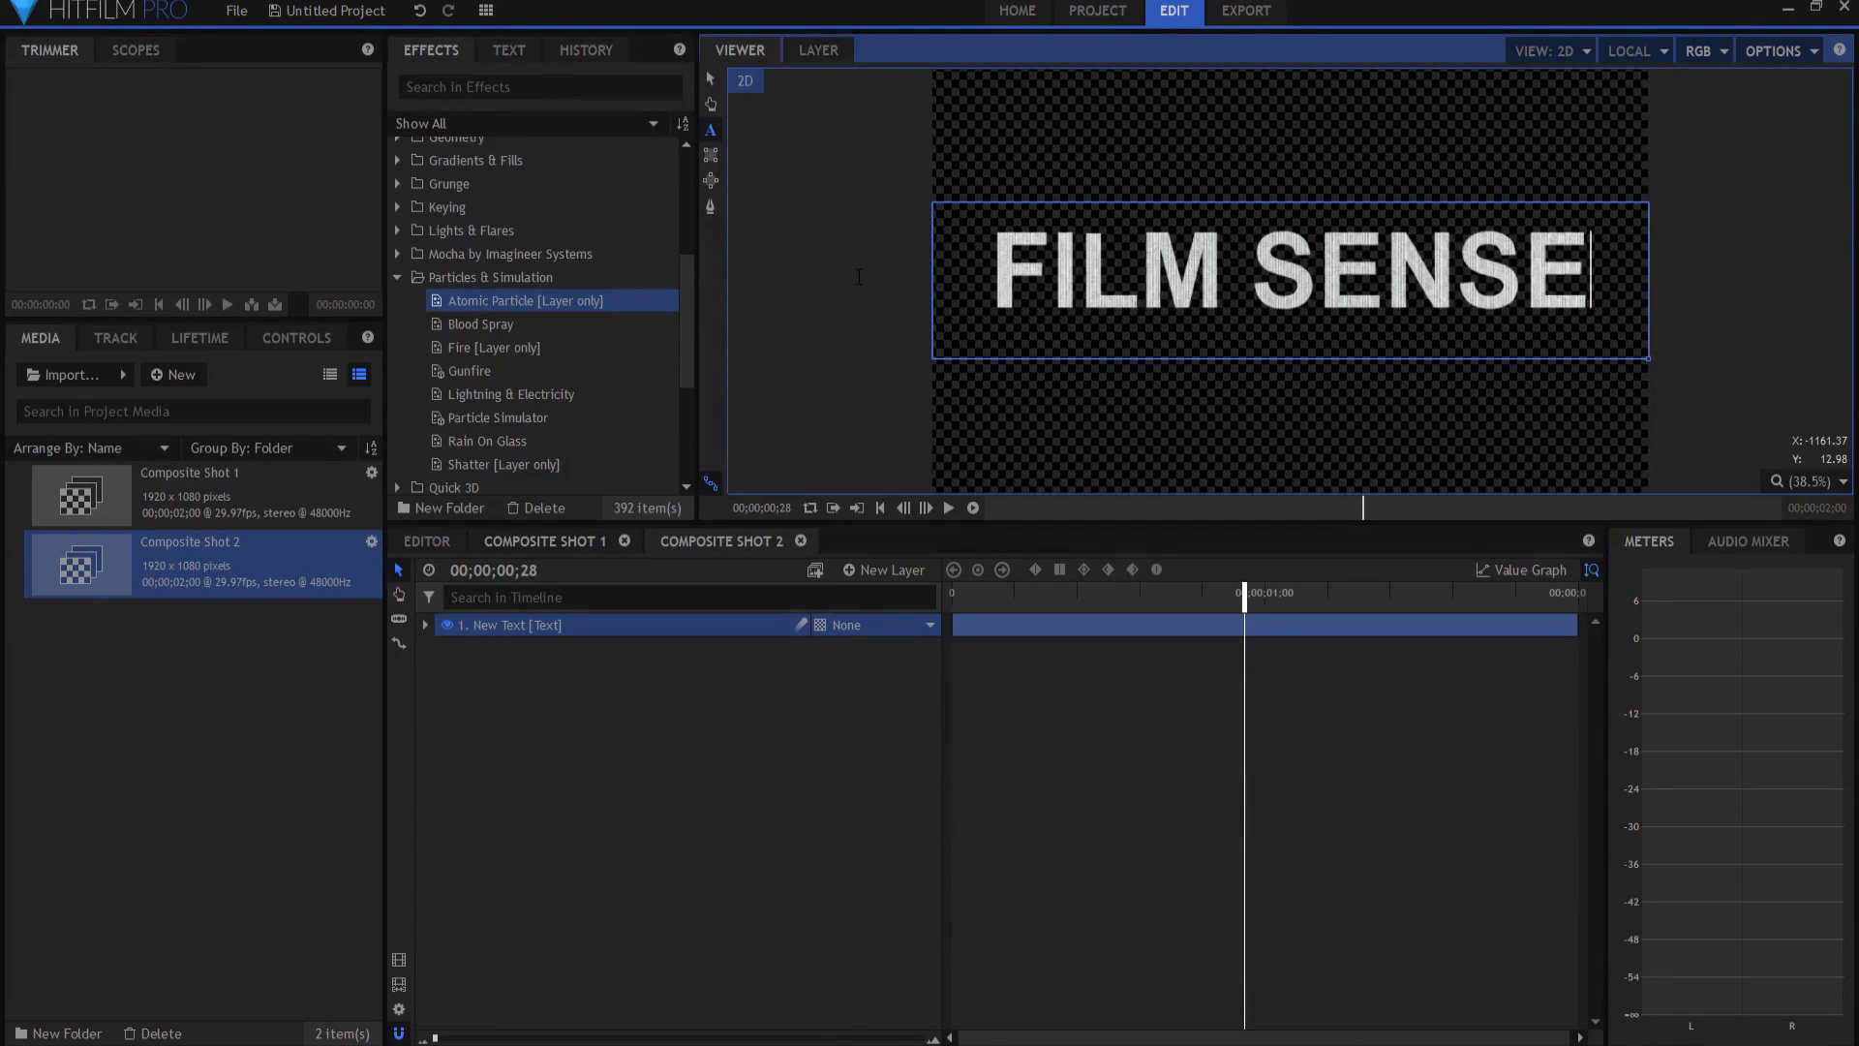
text(I)
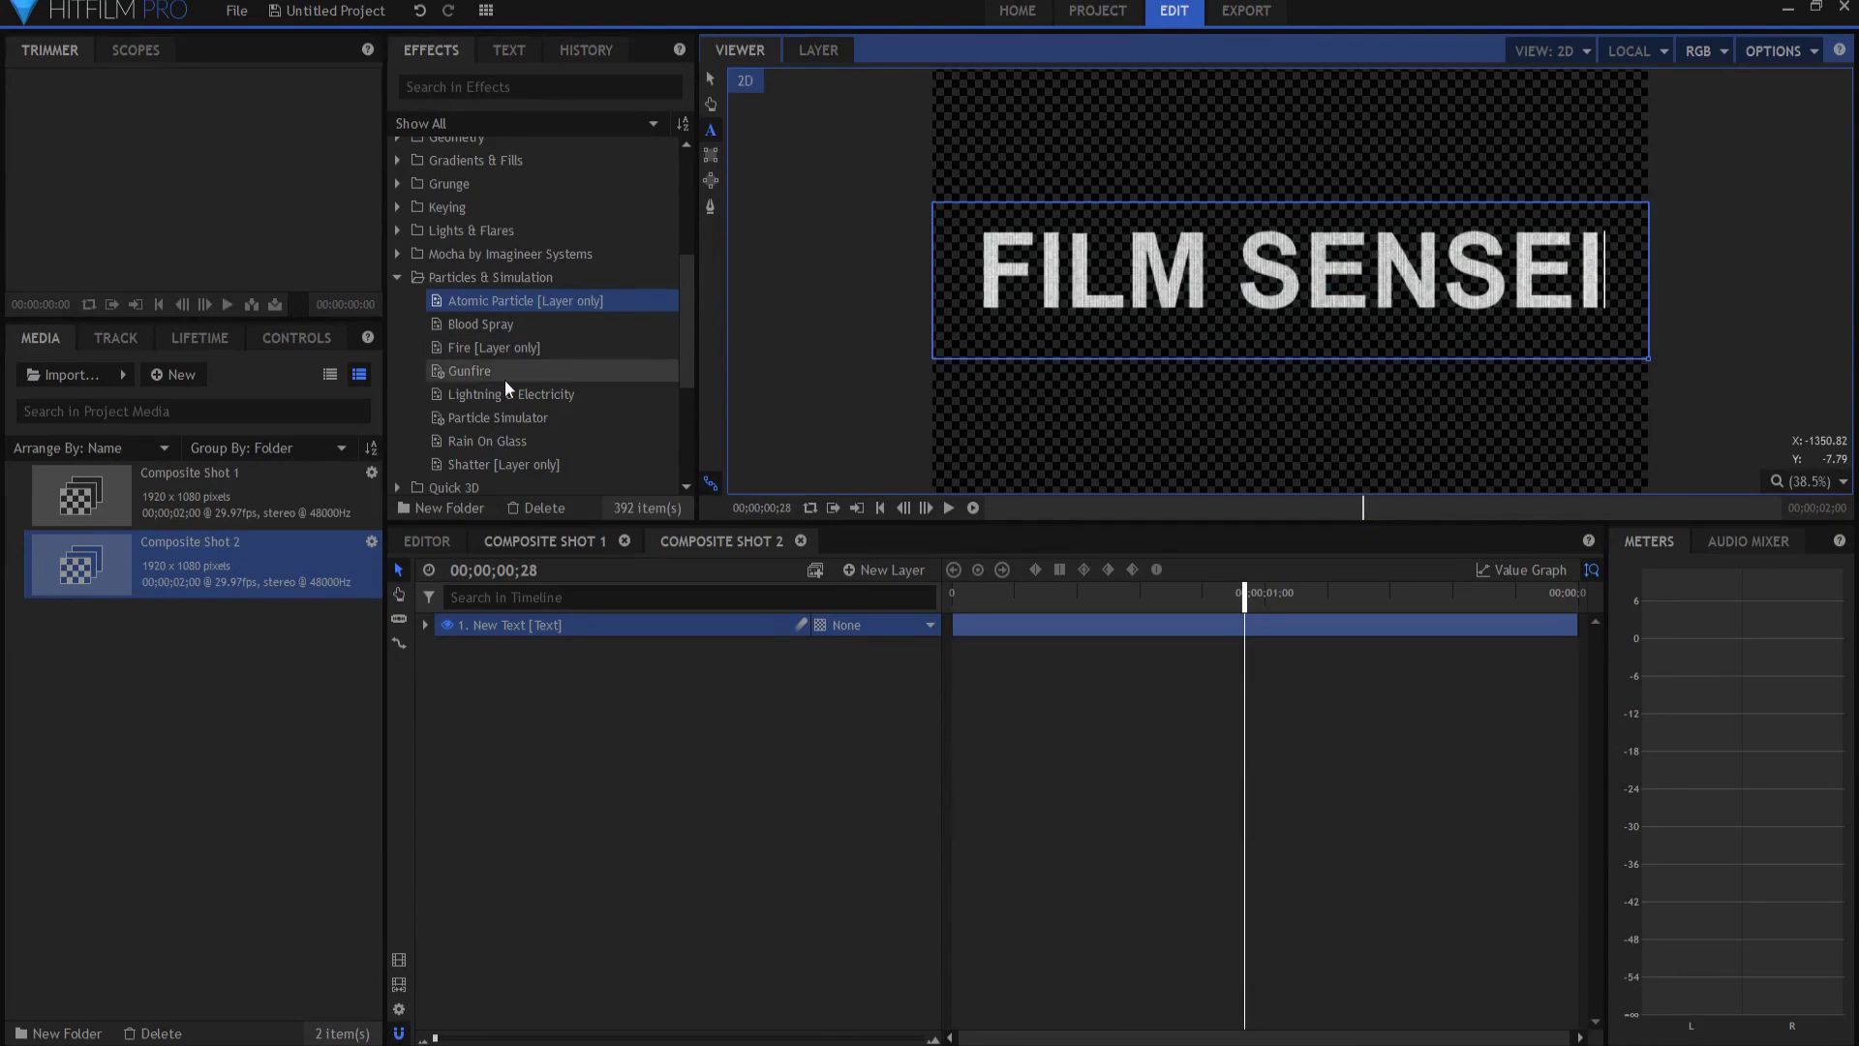
Duplicate Composite Shot 2 as Composite Shot 3 and open it.
click(414, 709)
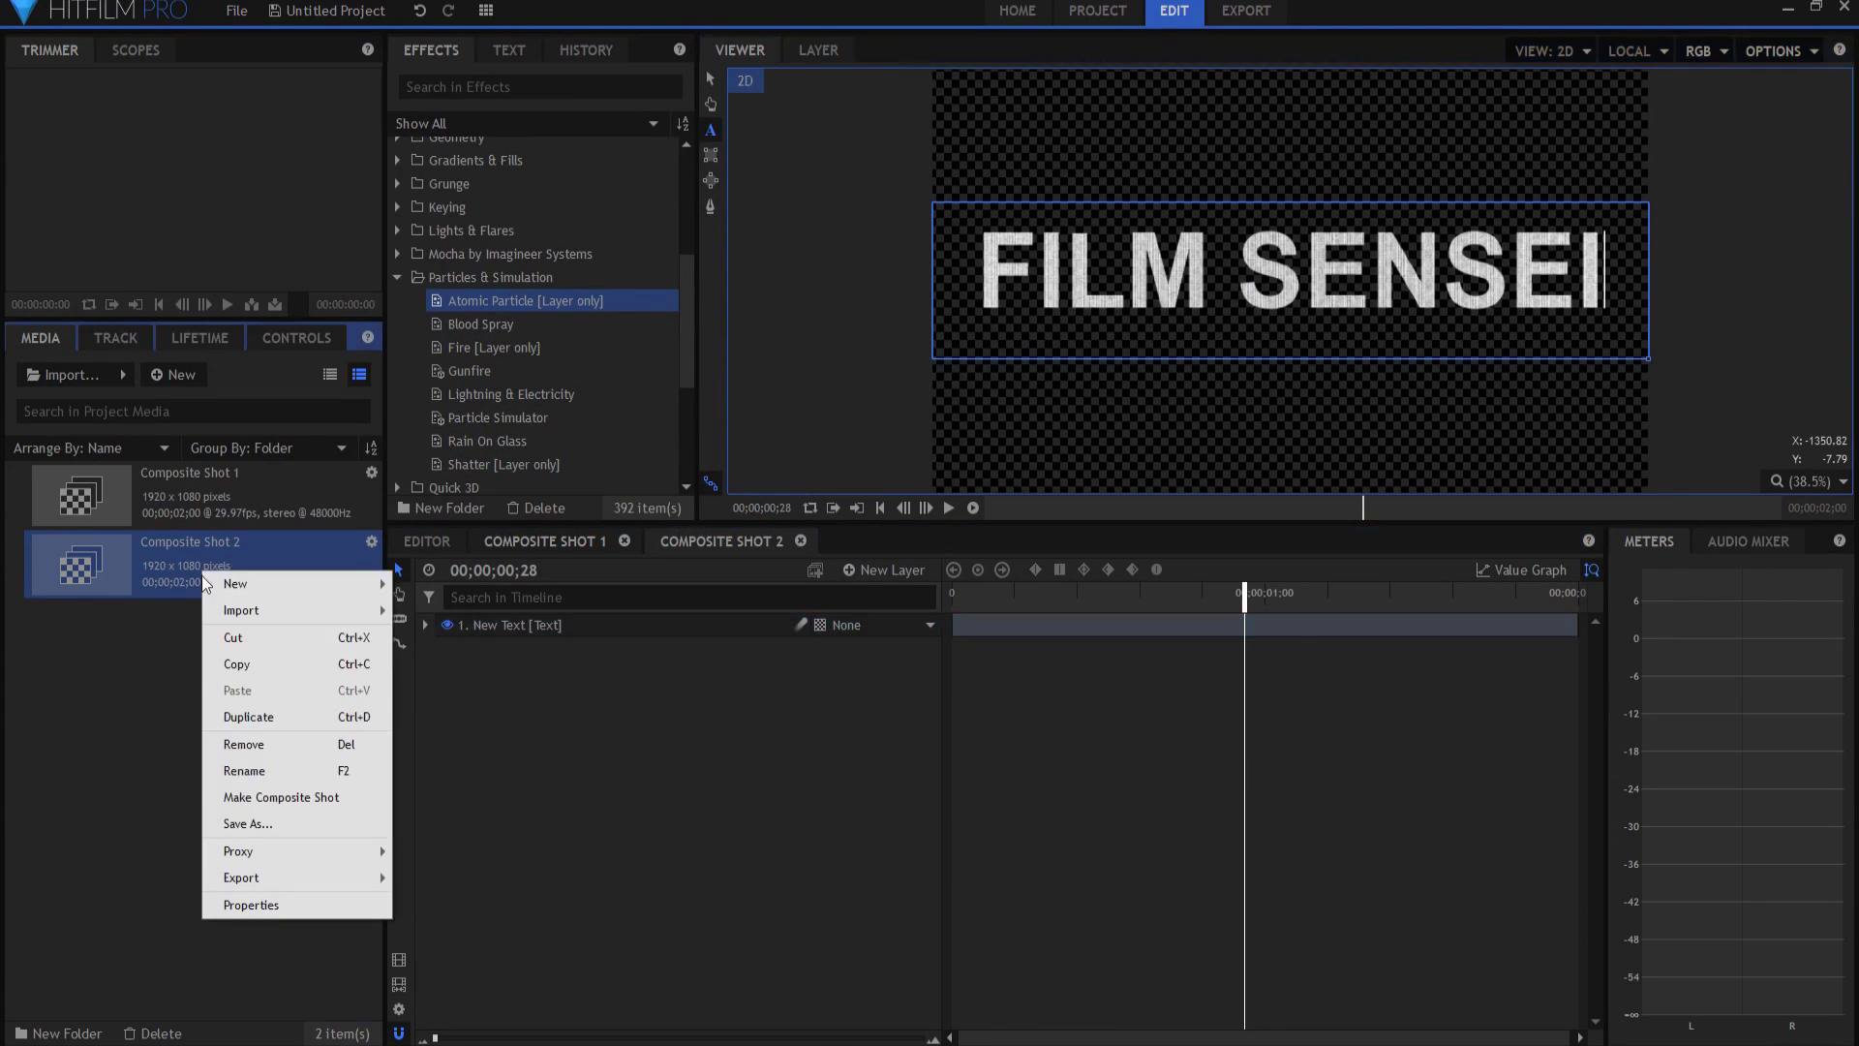
click(248, 716)
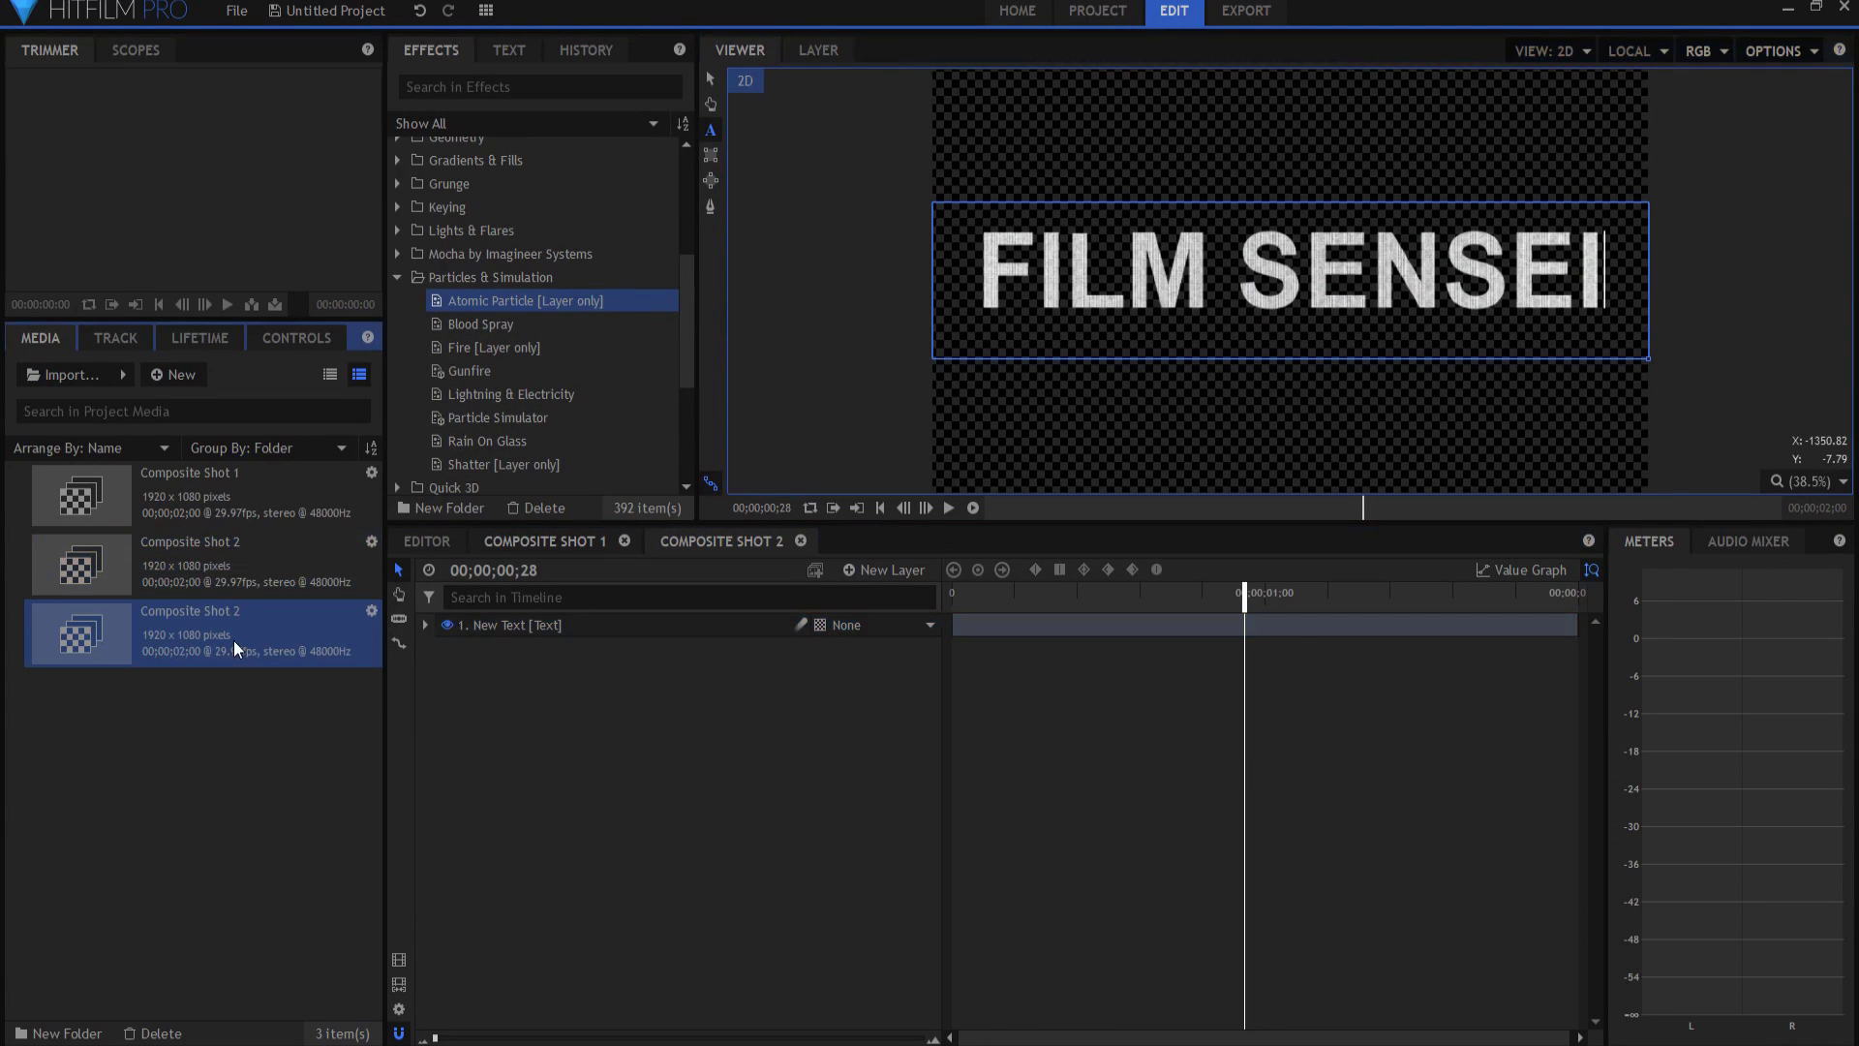
key(F2)
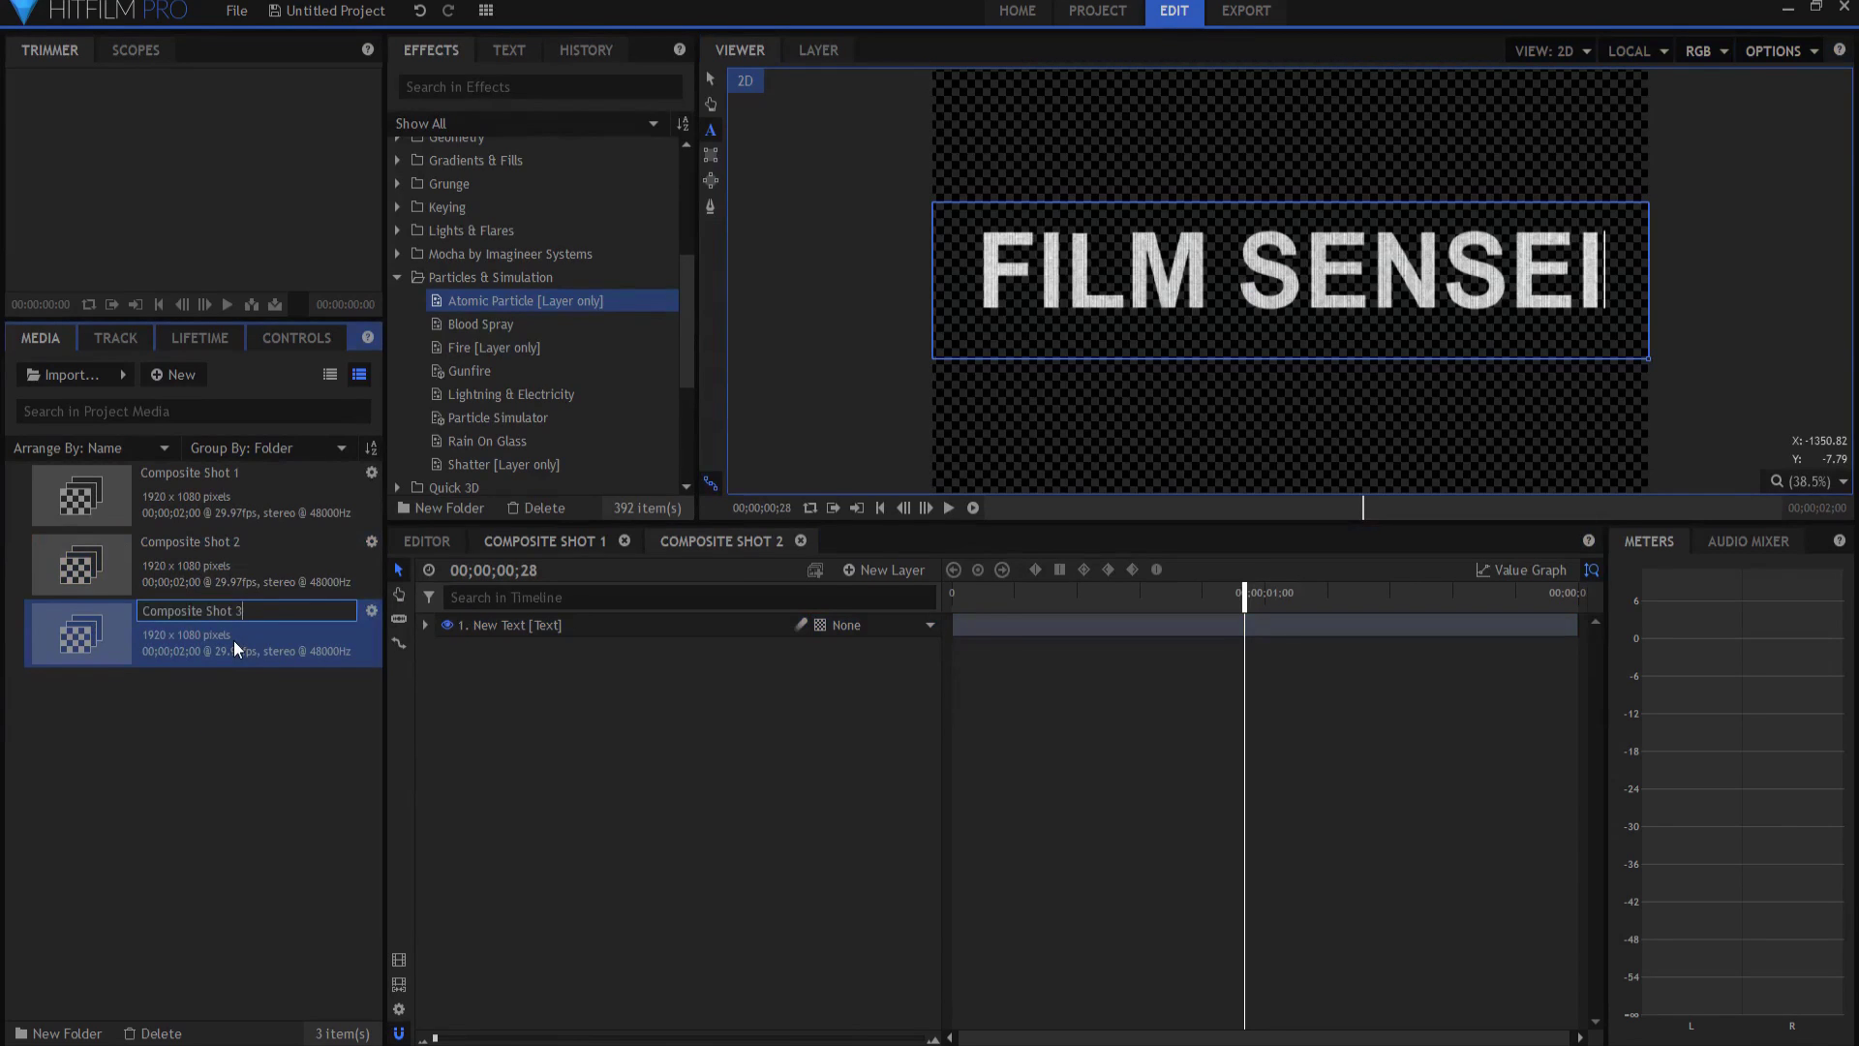
text(3)
key(Return)
double_click(234, 641)
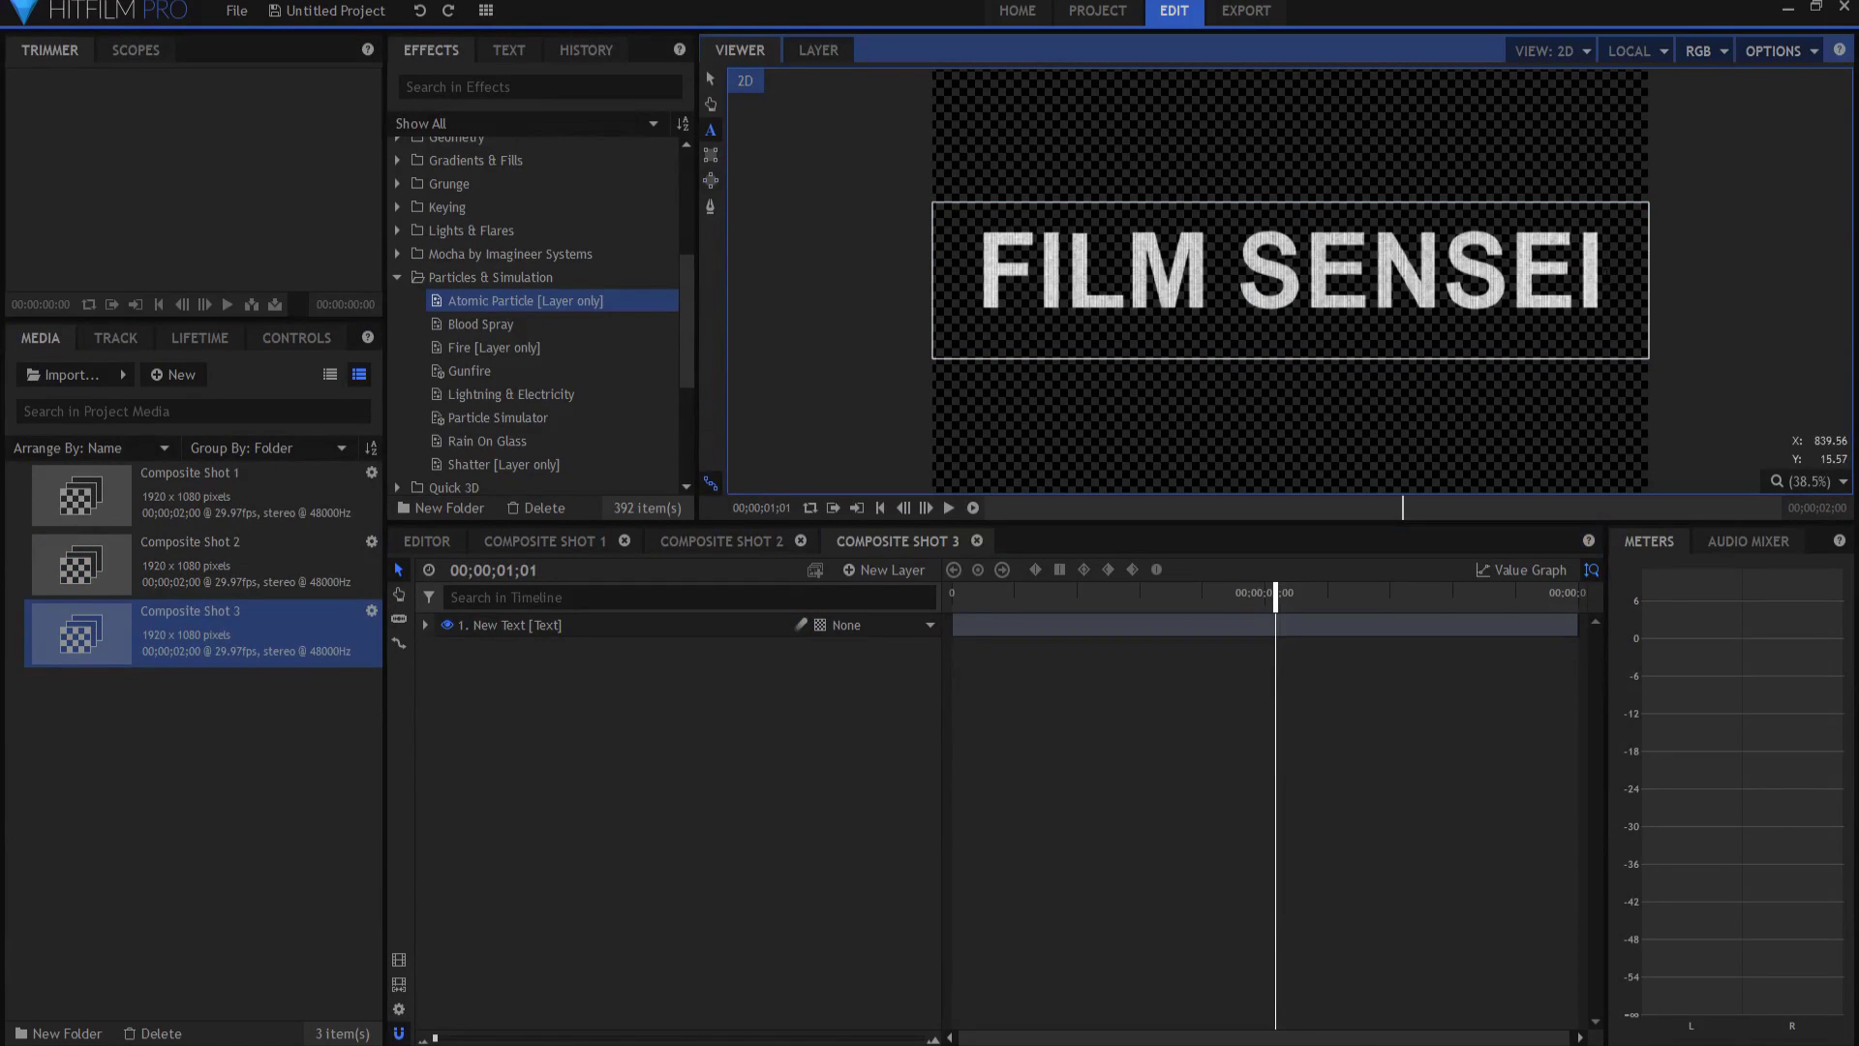
Replace the FILM SENSEI title text with INCREDIBLE.
drag(1605, 271, 913, 274)
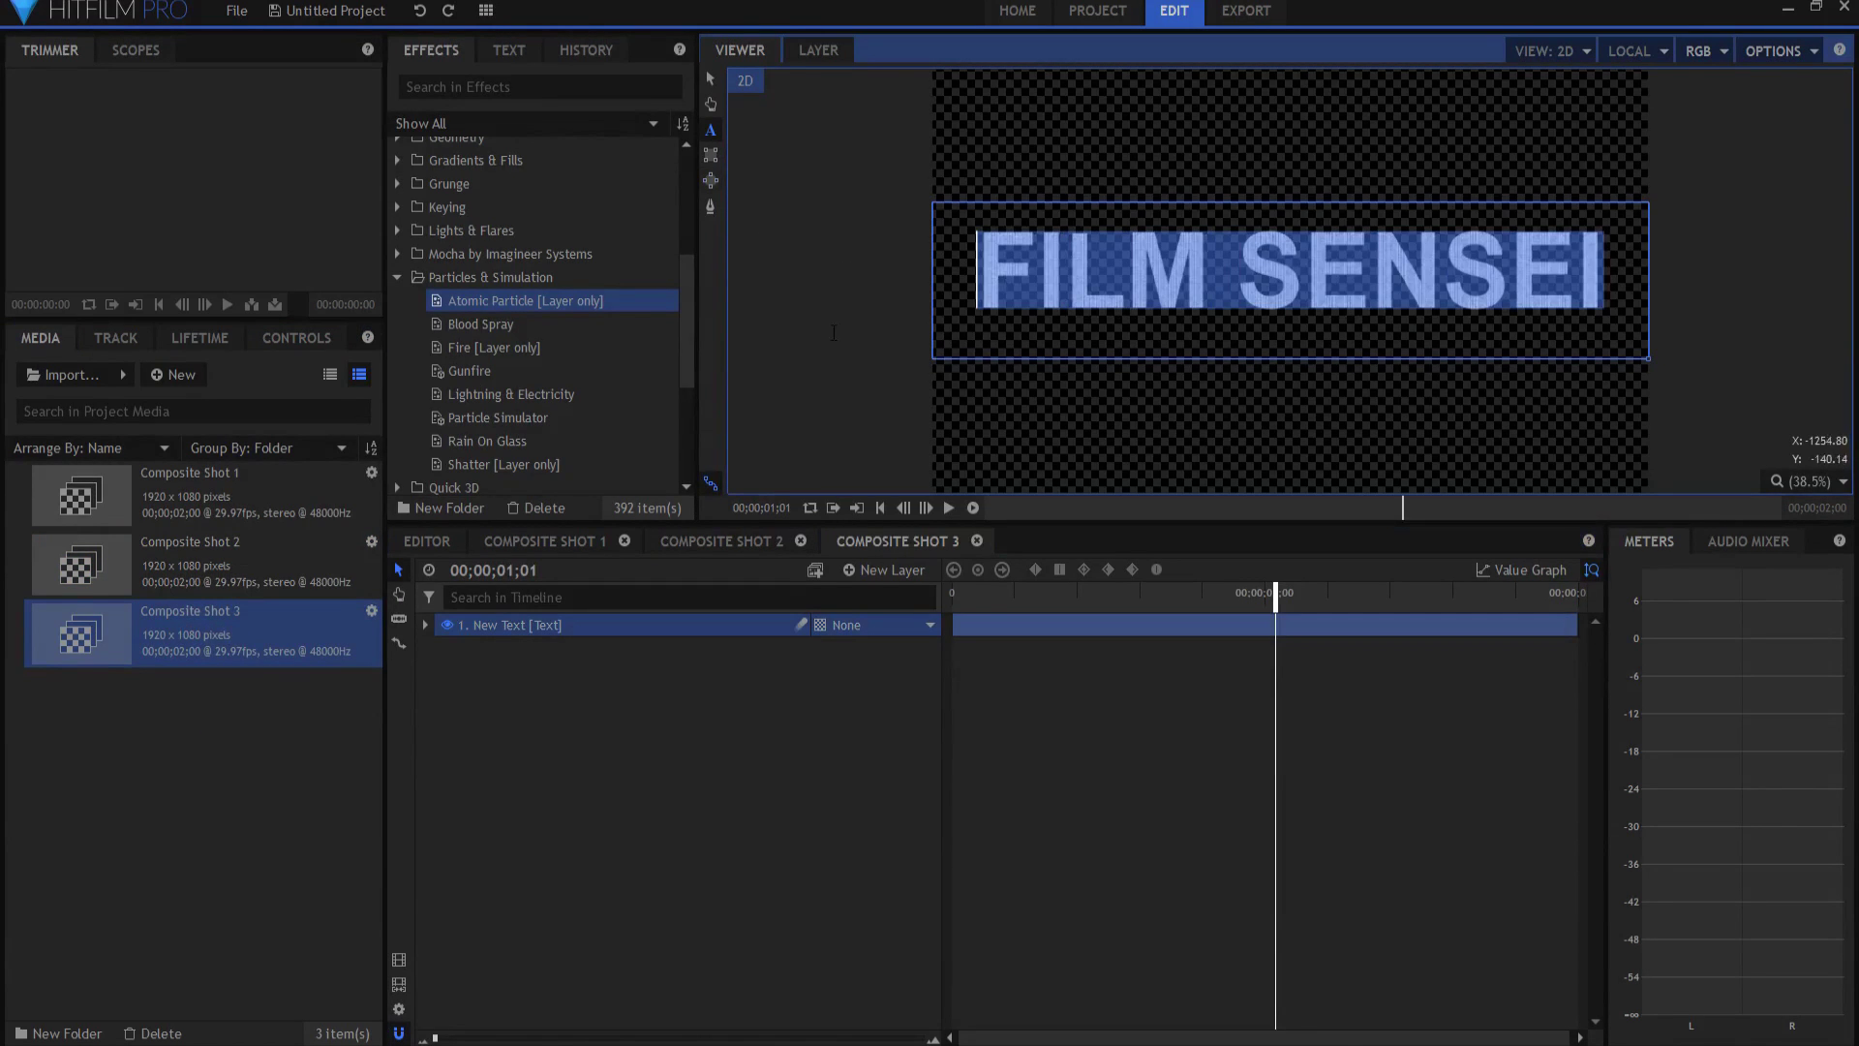
text(I)
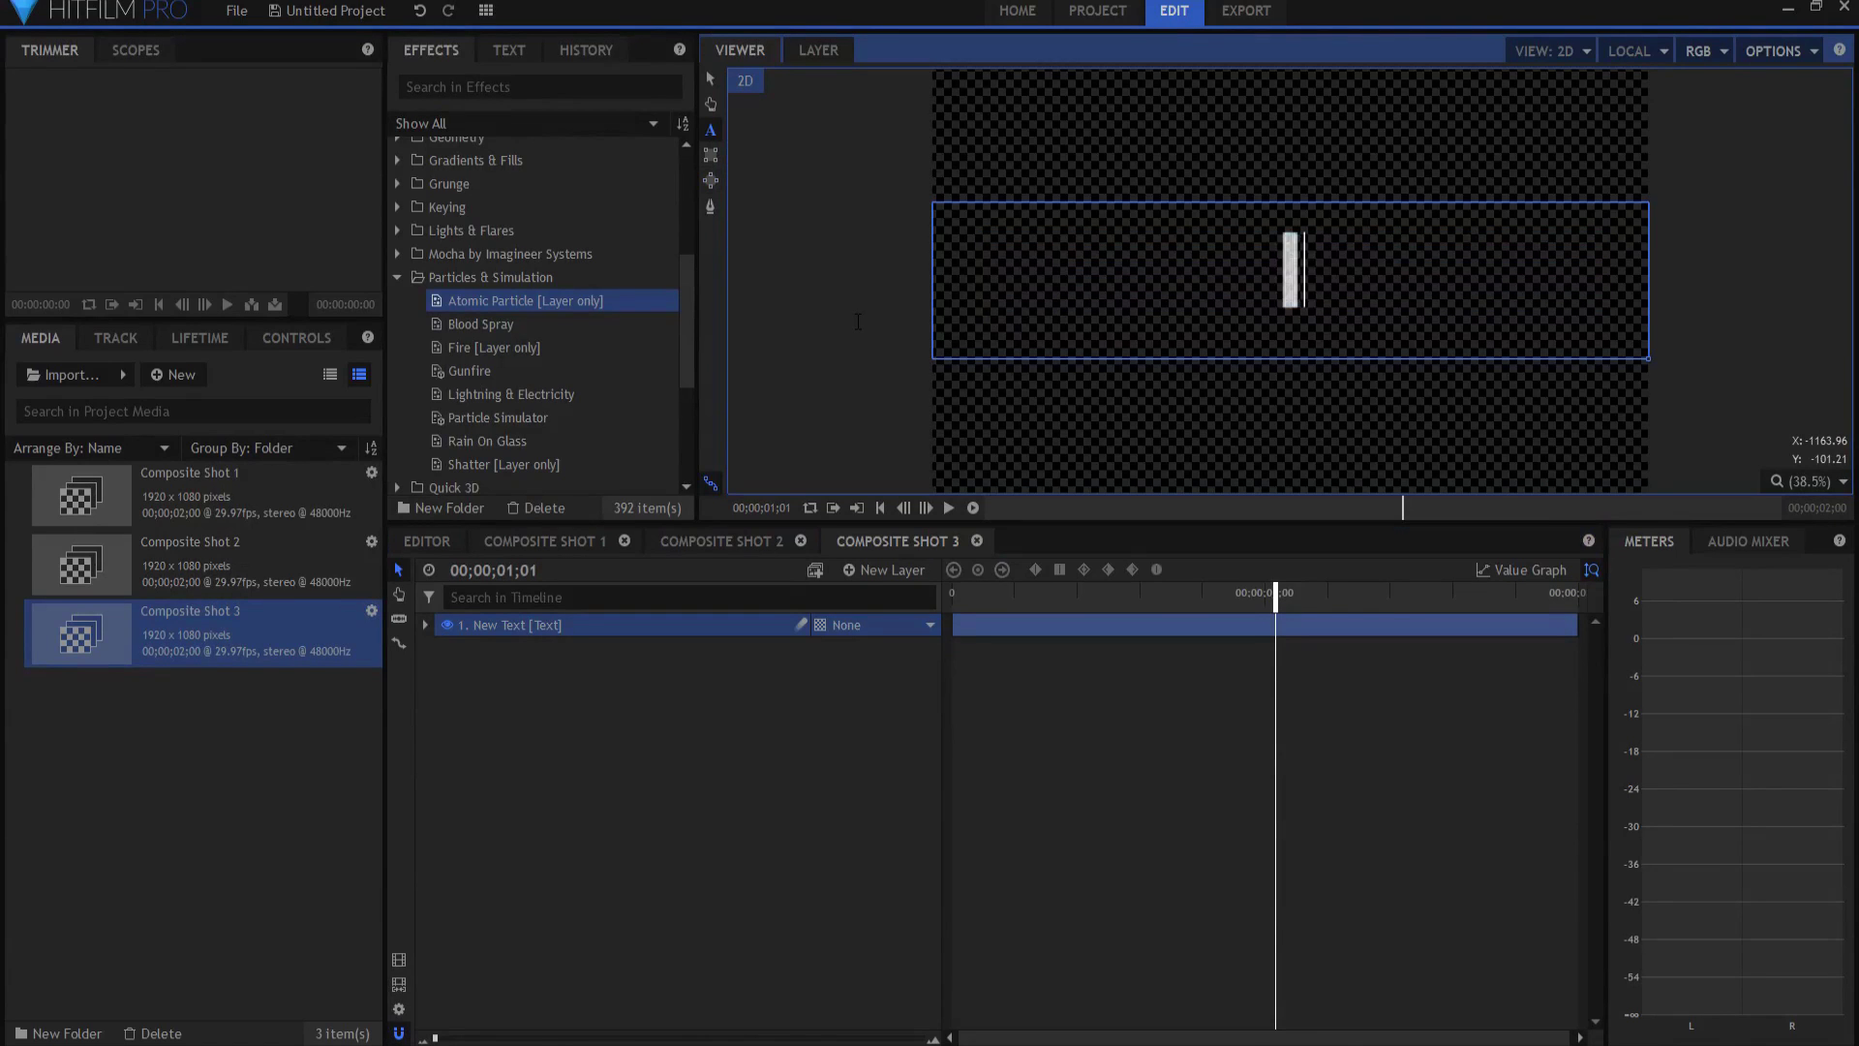
text(NCREDIB)
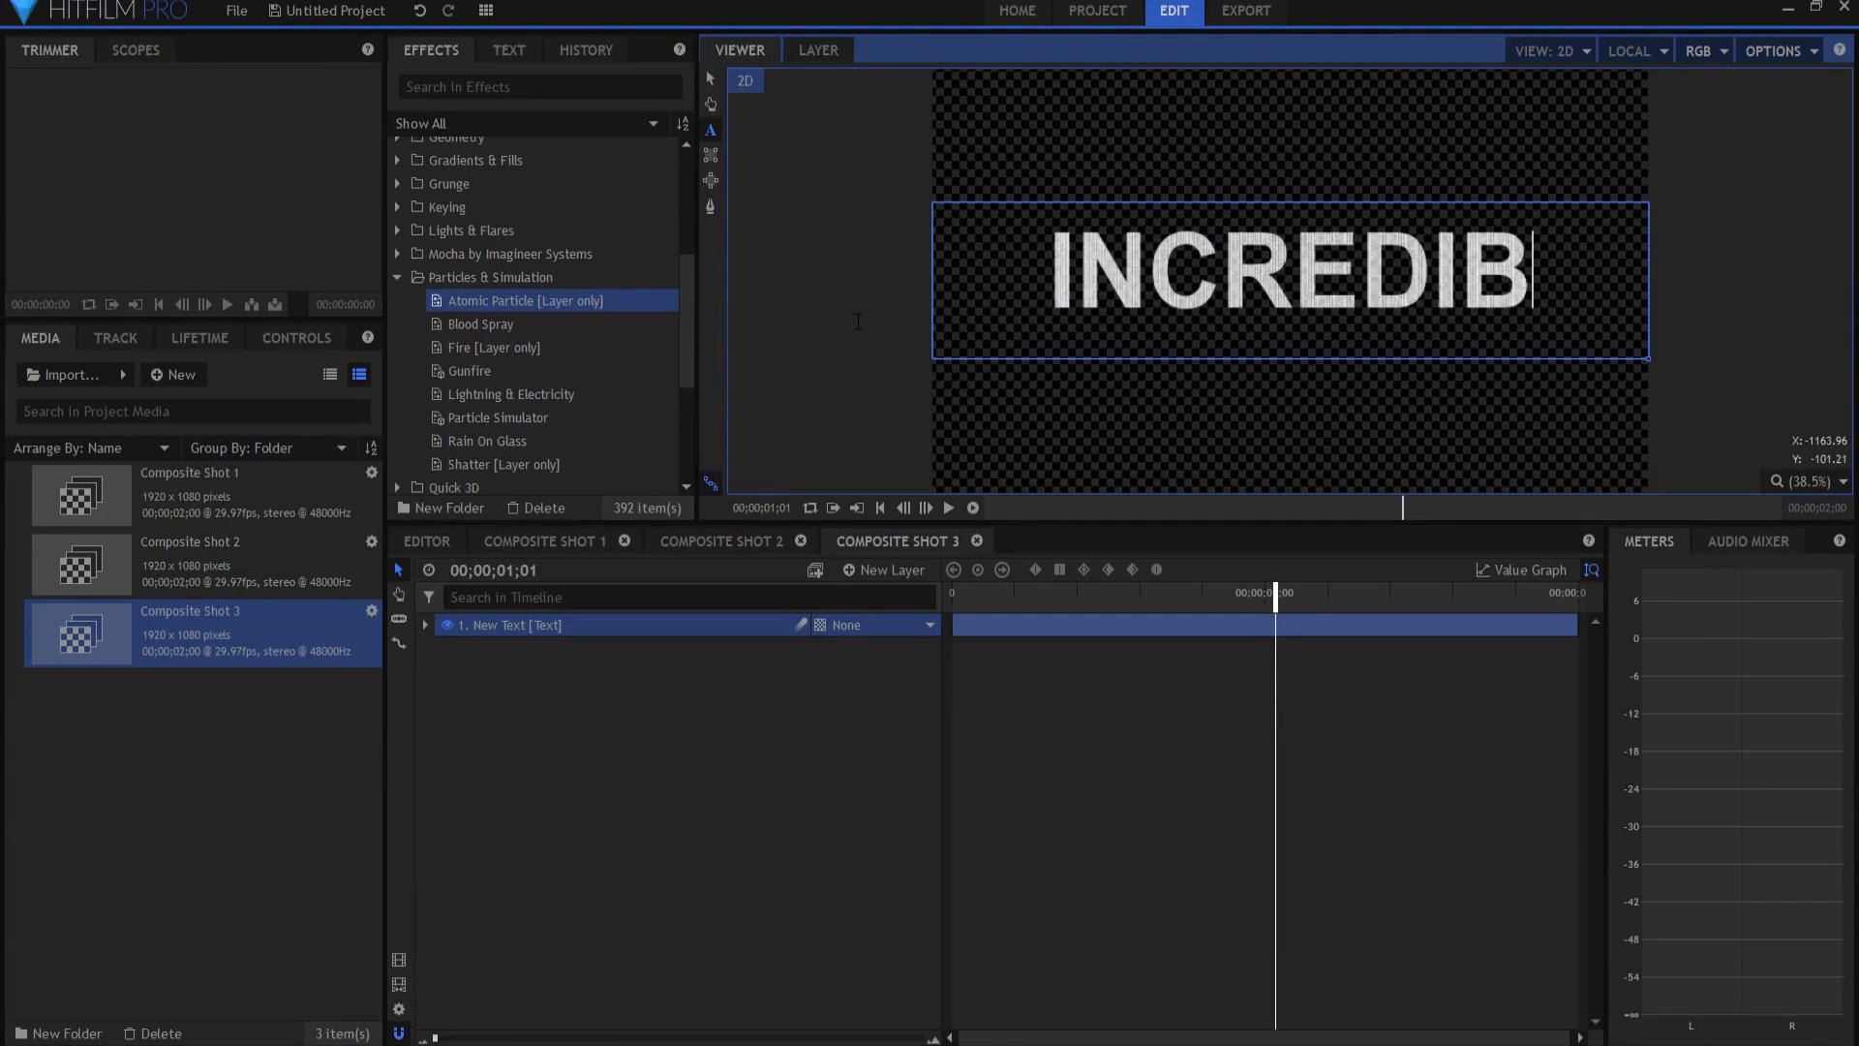
text(;E)
key(BackSpace)
key(BackSpace)
text(LE)
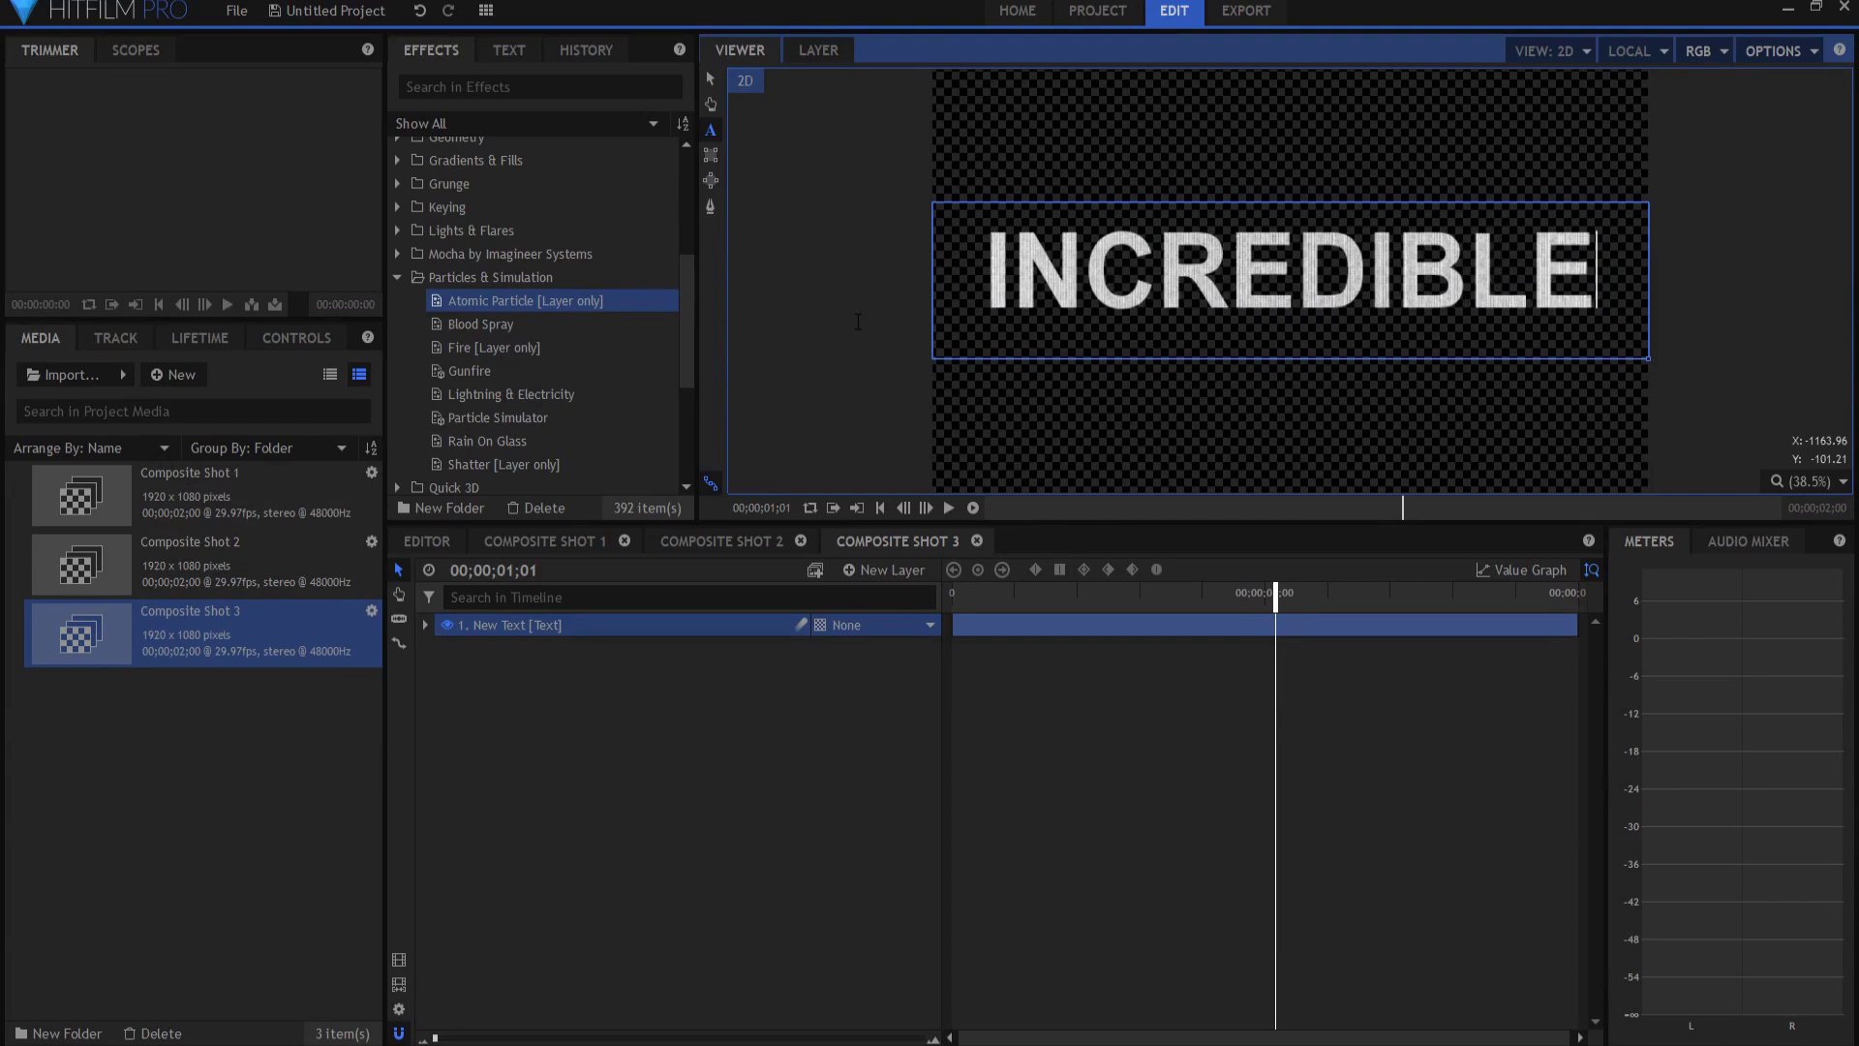
Duplicate Composite Shot 3 as Composite Shot 4 and open it.
right_click(181, 628)
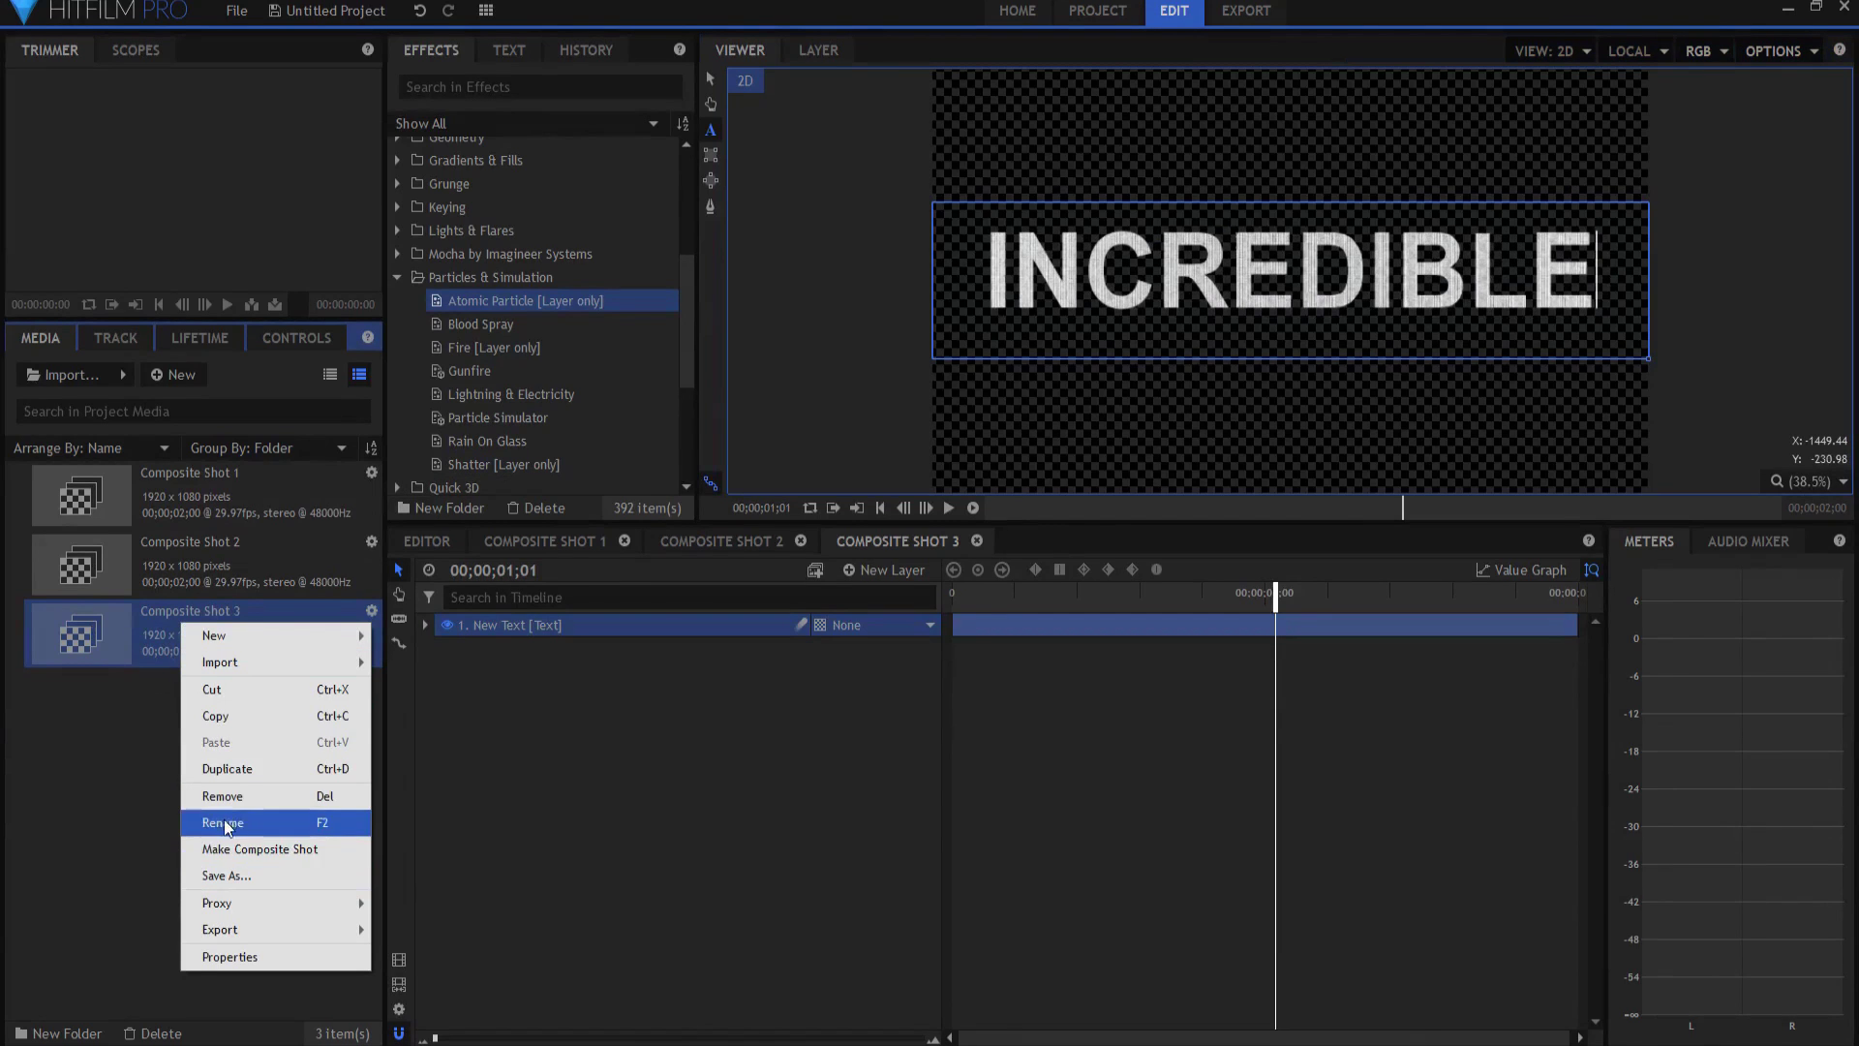
click(232, 769)
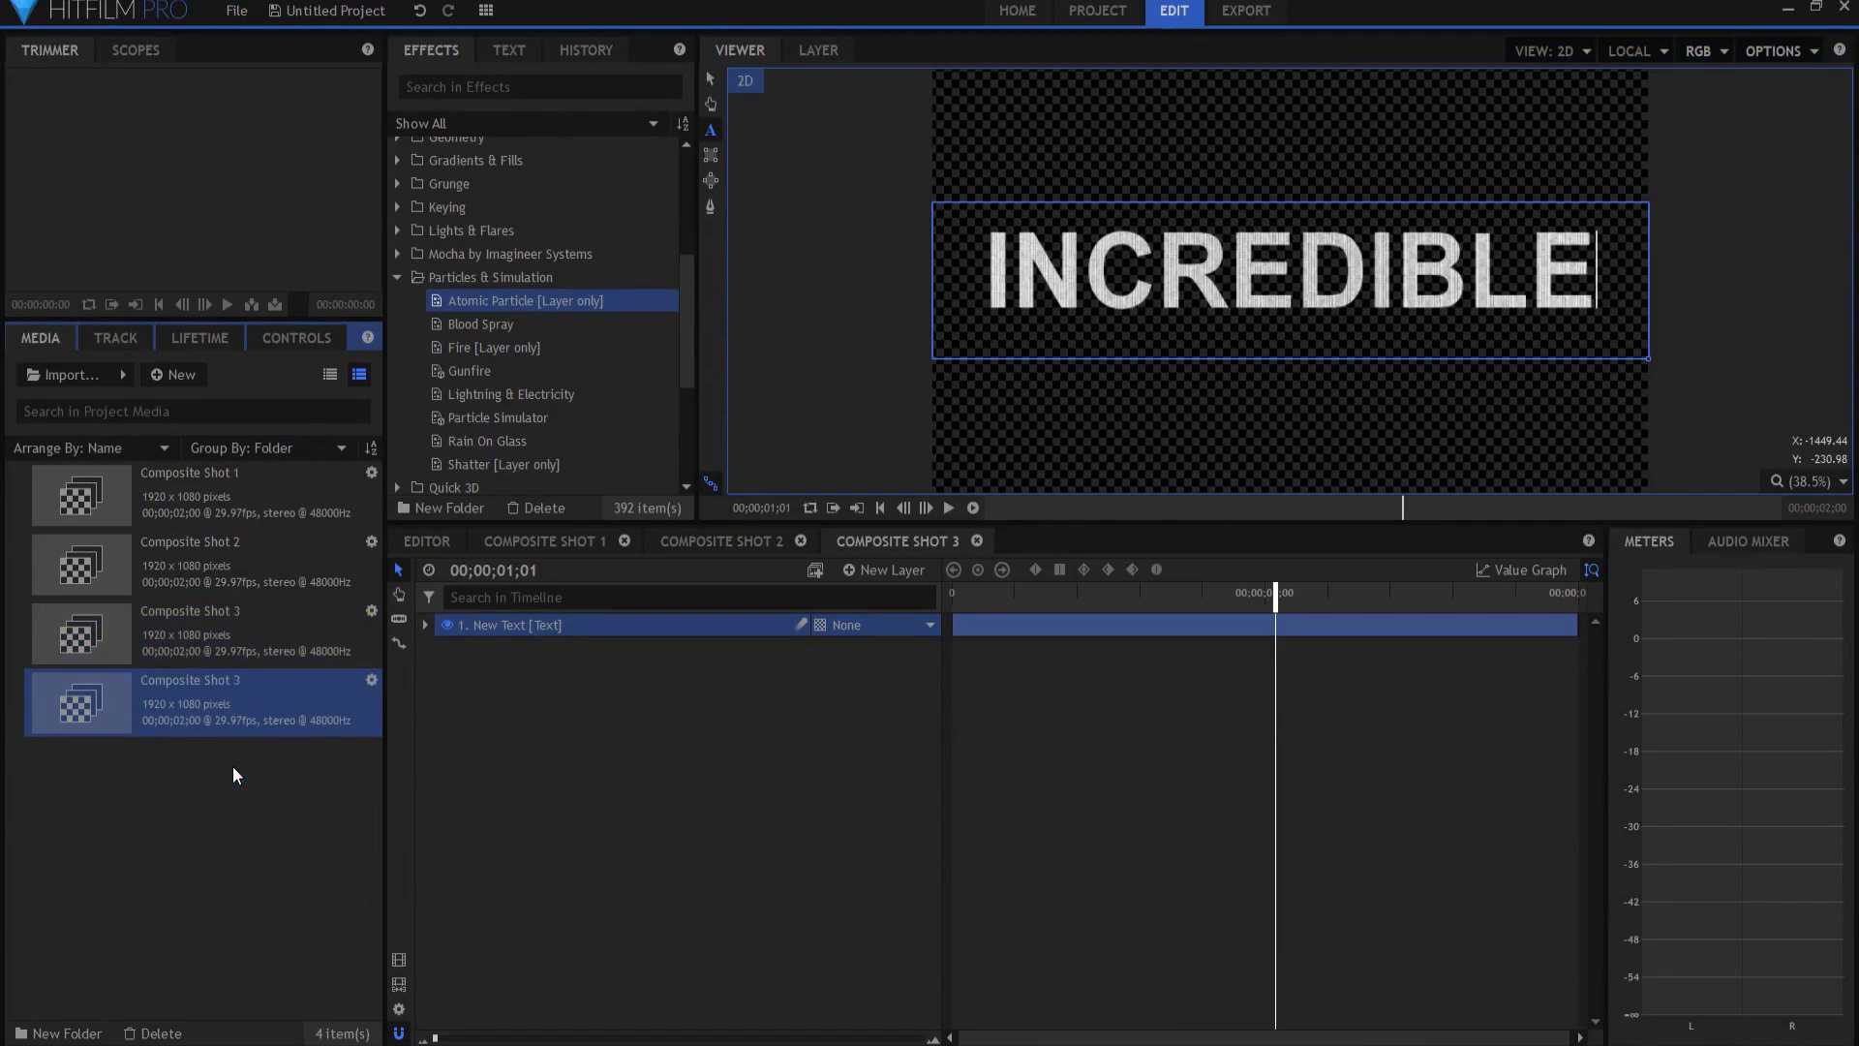
click(217, 689)
key(End)
key(BackSpace)
text(4)
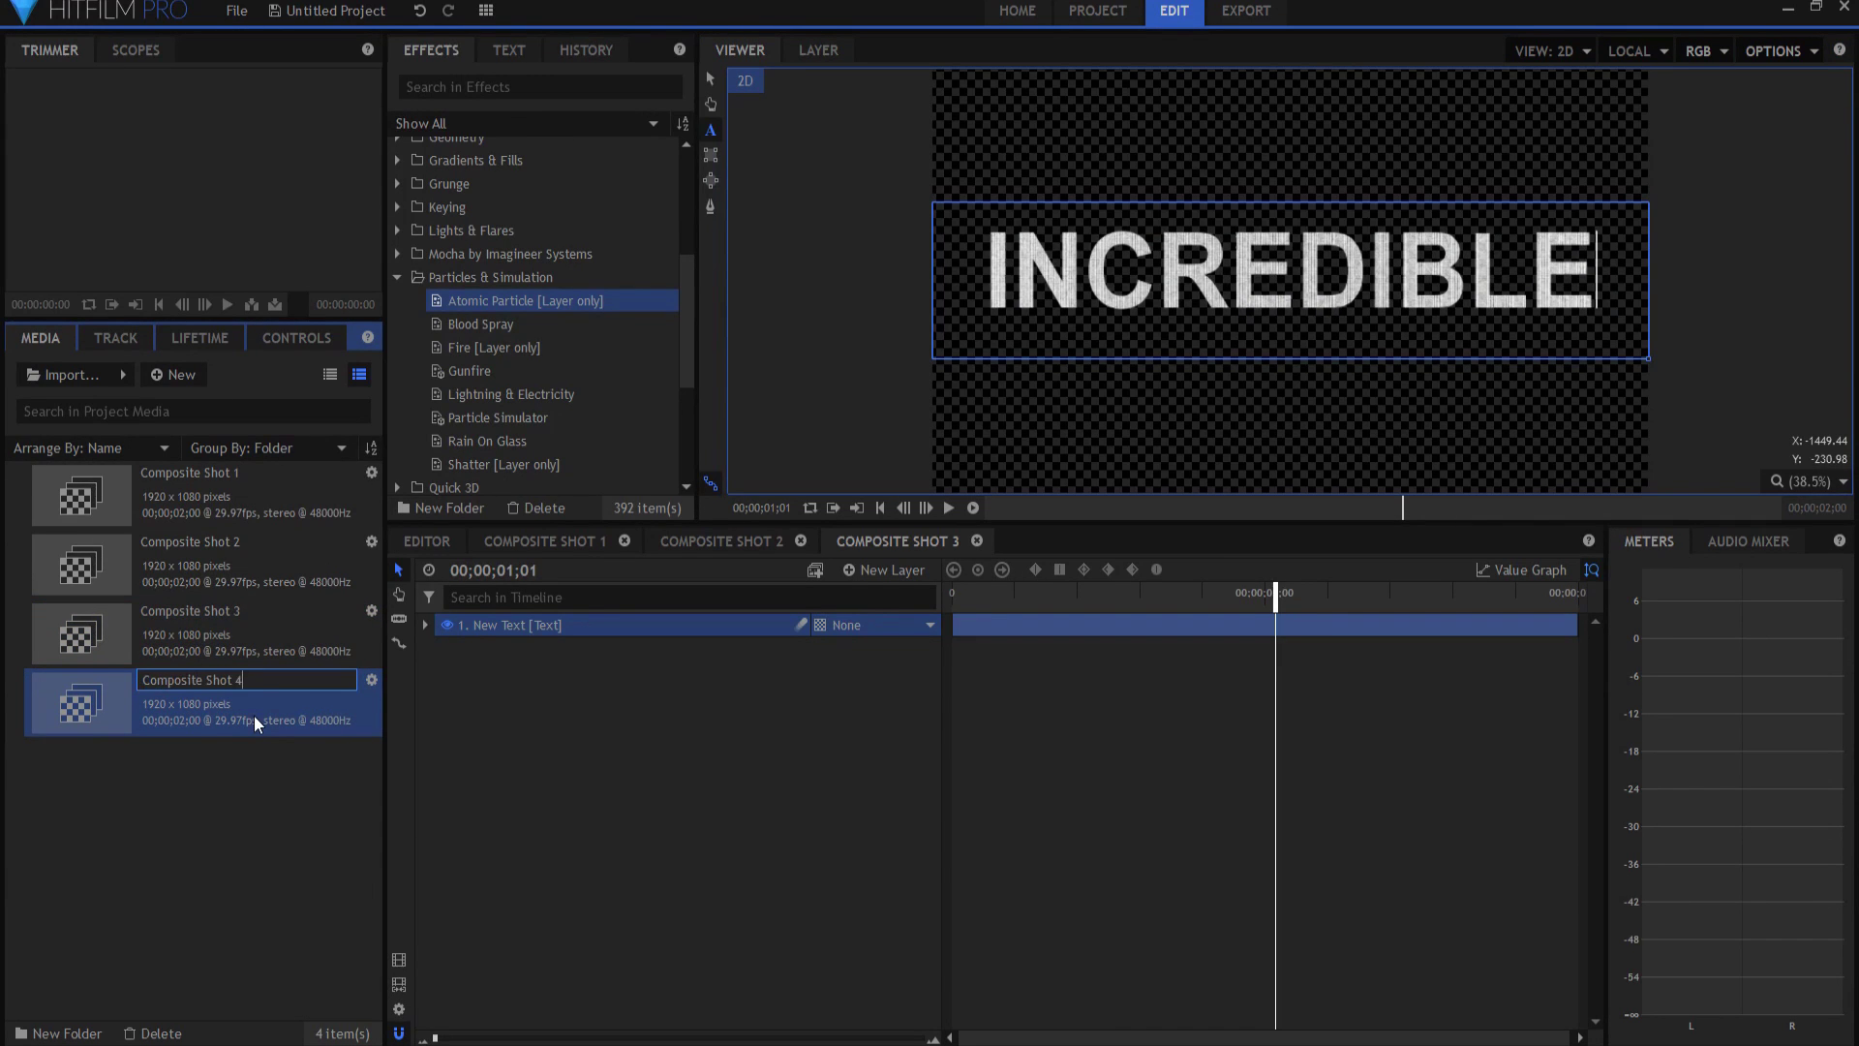
key(Return)
double_click(223, 687)
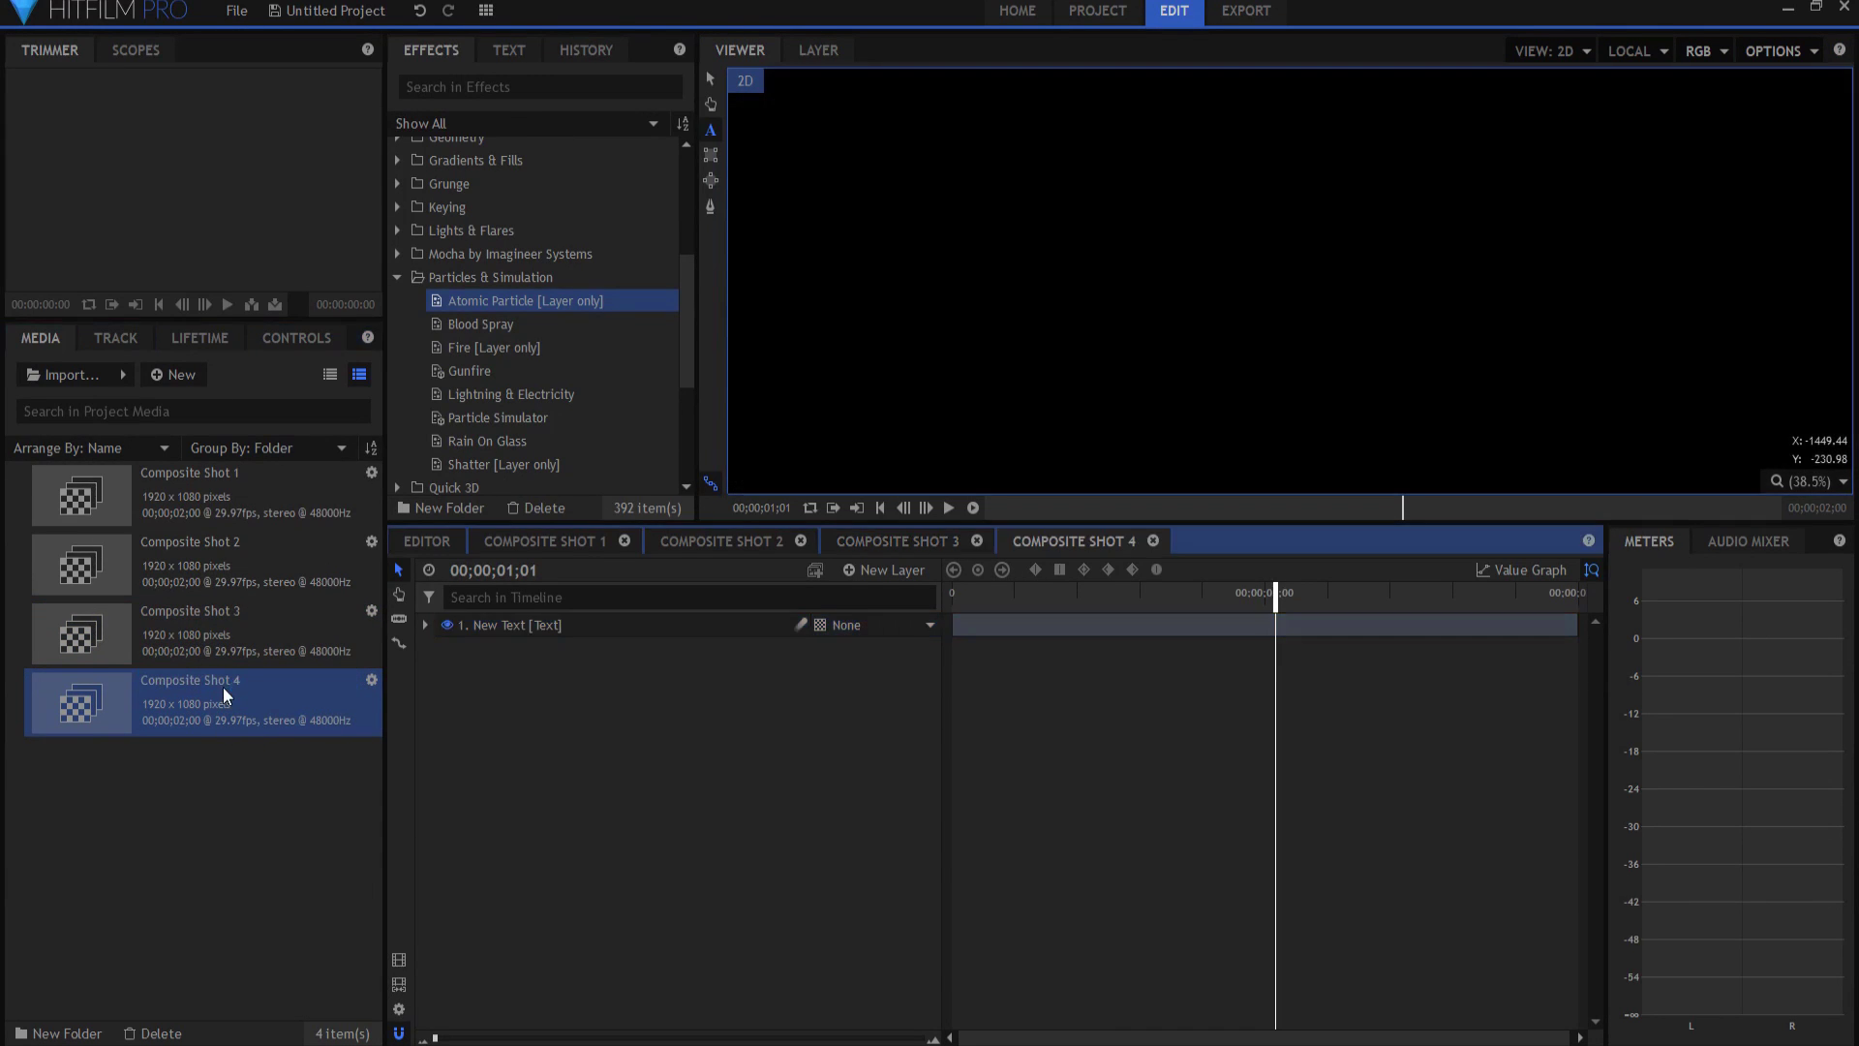
Replace the INCREDIBLE title text with STUDMUFFIN.
drag(1595, 271, 983, 271)
text(STUD)
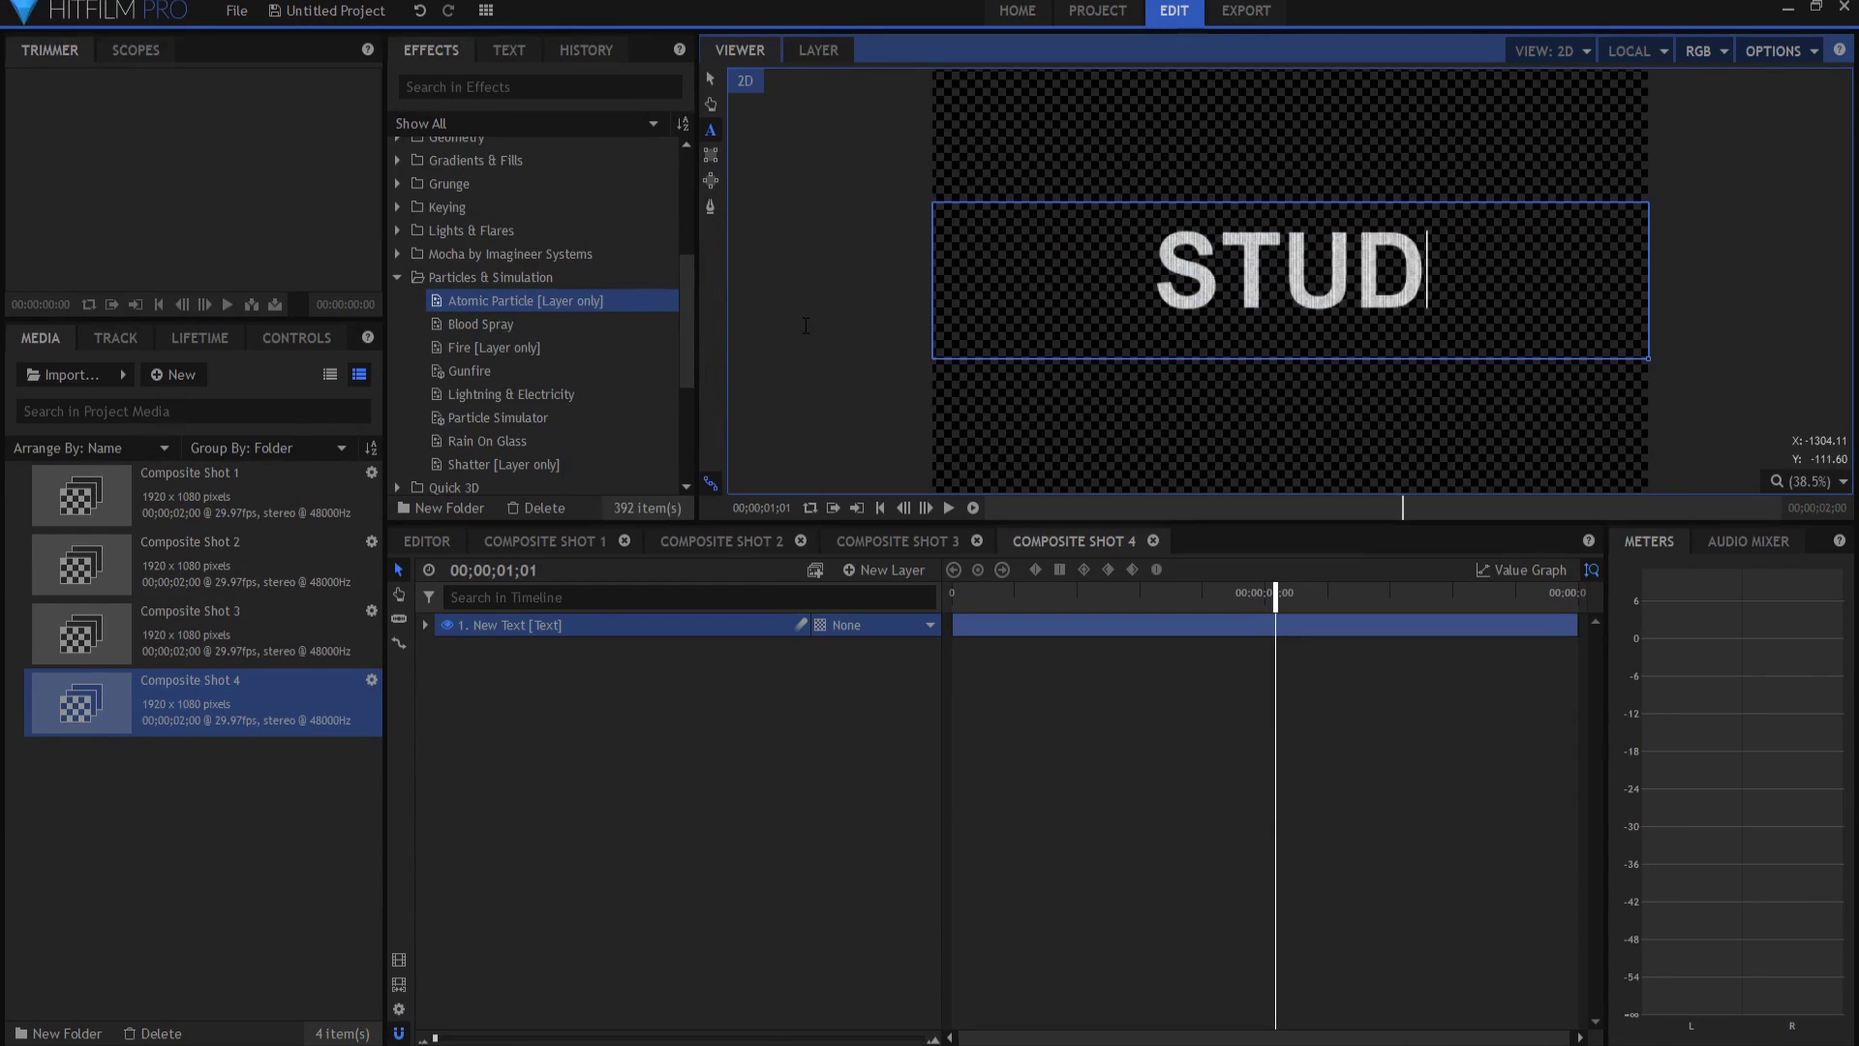
text(MUFFIN)
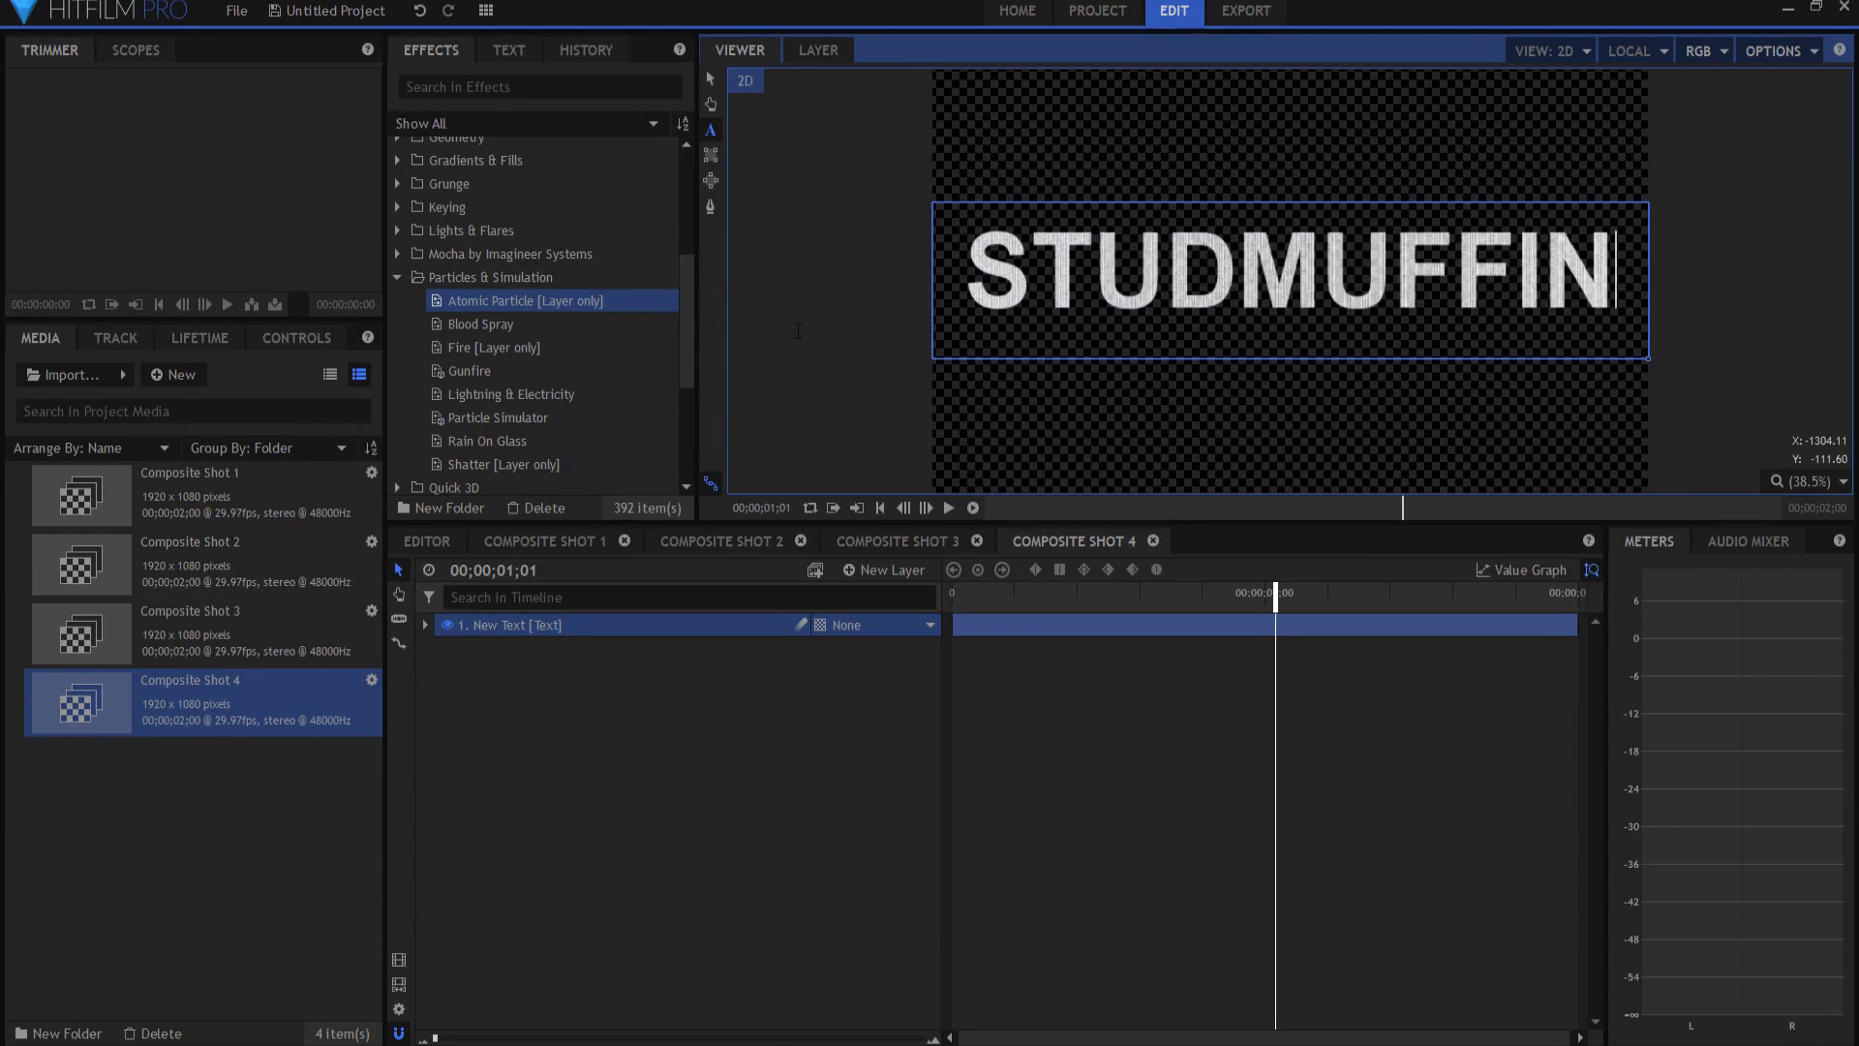
click(438, 547)
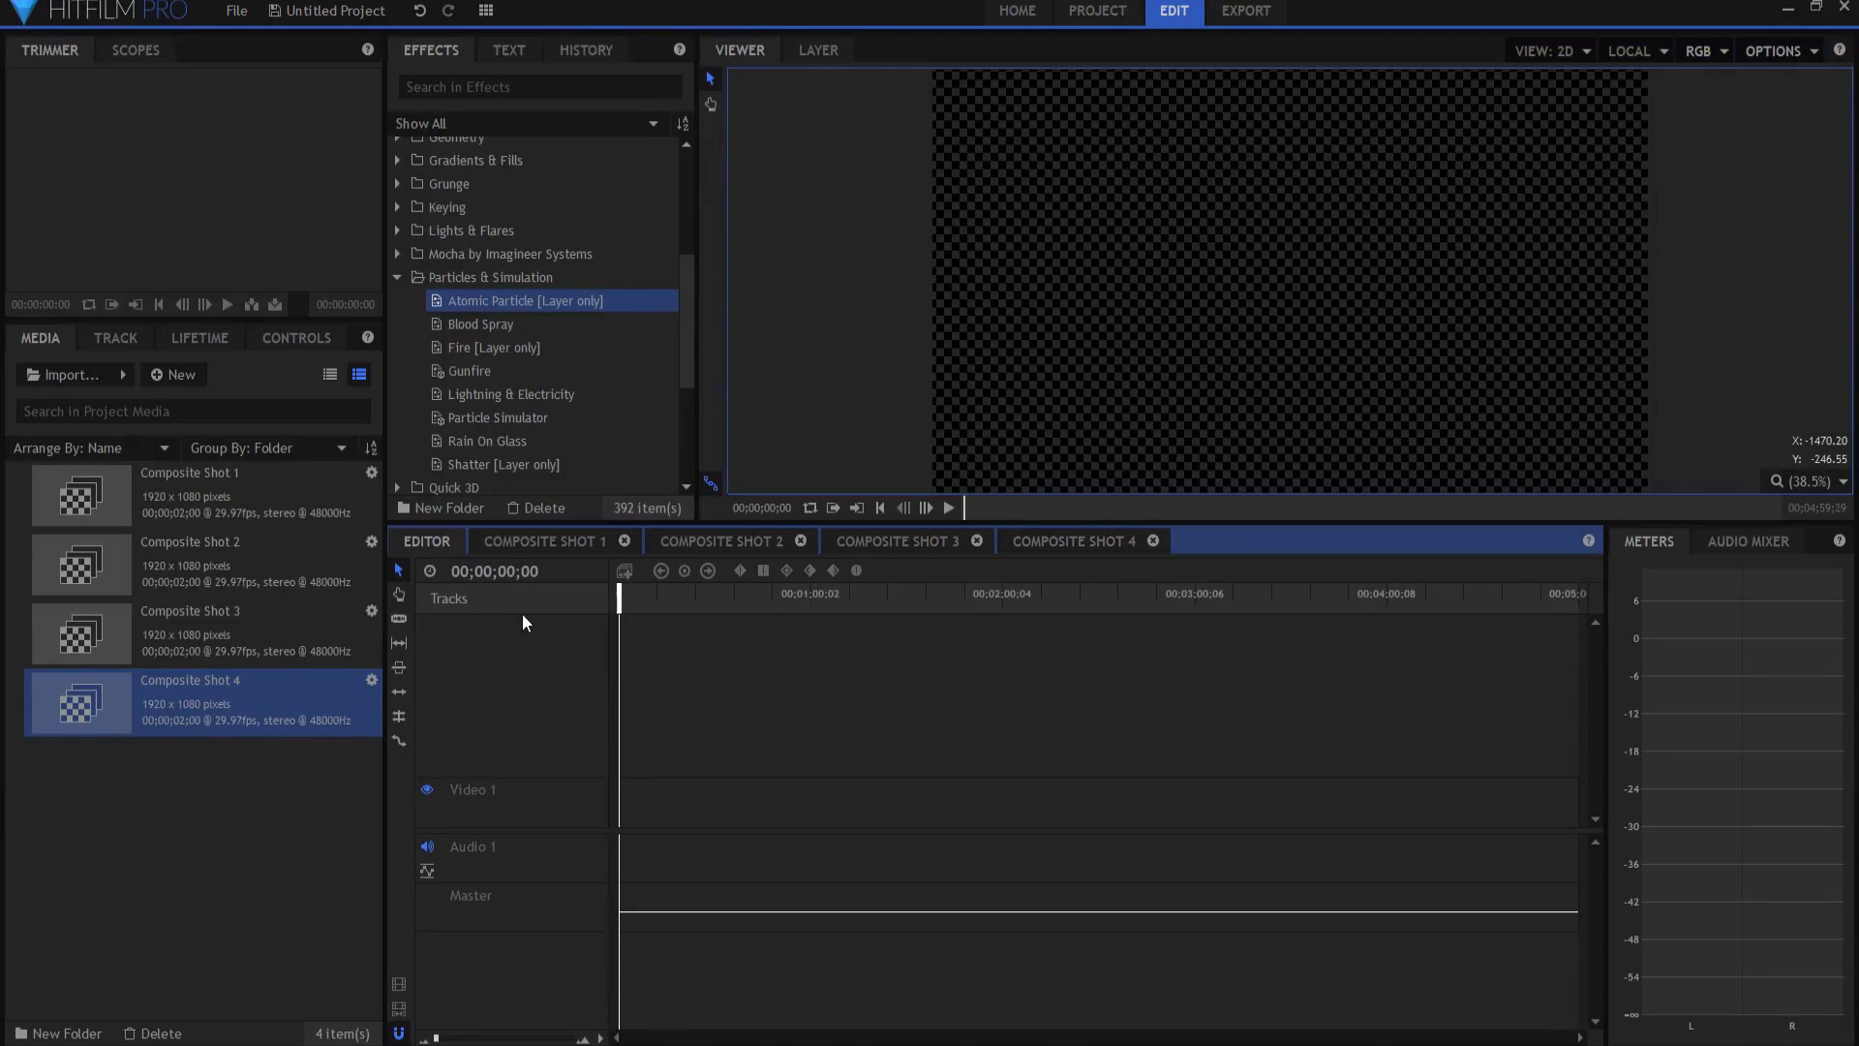
Place Composite Shots 1–4 in order on the editor timeline, zoom in, and play the sequence.
drag(187, 901, 629, 830)
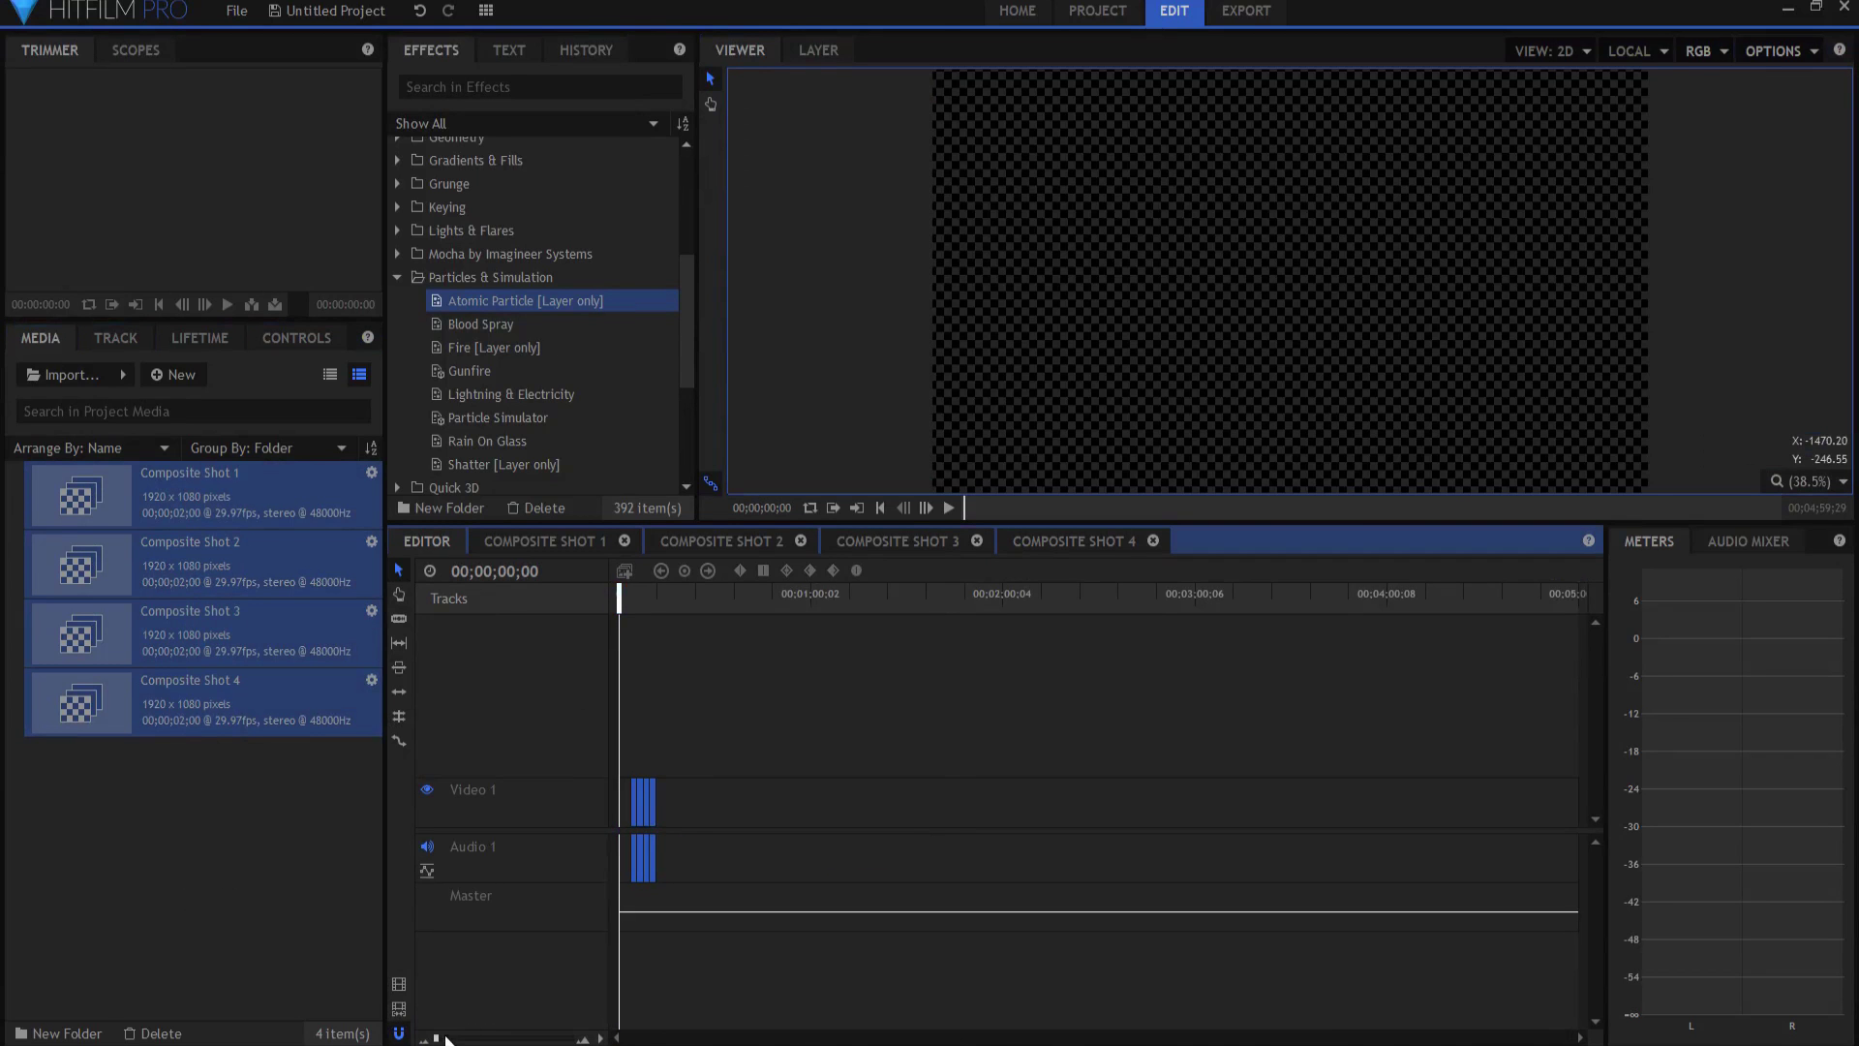
mouse_move(438, 1039)
mouse_down()
mouse_move(470, 1038)
mouse_move(452, 1039)
mouse_up()
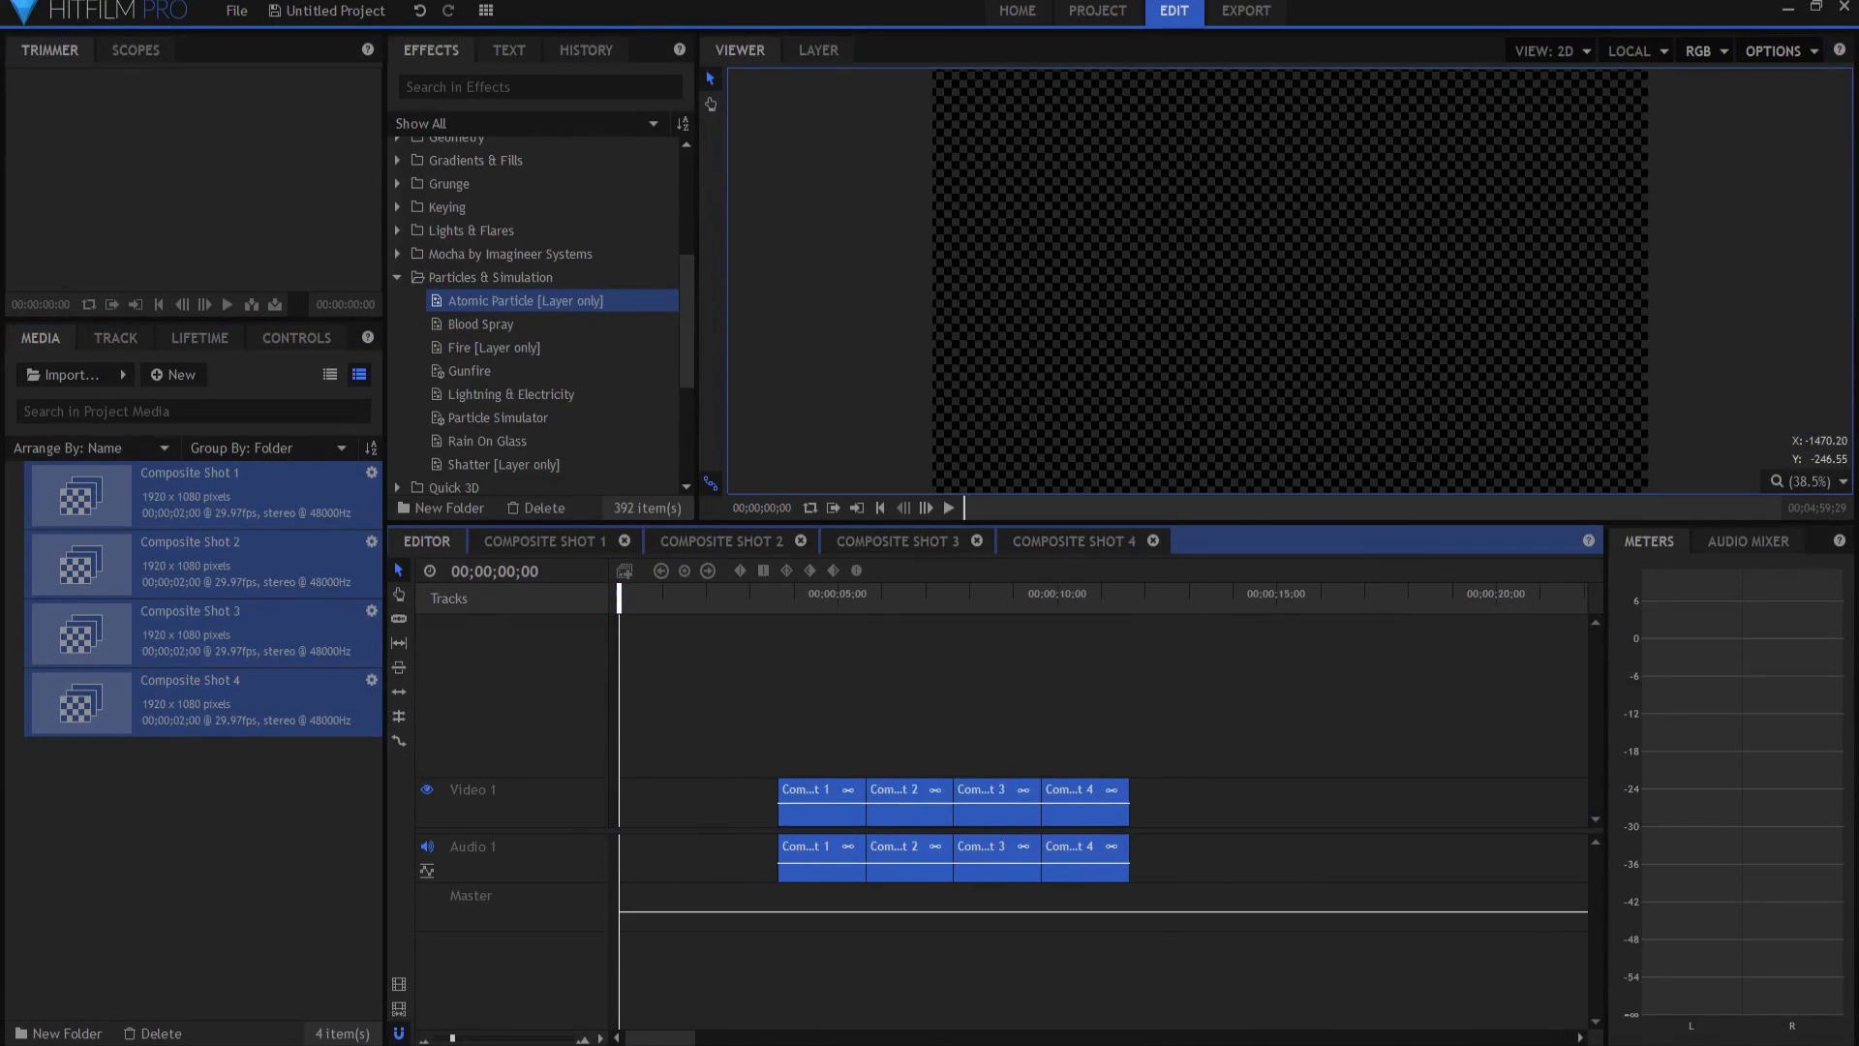
click(761, 594)
click(777, 679)
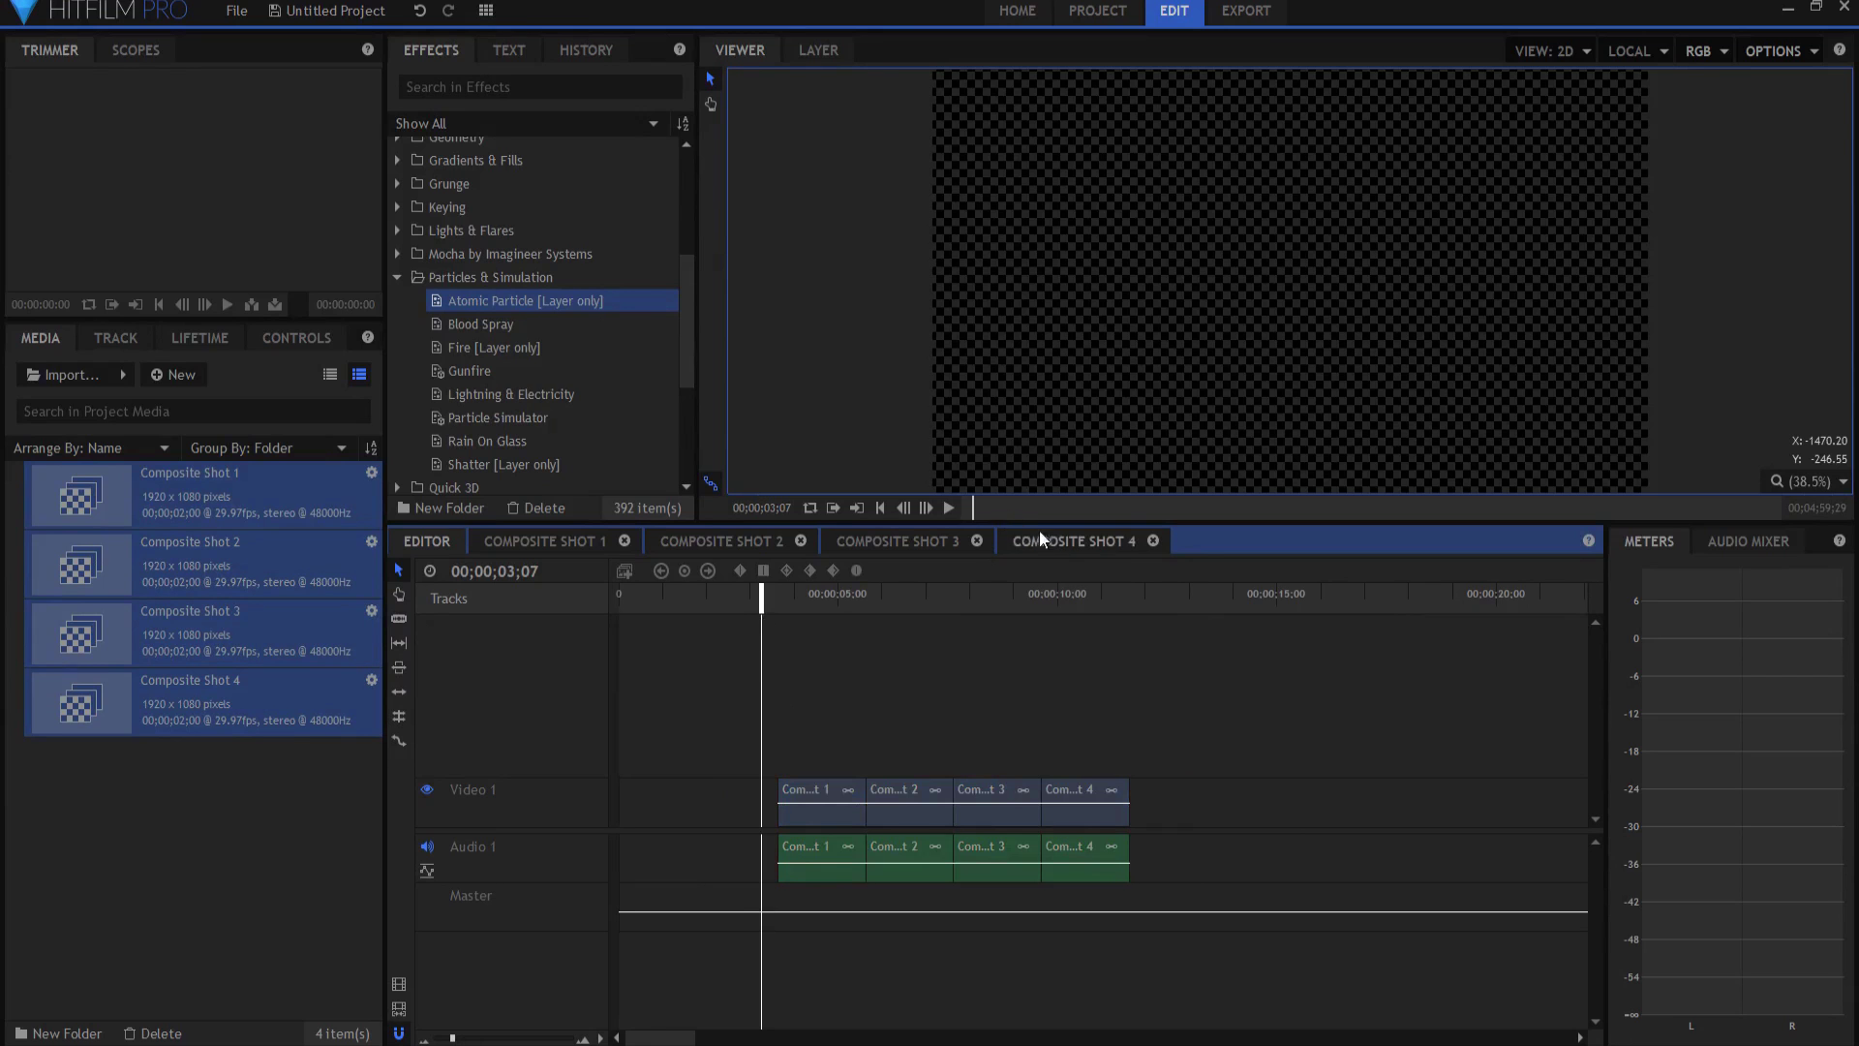
click(947, 508)
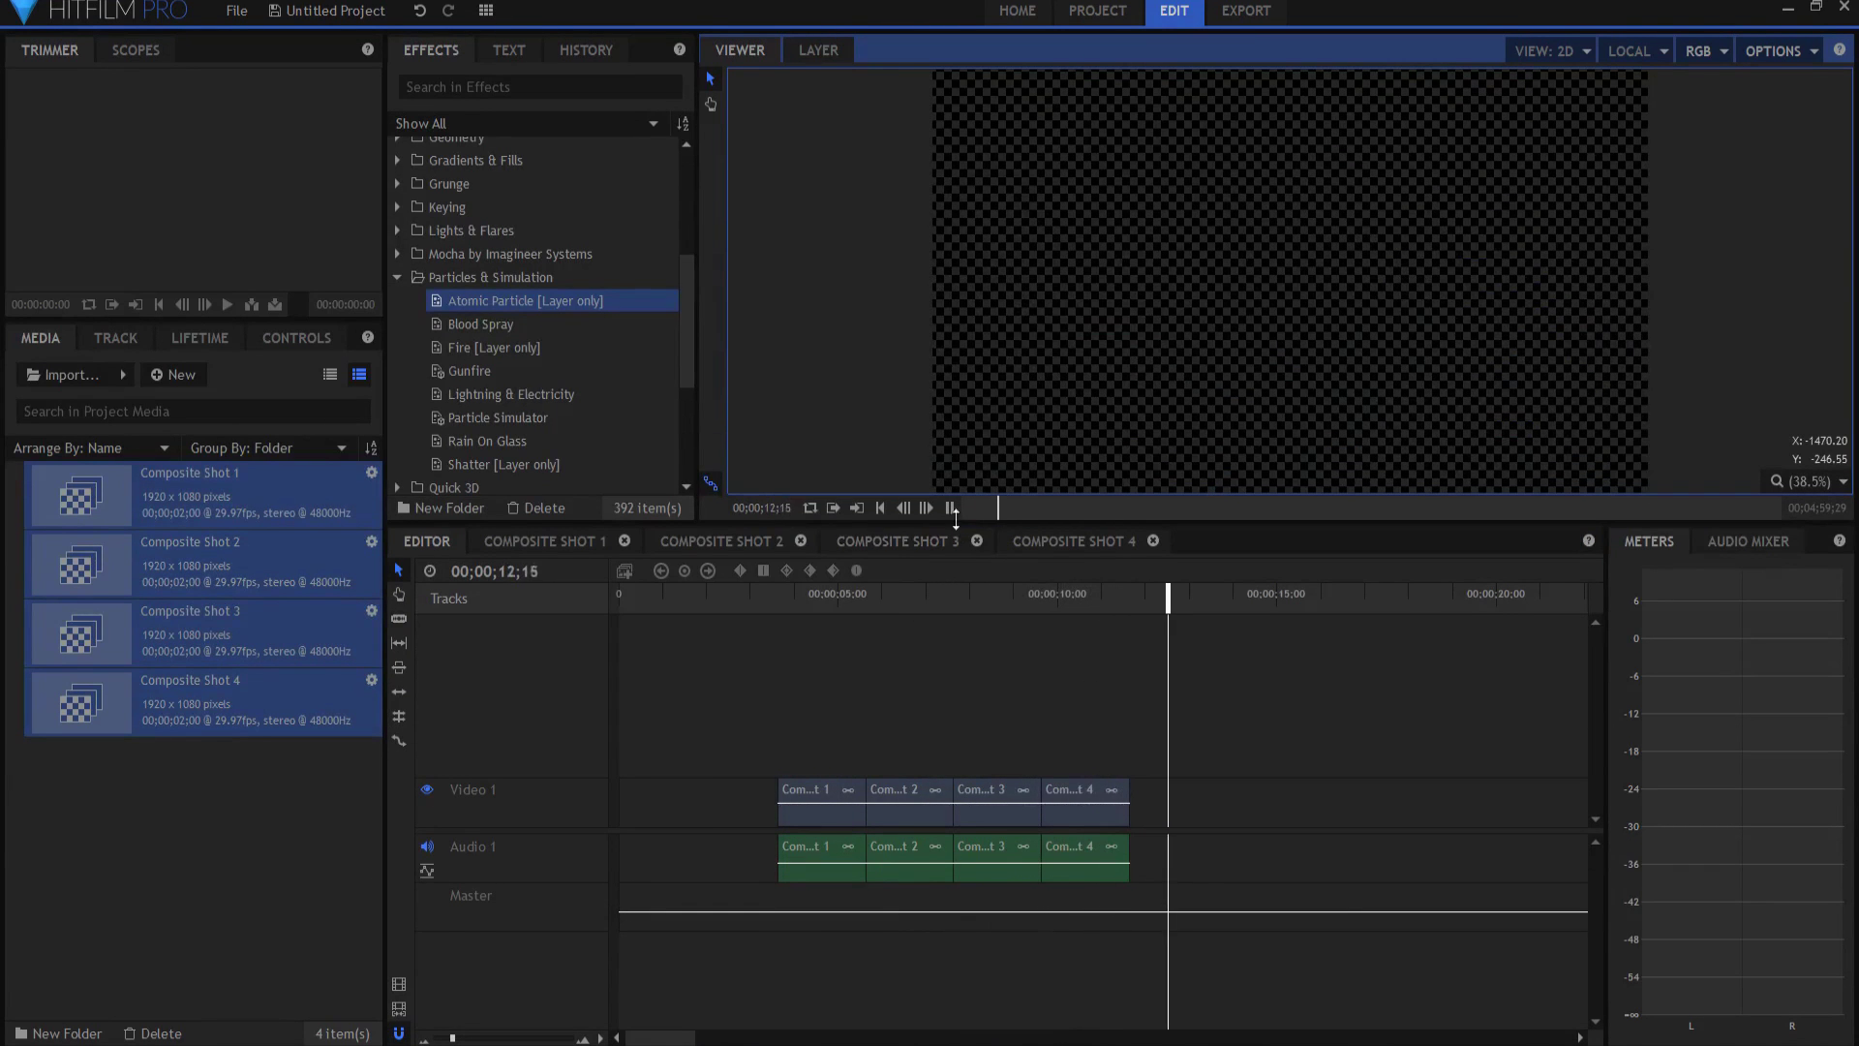
Stop playback, open Composite Shot 1 at frame 27, and expand Atomic Particle's Particle Placement.
click(949, 509)
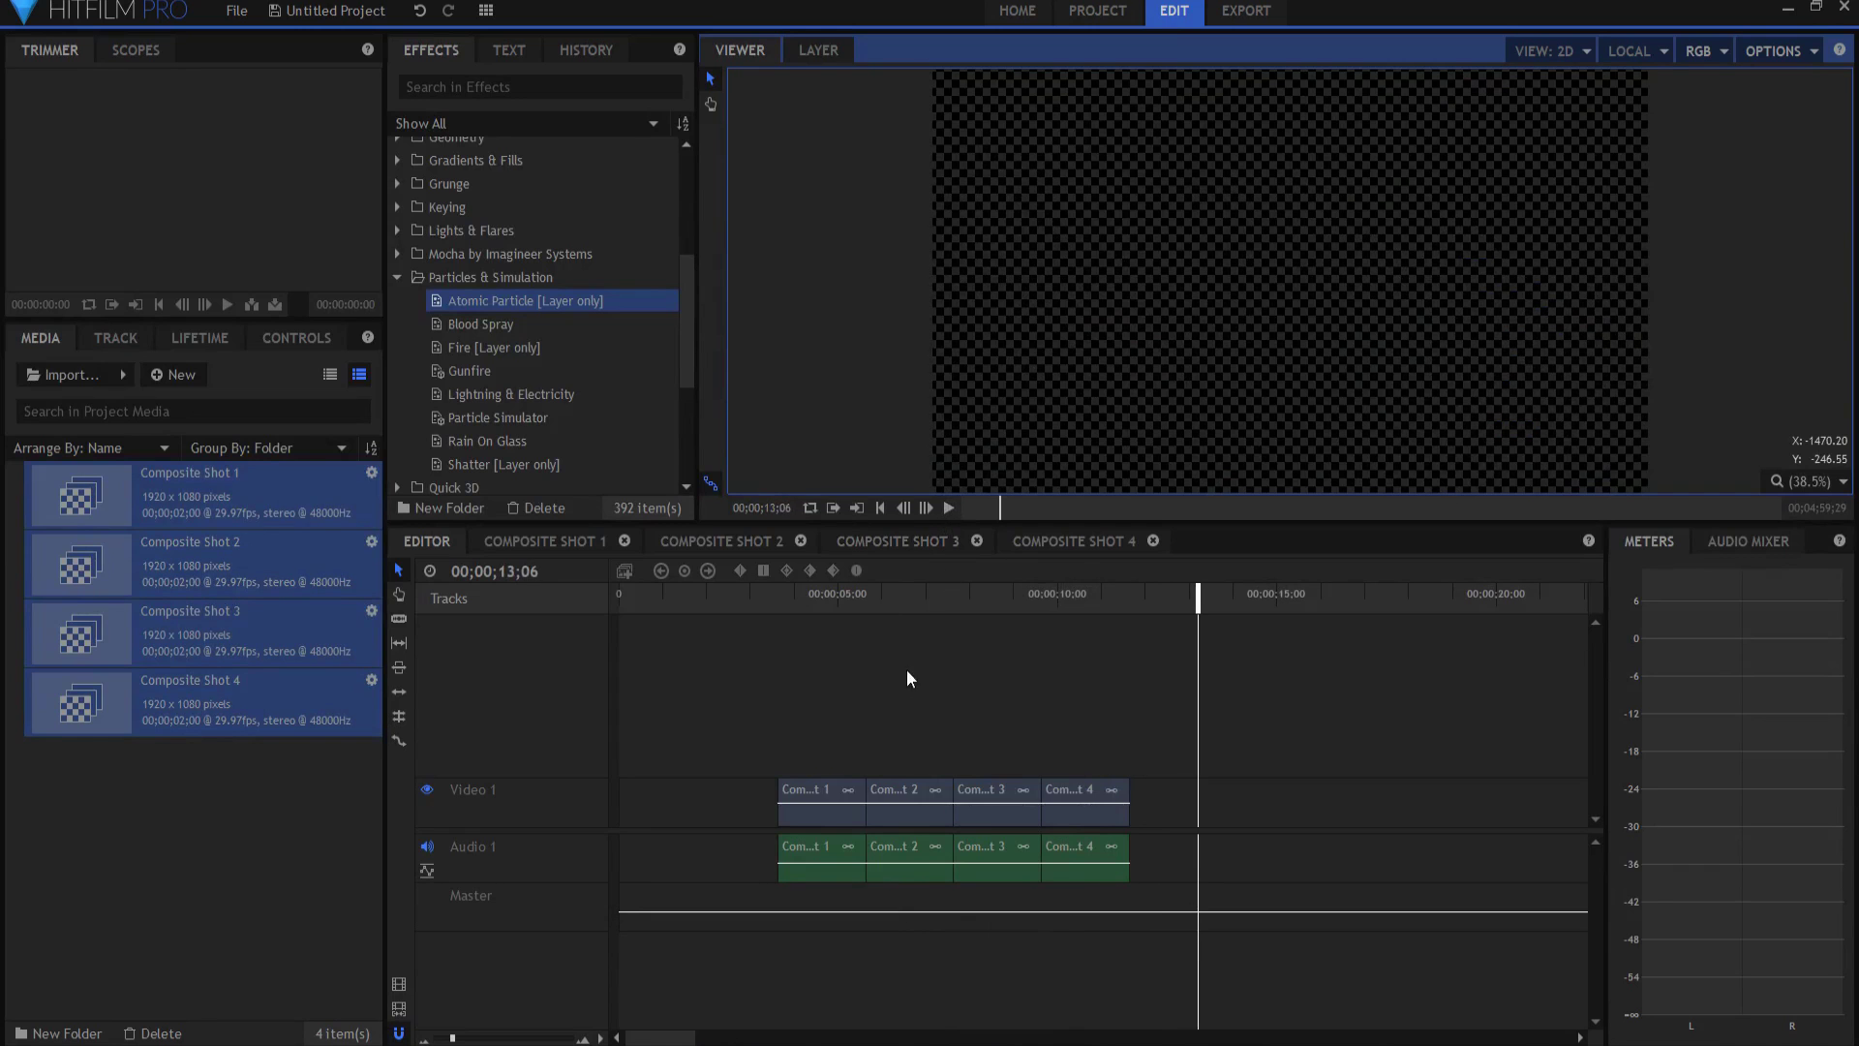
click(904, 601)
scroll(1164, 251, up, 3)
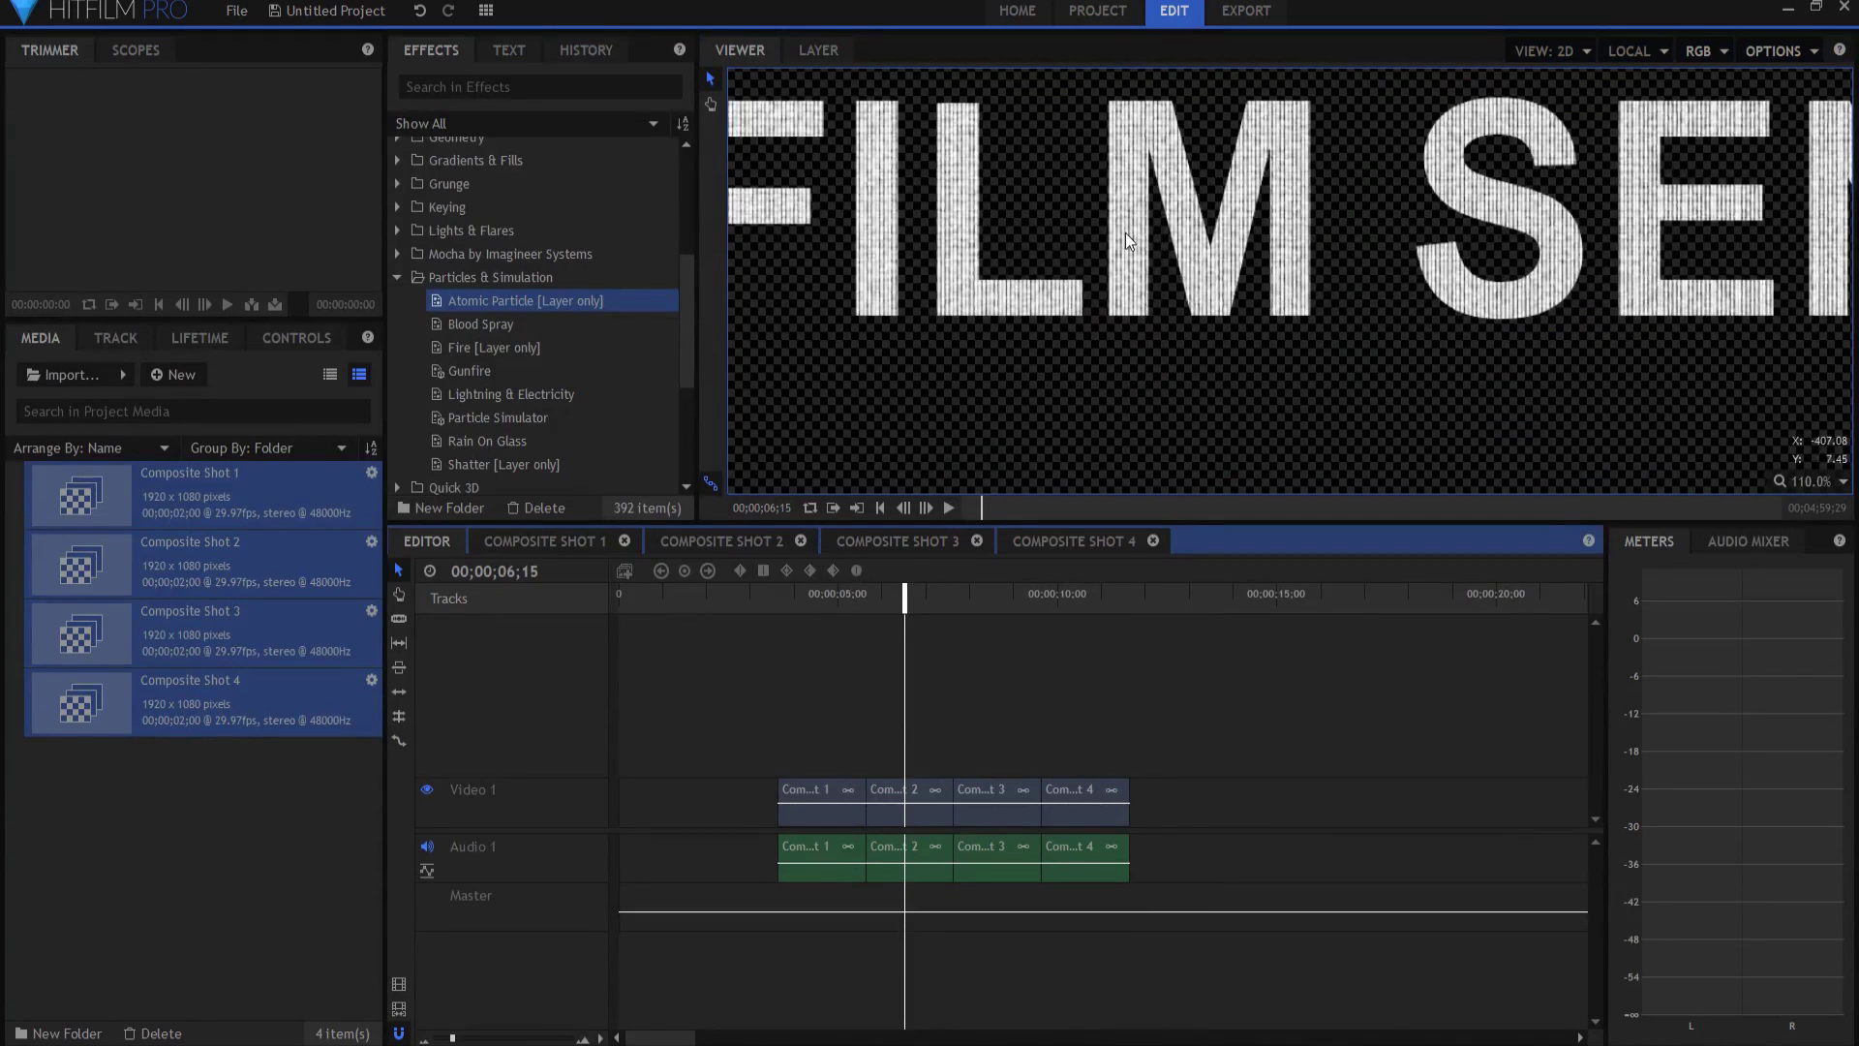
click(558, 538)
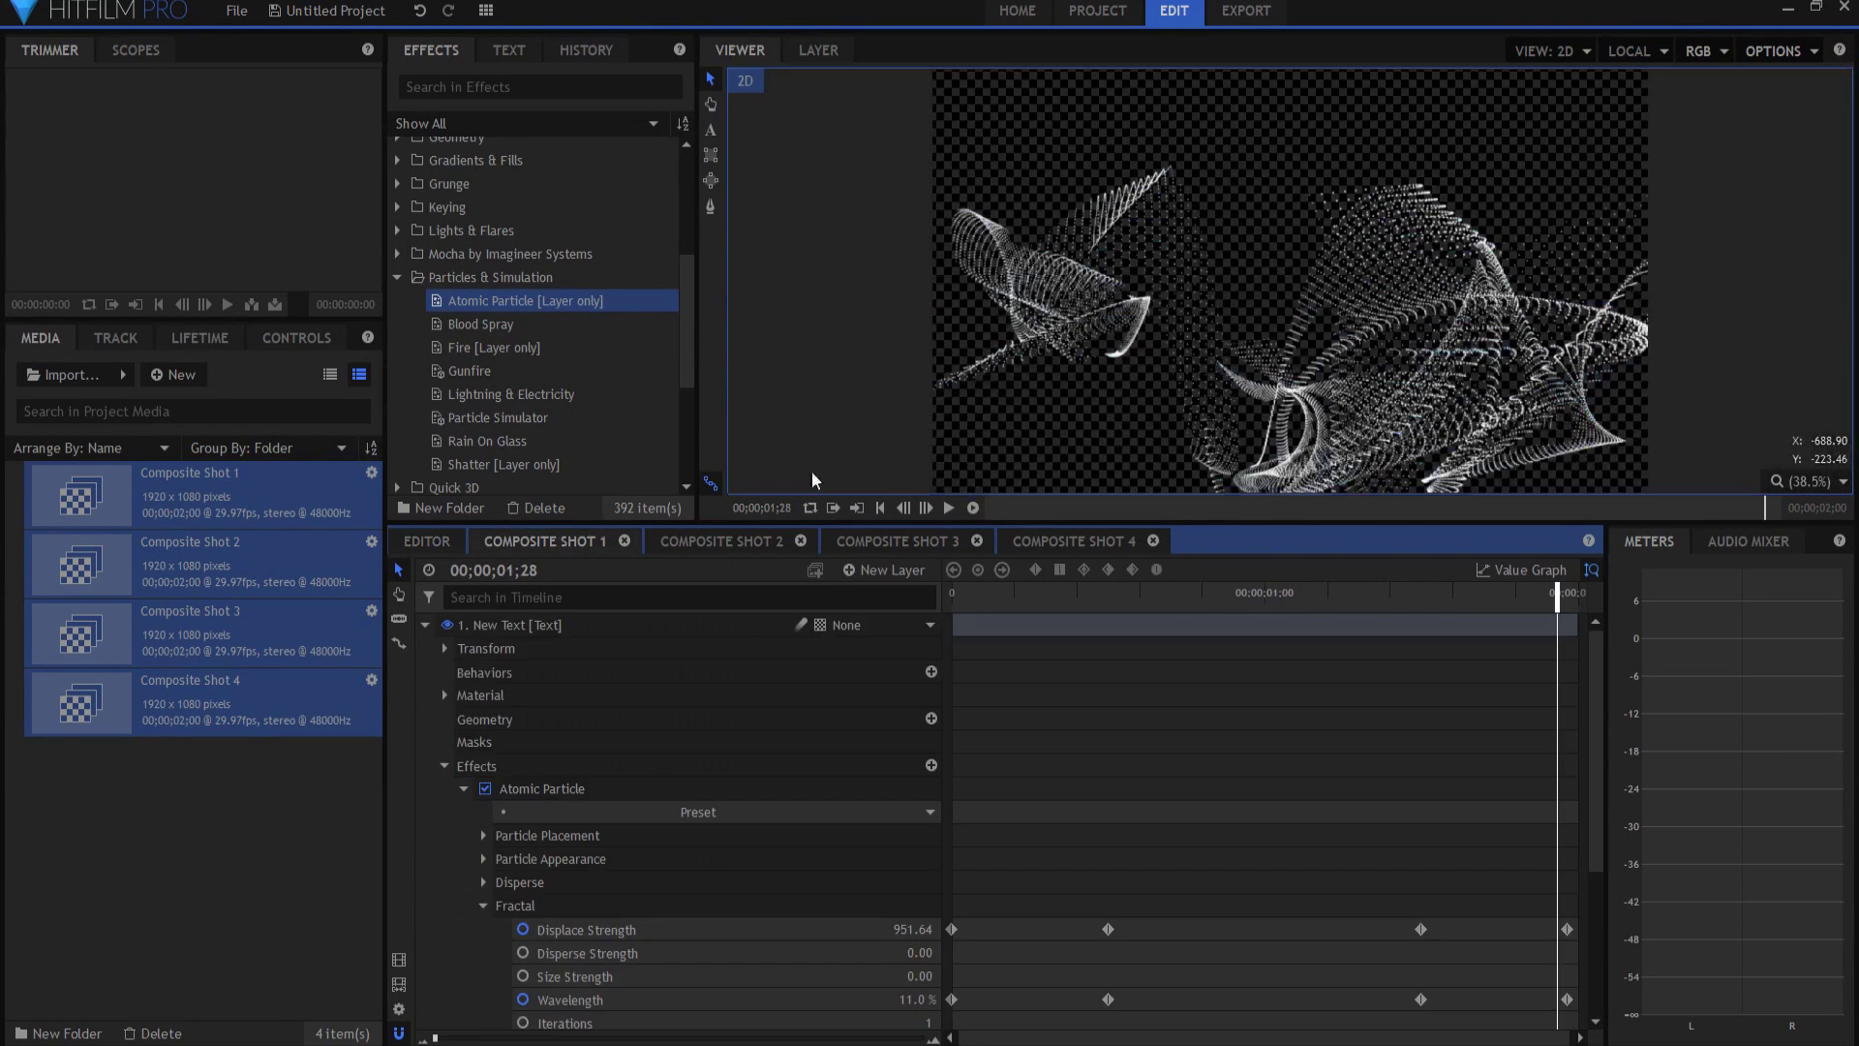
click(1235, 594)
scroll(1130, 294, up, 4)
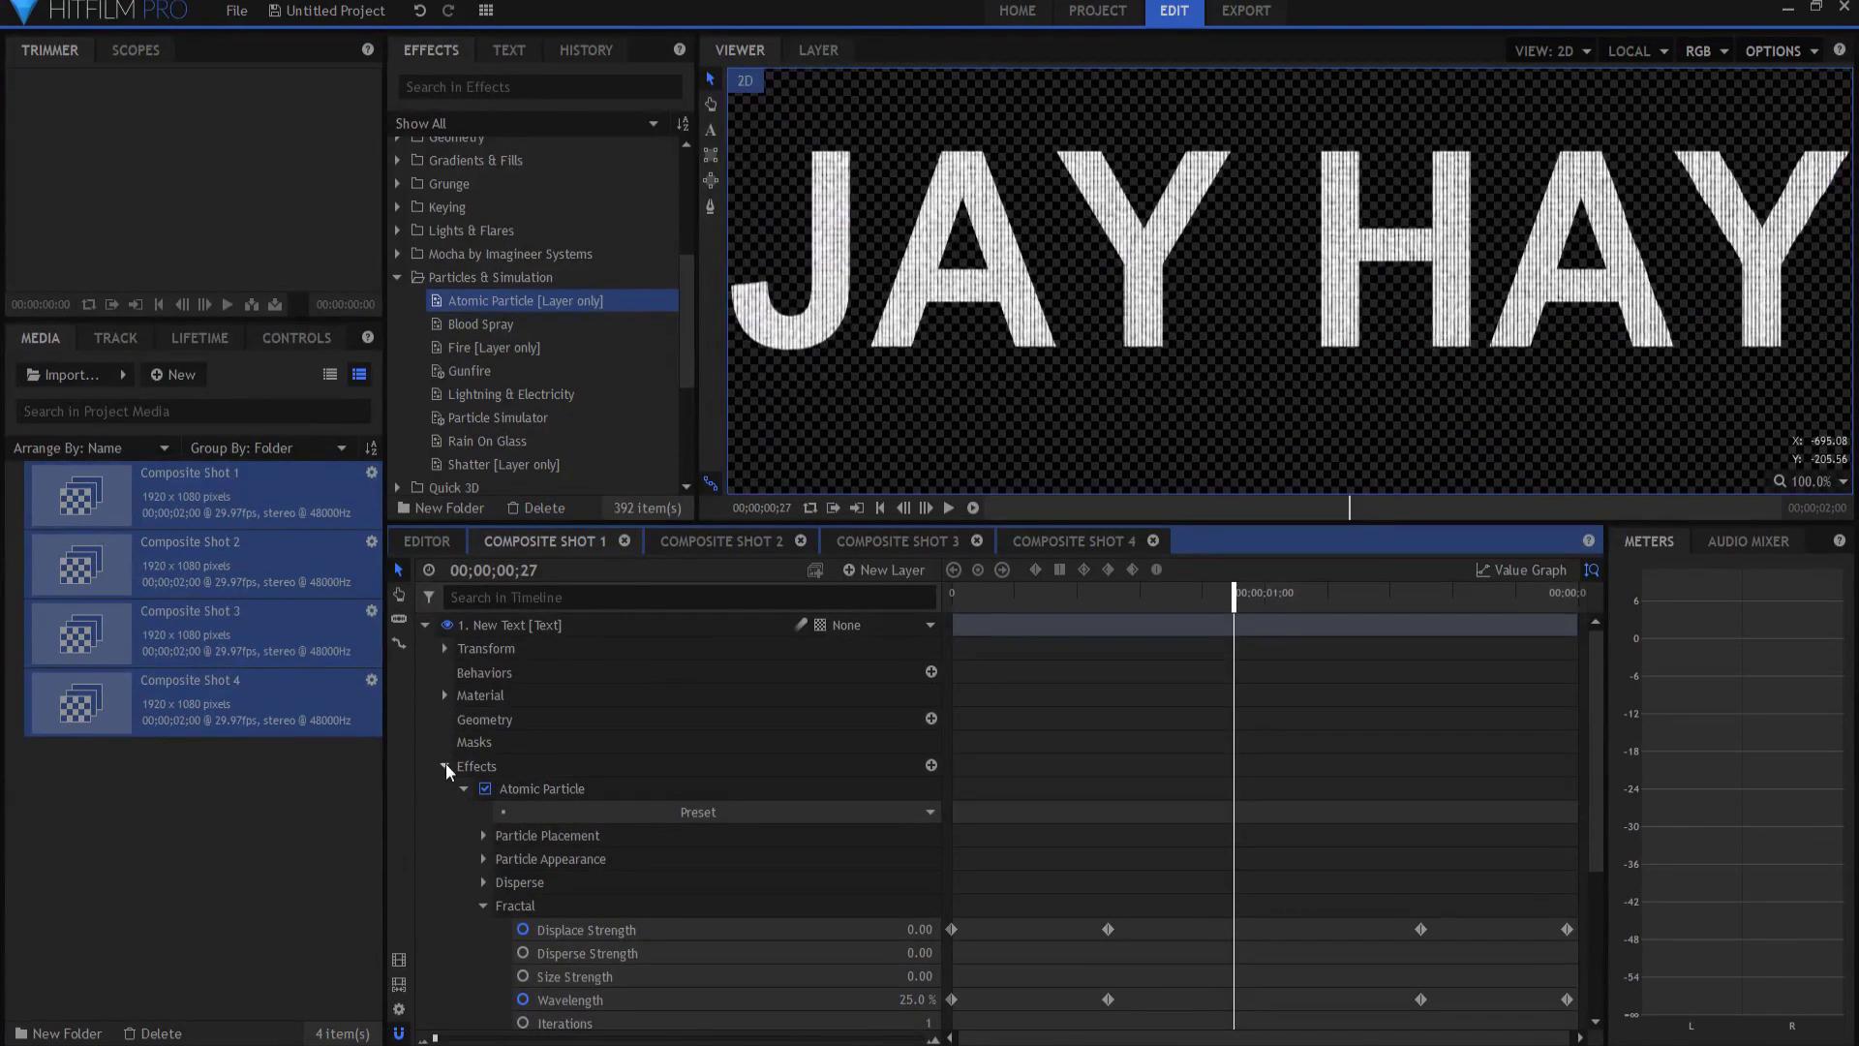
click(483, 834)
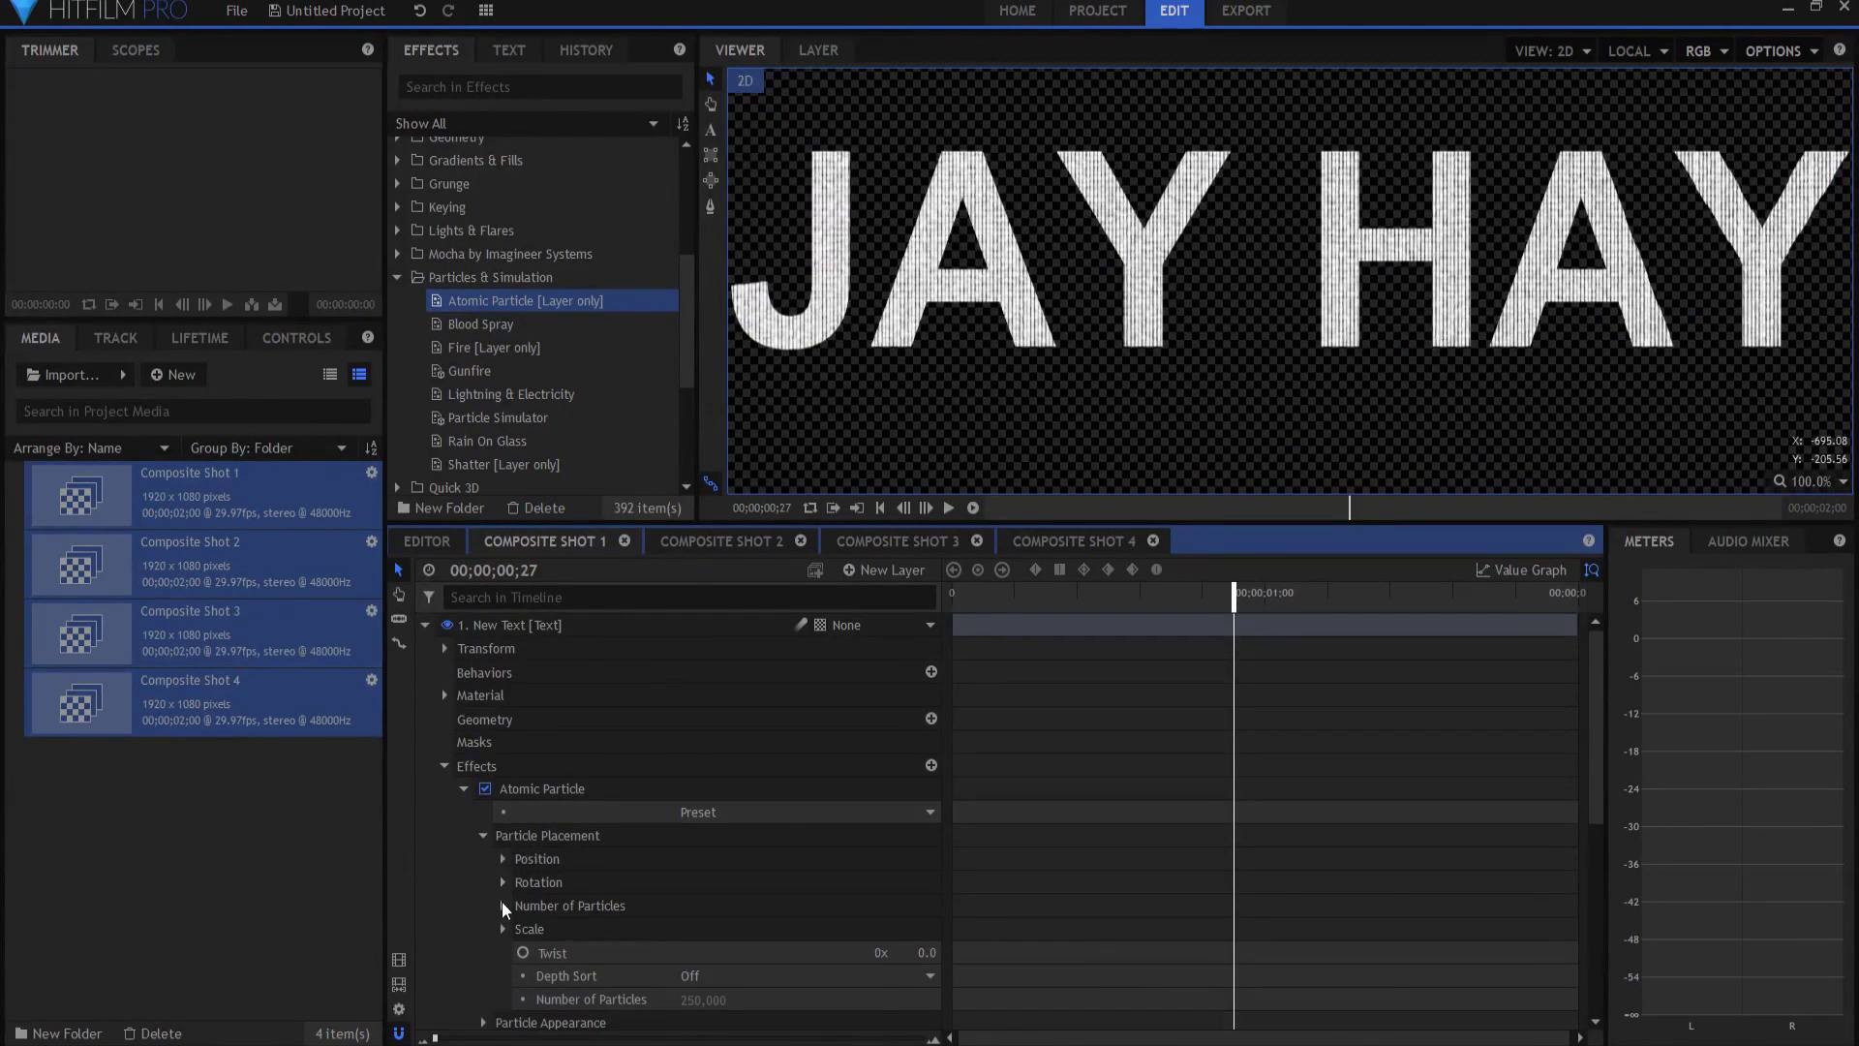
Lower the horizontal particle count and set the vertical count to 160, then preview the animation.
click(503, 905)
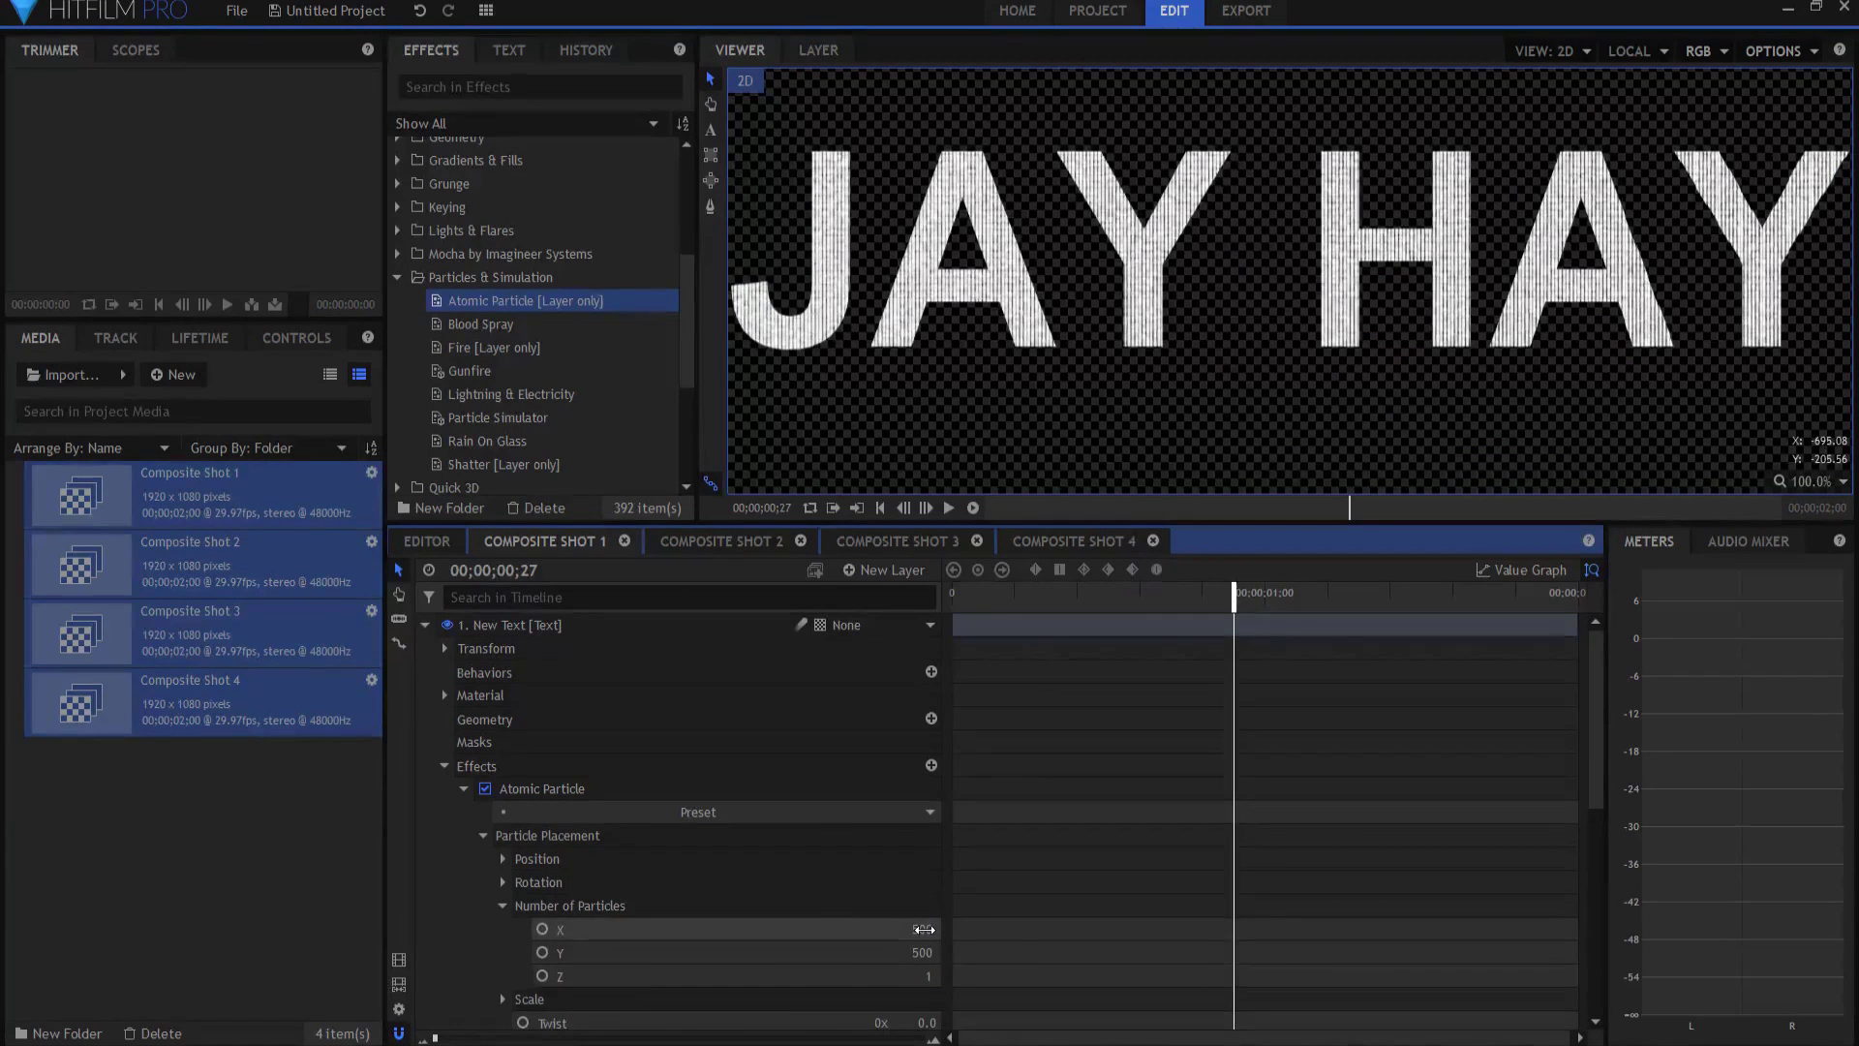
drag(924, 929, 596, 930)
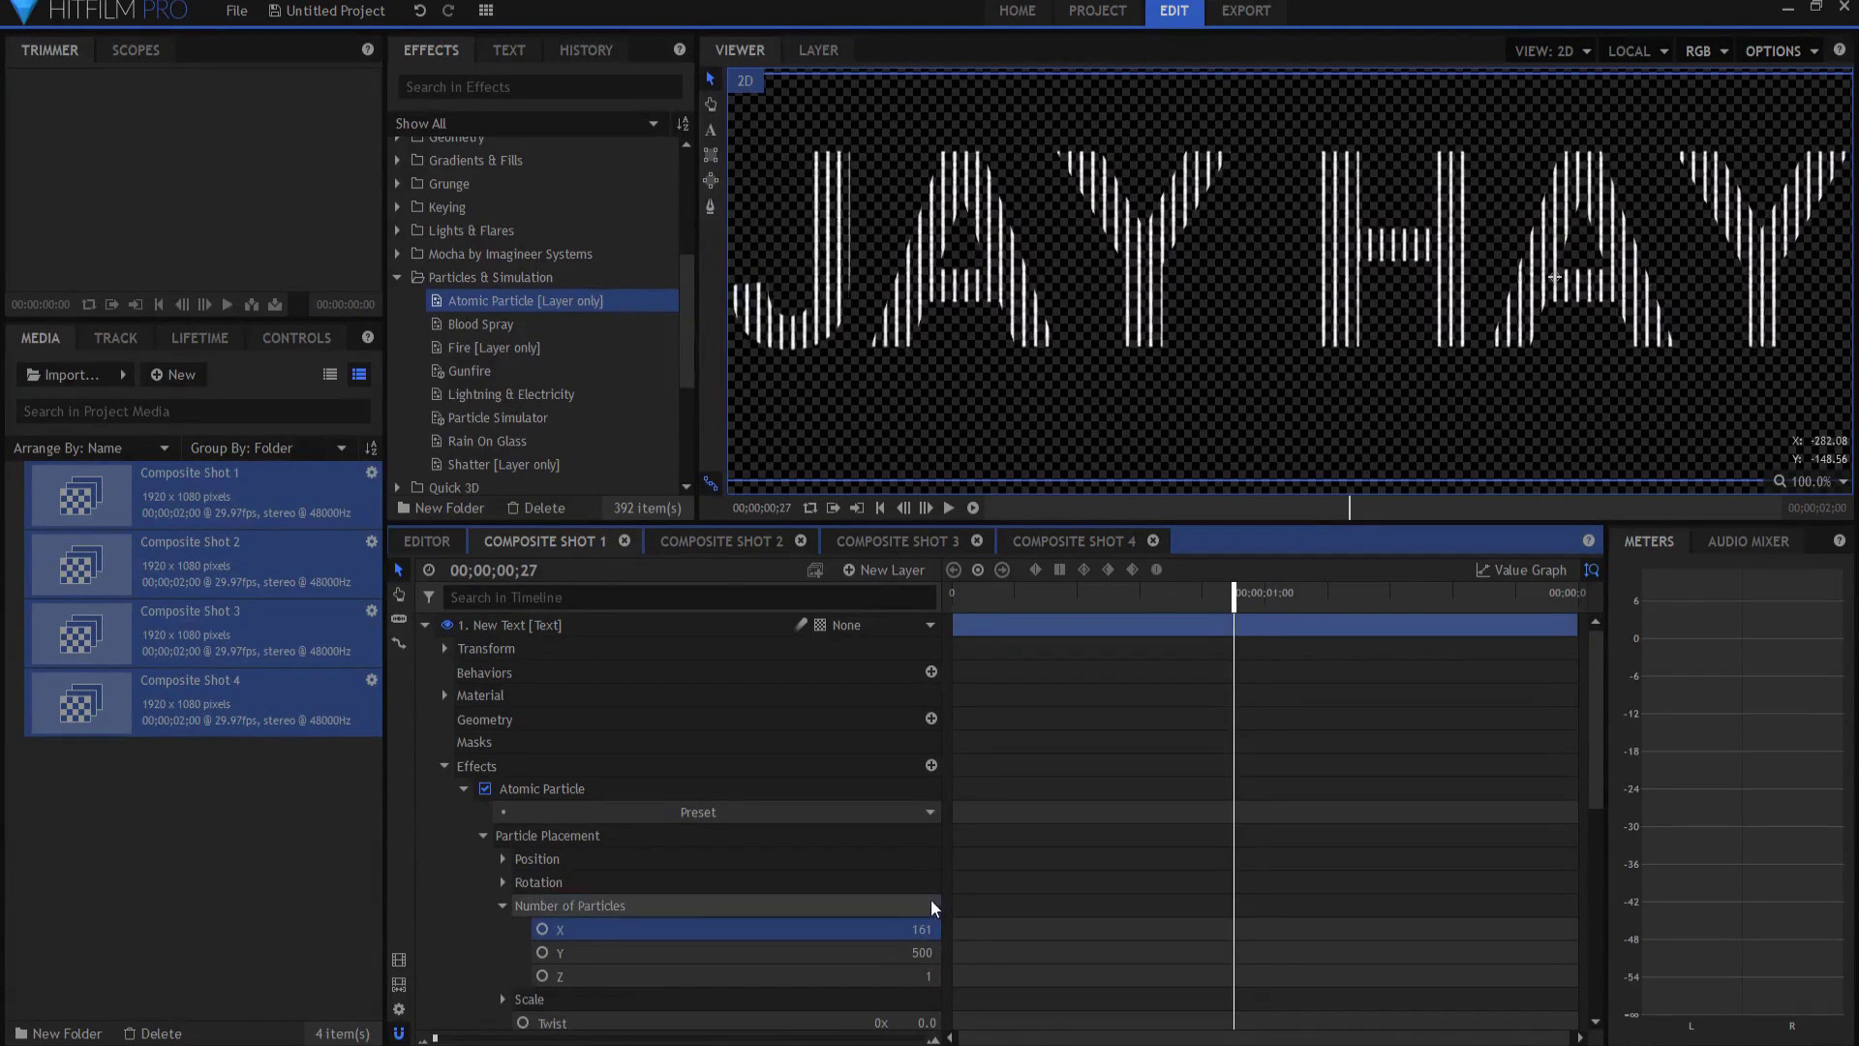
click(920, 953)
text(16)
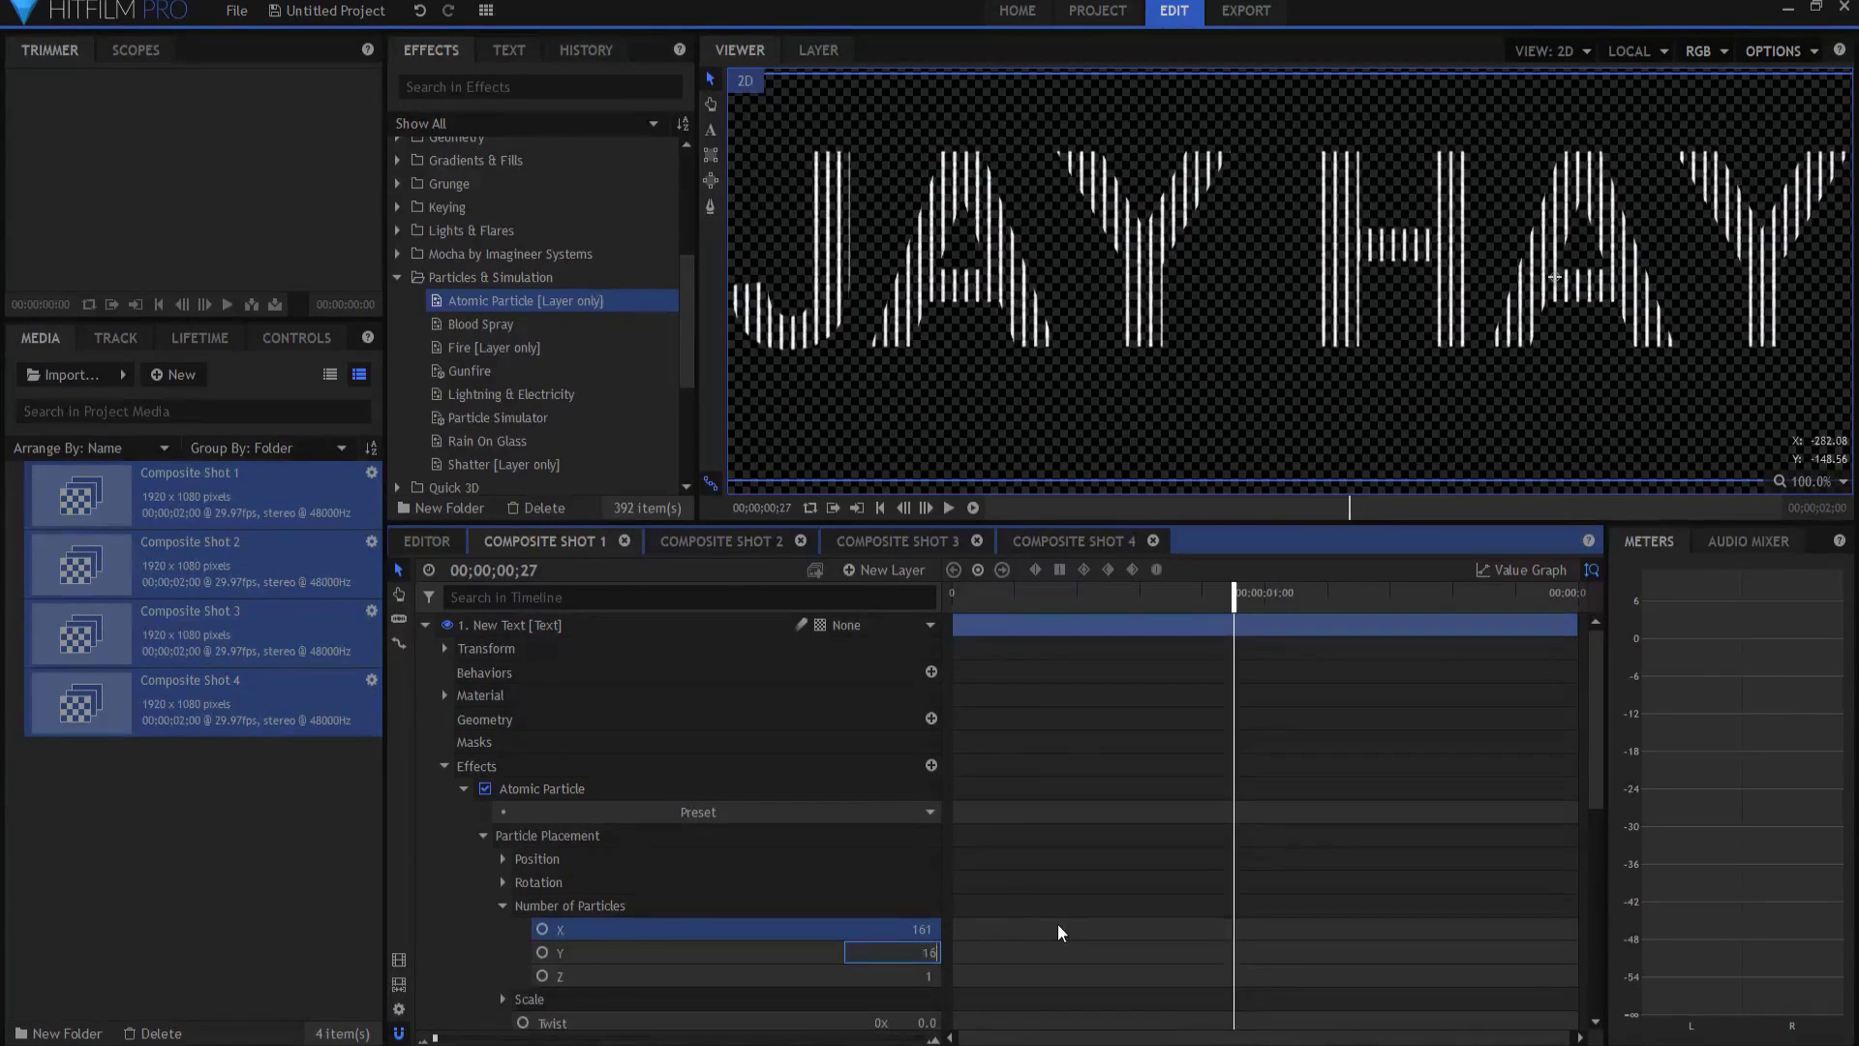
text(0)
key(Return)
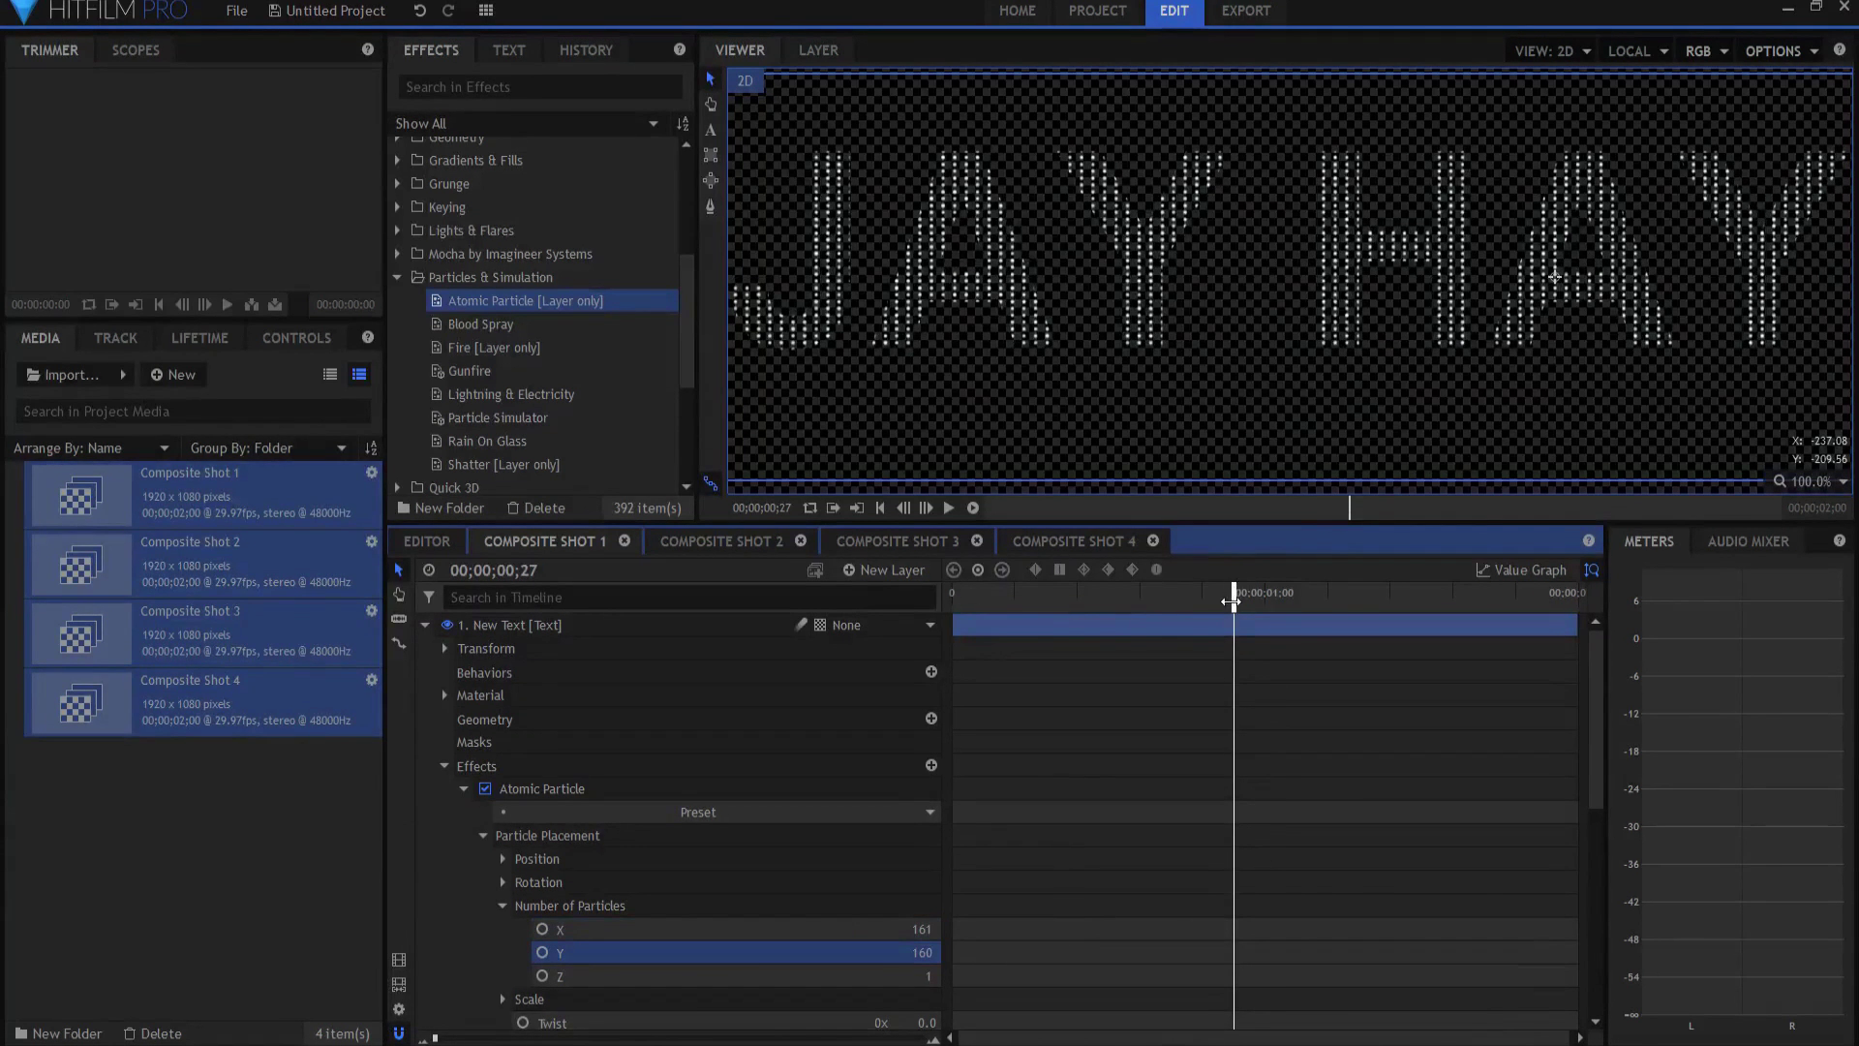
drag(1229, 601, 1280, 586)
Raise both particle counts to 1,024, set the viewer to Scale to Fit, and deselect the layer.
drag(917, 929, 958, 928)
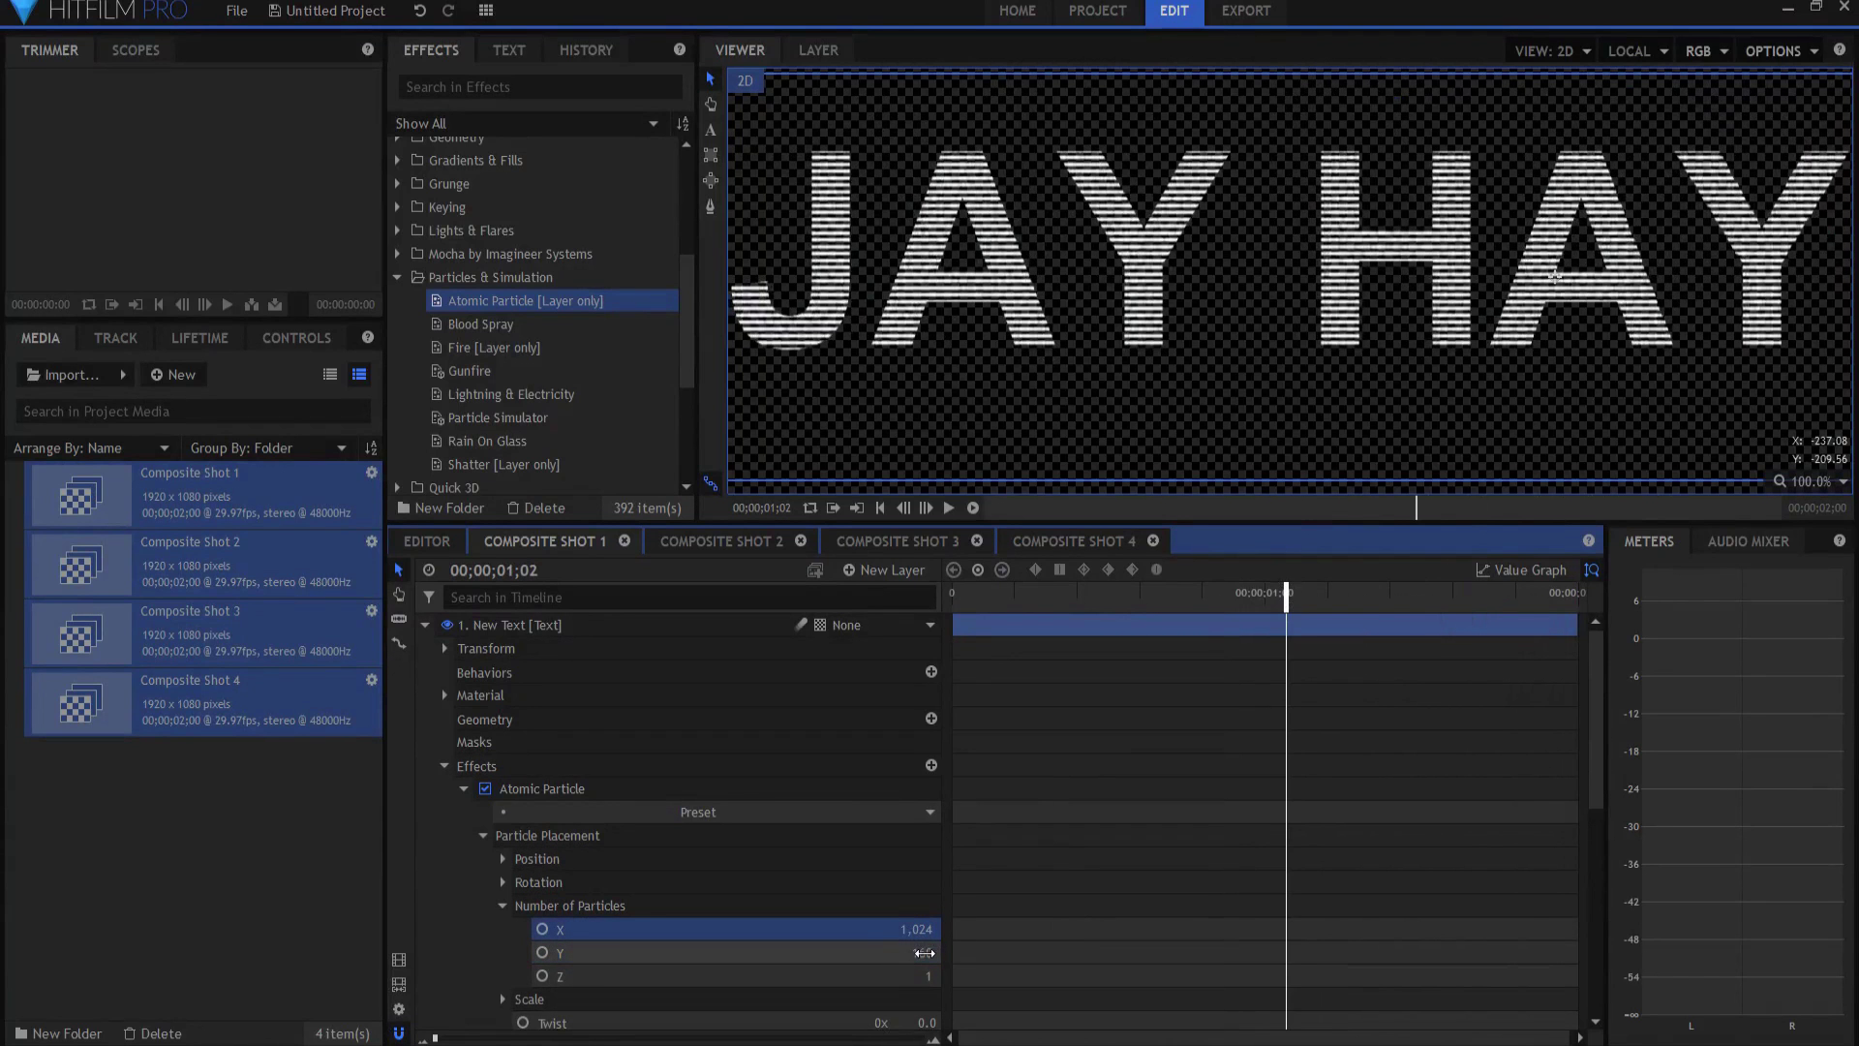
drag(920, 953, 958, 953)
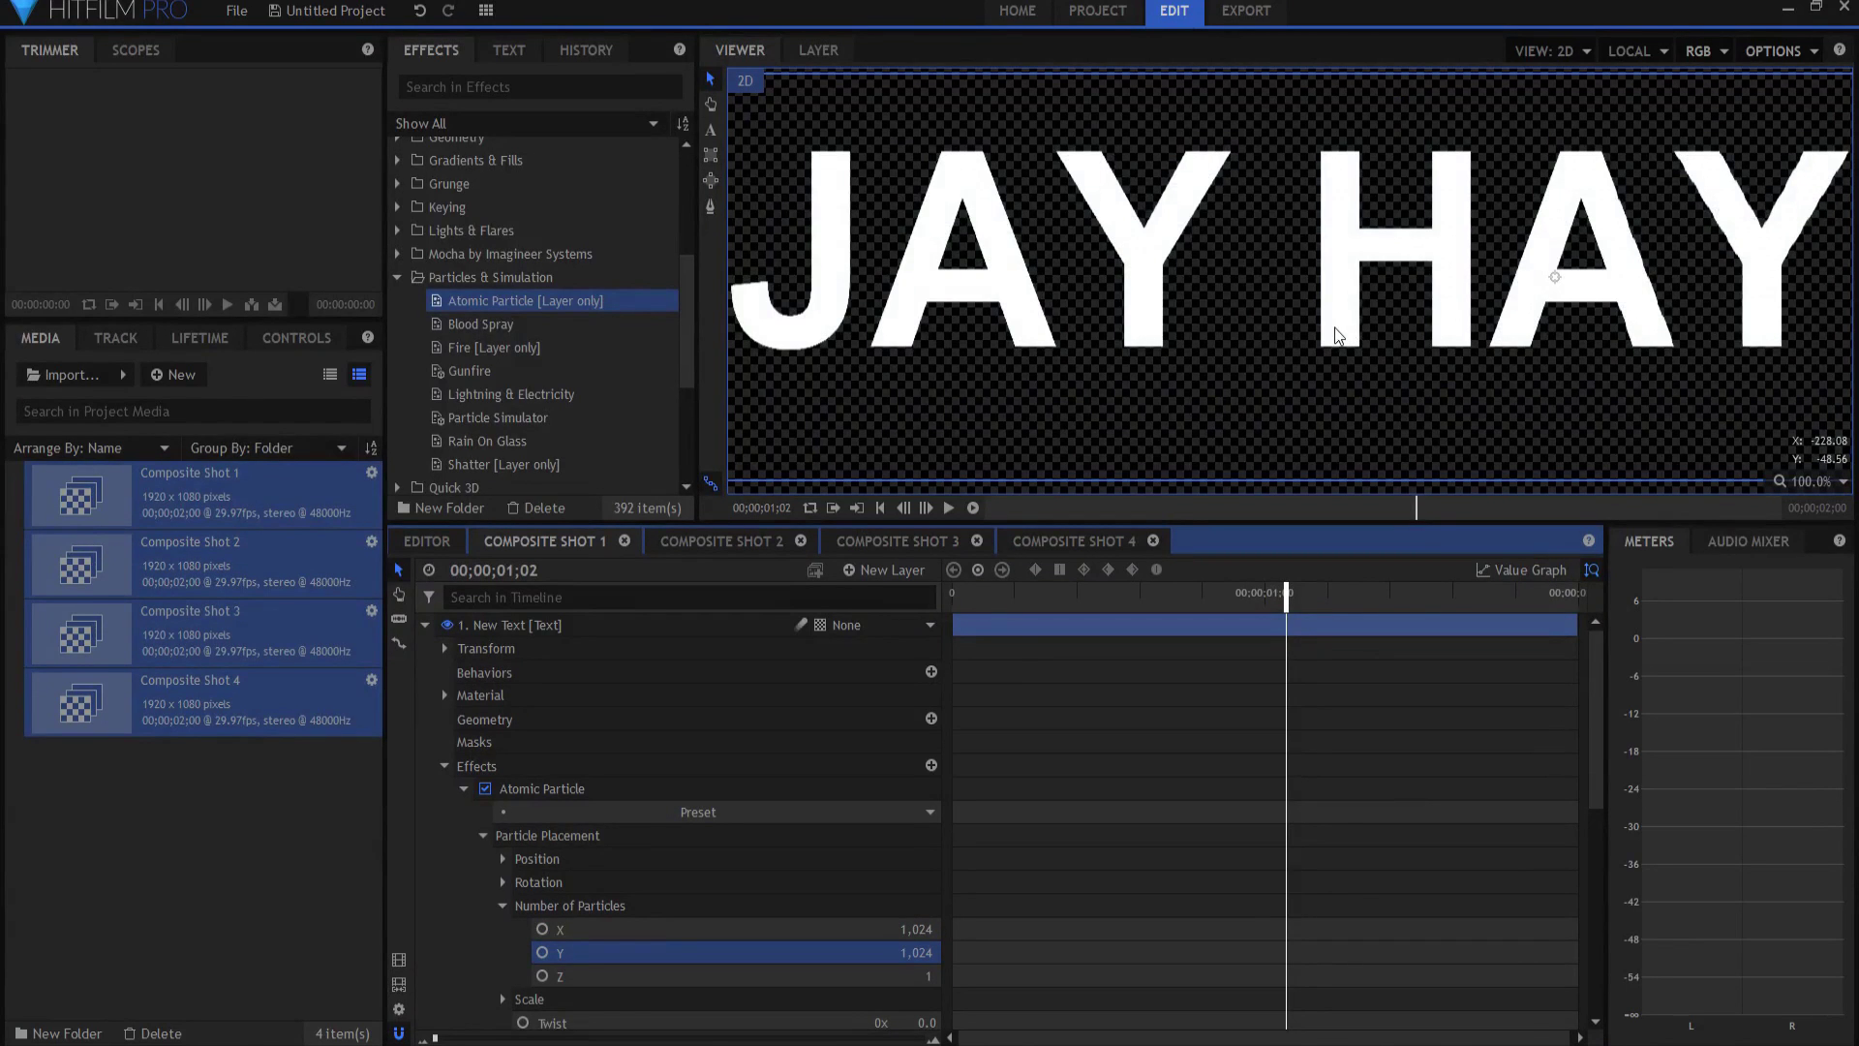
click(1809, 481)
click(1786, 722)
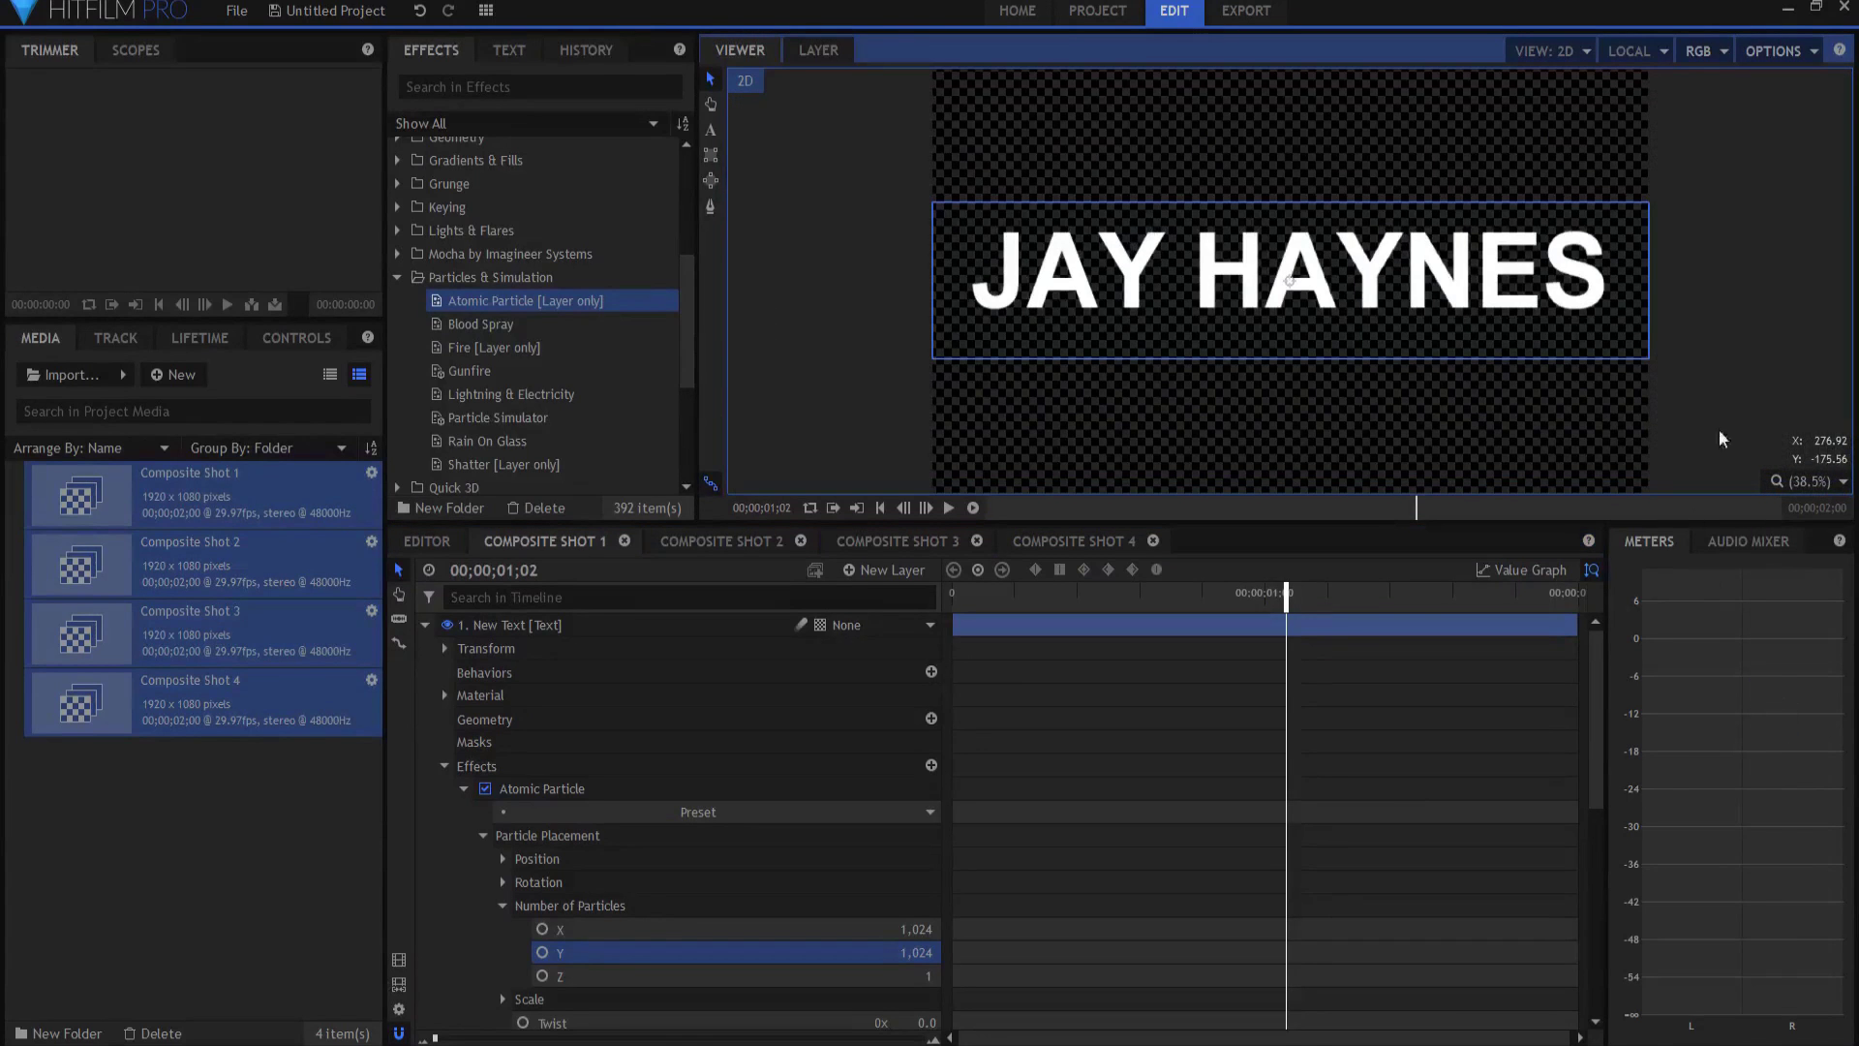
click(1723, 392)
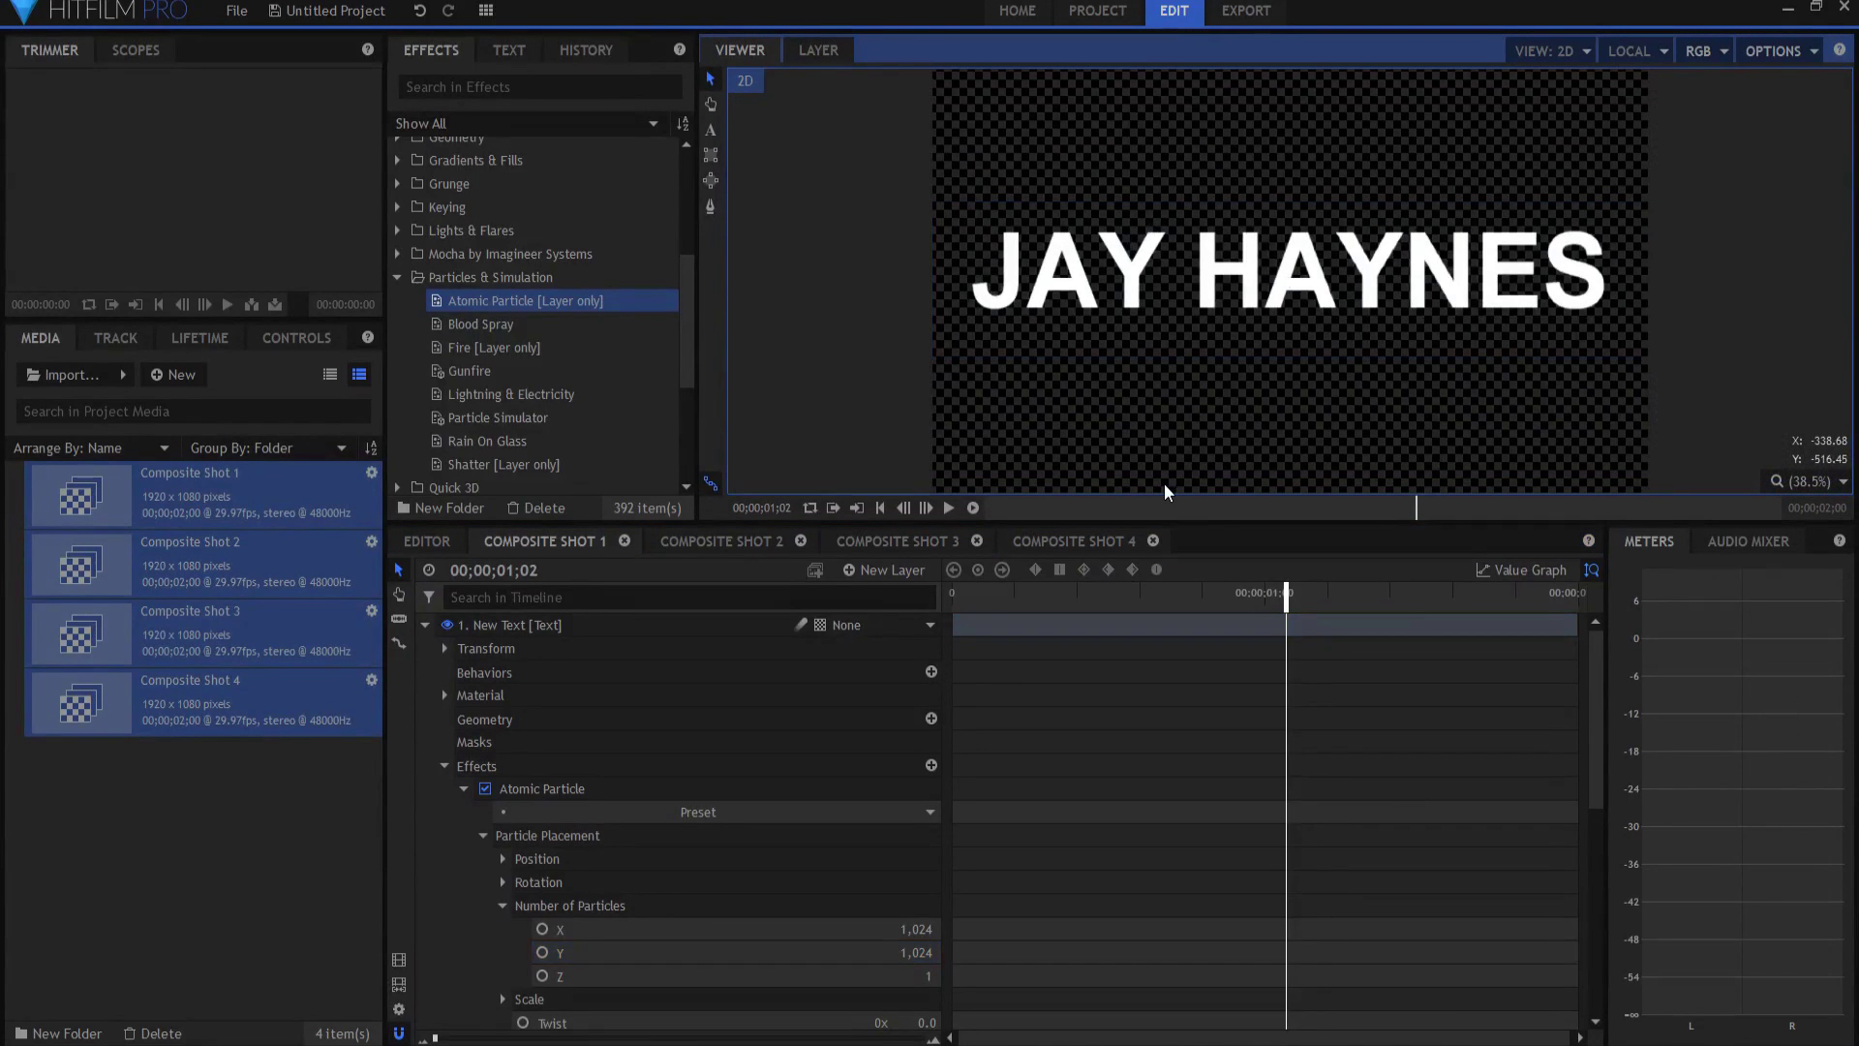